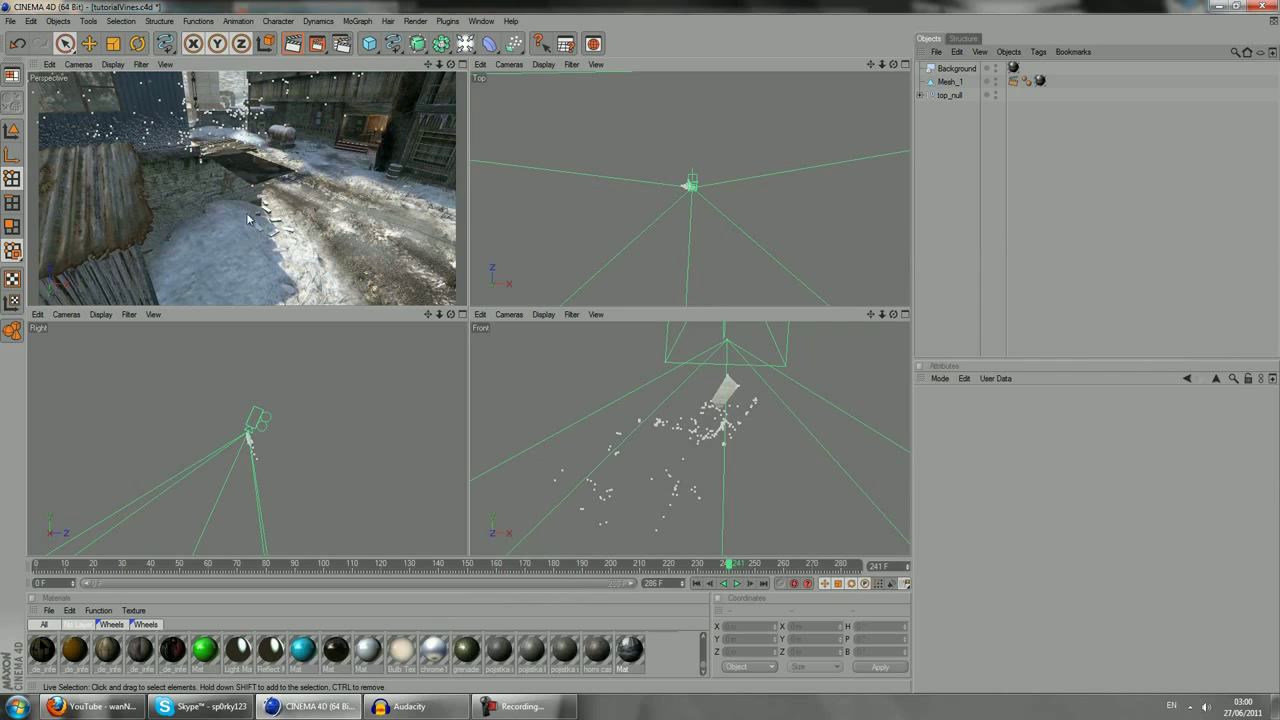
Play the YouTube channel's featured video in the browser, rewatching the clip near nine seconds.
left_click(95, 706)
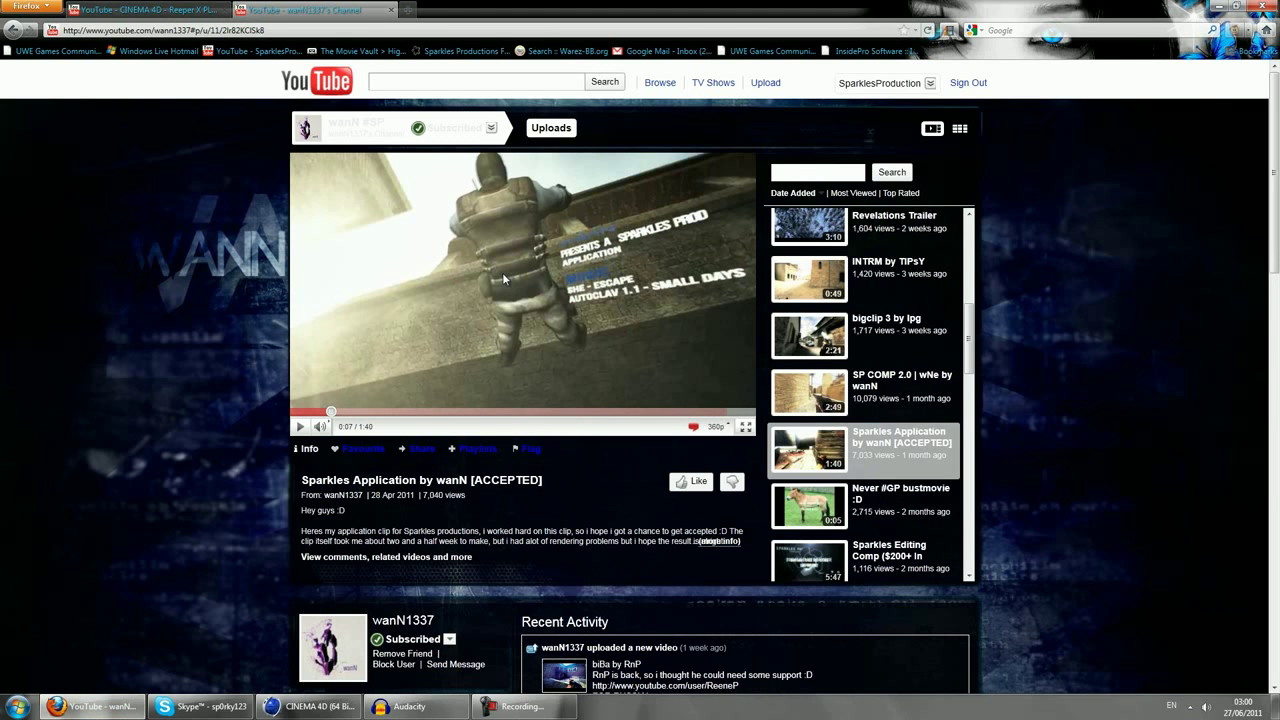
left_click(545, 344)
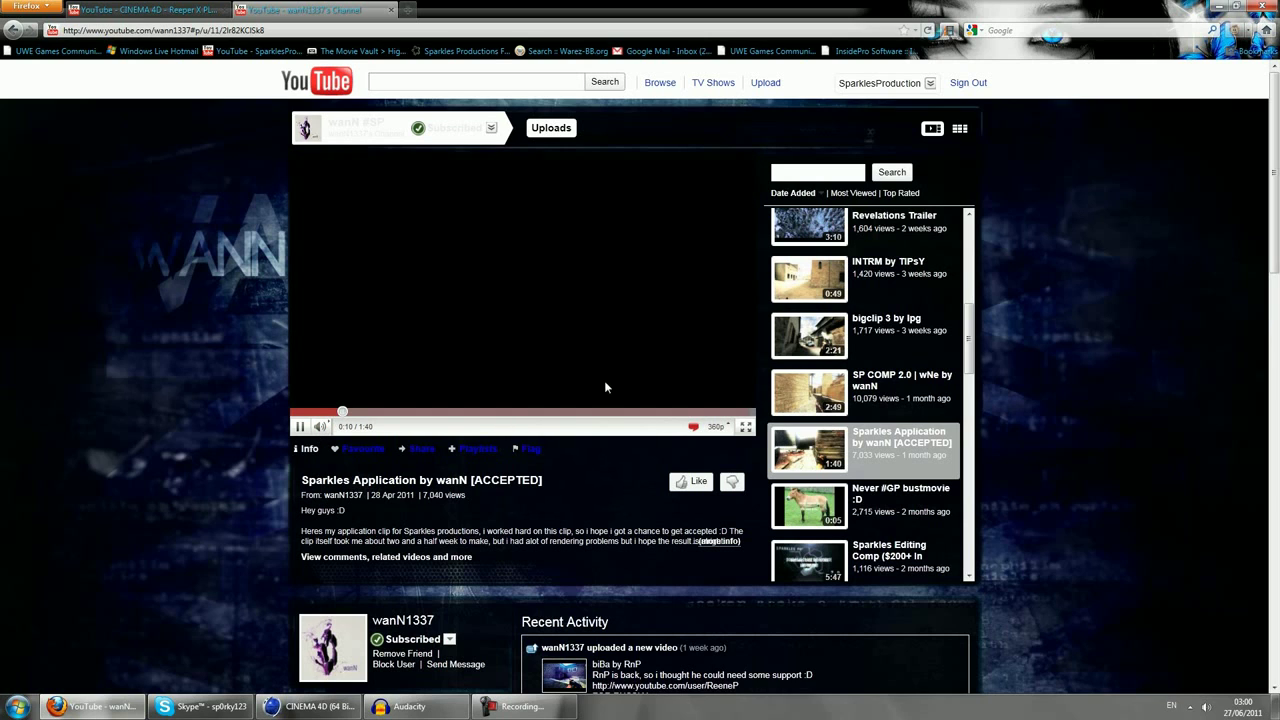
left_click(377, 254)
left_click(336, 411)
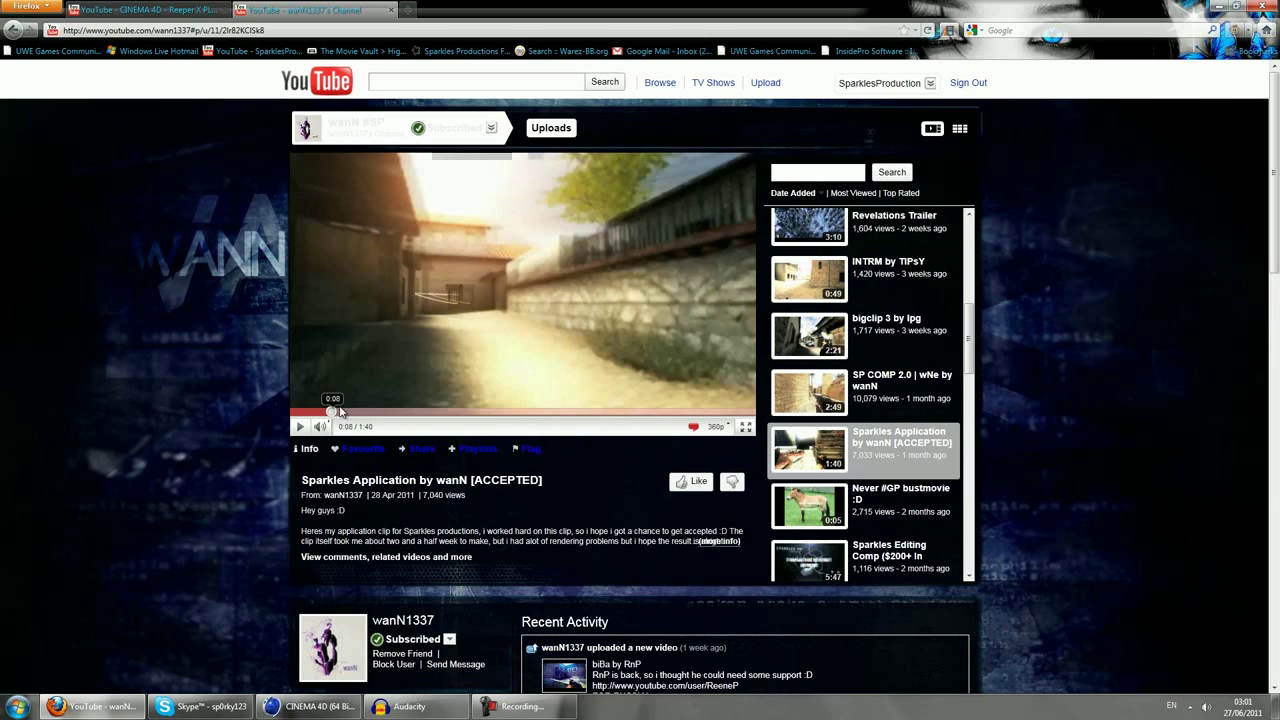
left_click(550, 338)
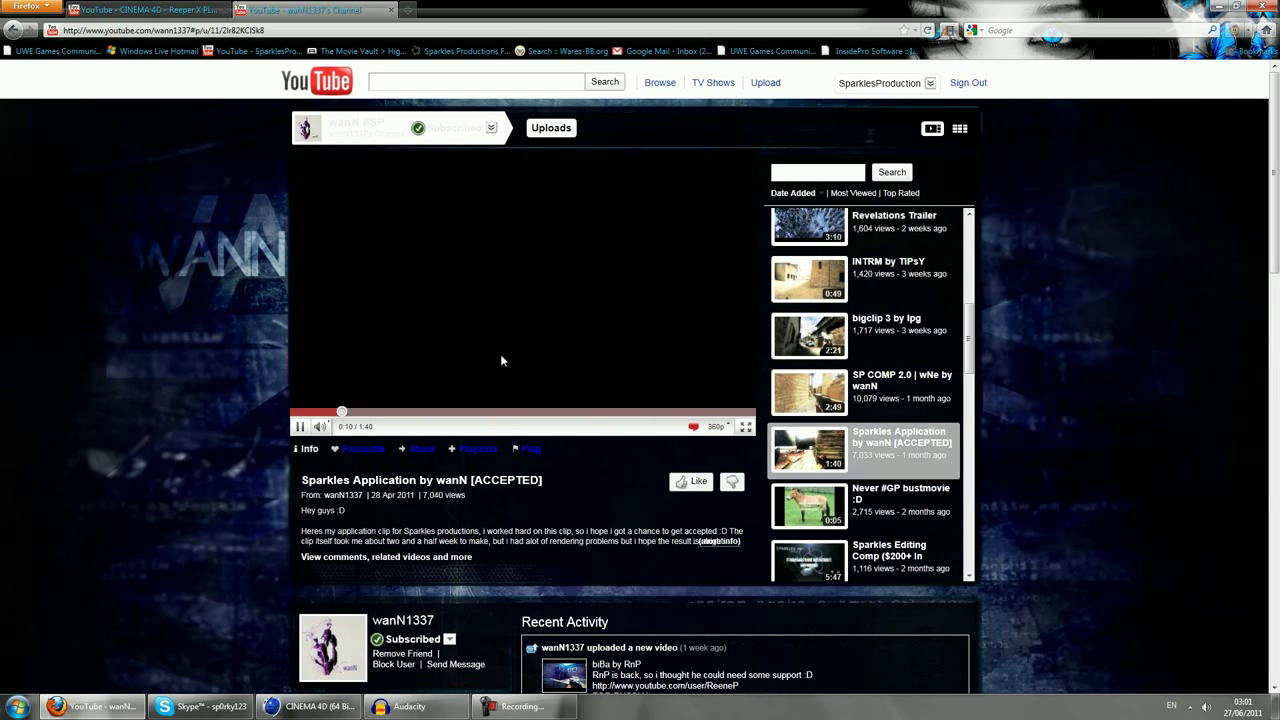
Pause the video and scrub CINEMA 4D's tracked camera animation to around frame 247.
left_click(500, 354)
left_click(310, 706)
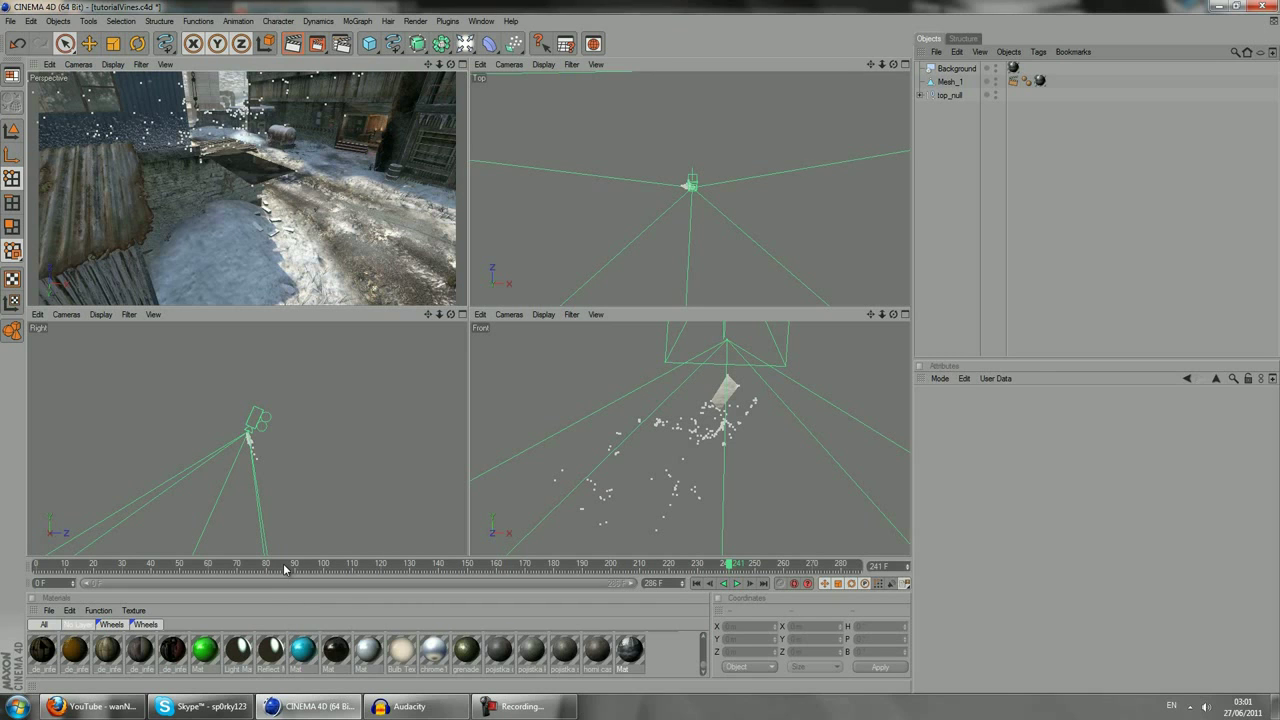
mouse_move(268, 570)
left_mouse_down()
mouse_move(16, 568)
mouse_move(380, 576)
mouse_move(776, 553)
mouse_move(405, 565)
left_mouse_up()
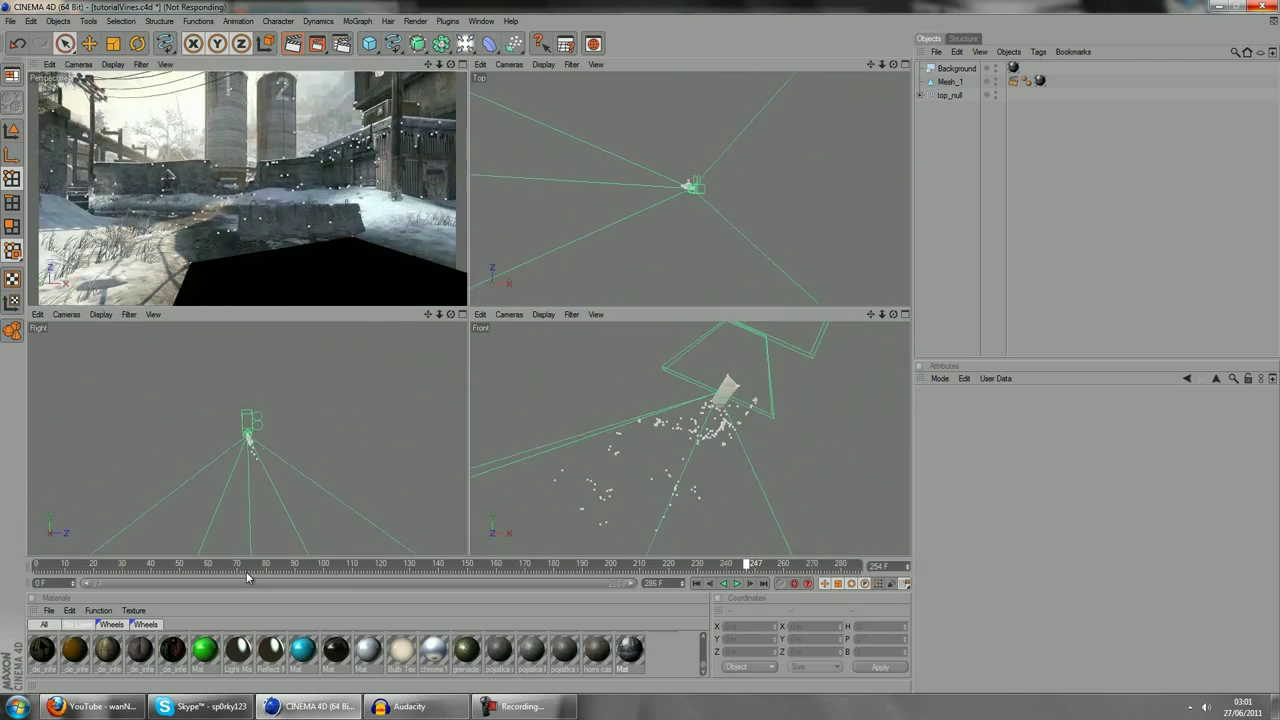
Play the Reeper X plugin tutorial in Firefox and pause it around 0:05.
left_click(95, 706)
left_click(148, 9)
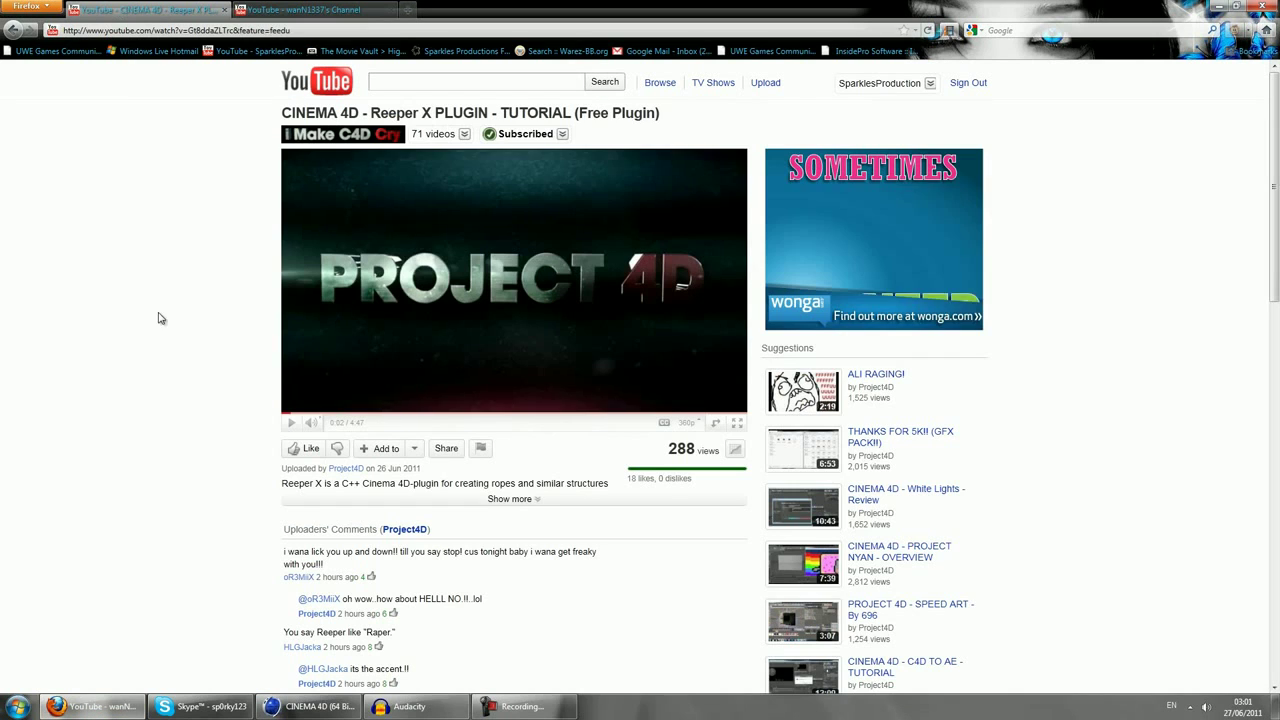
left_click(442, 304)
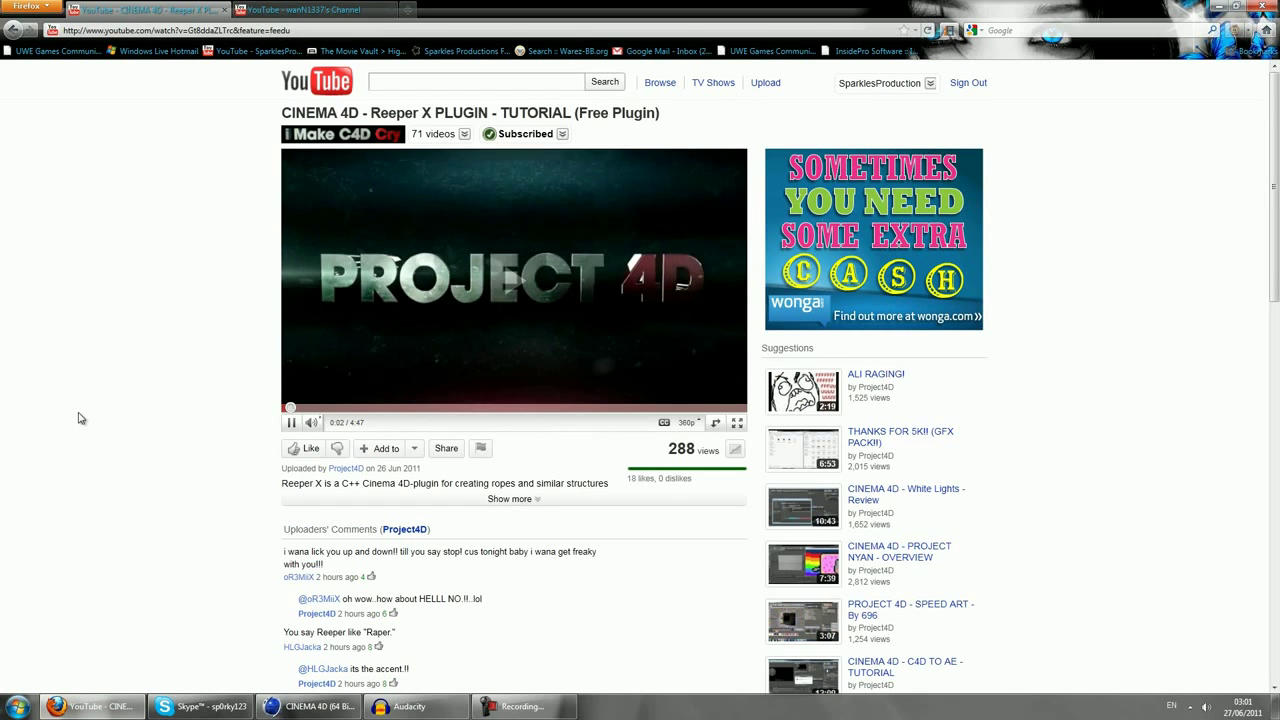
left_click(372, 358)
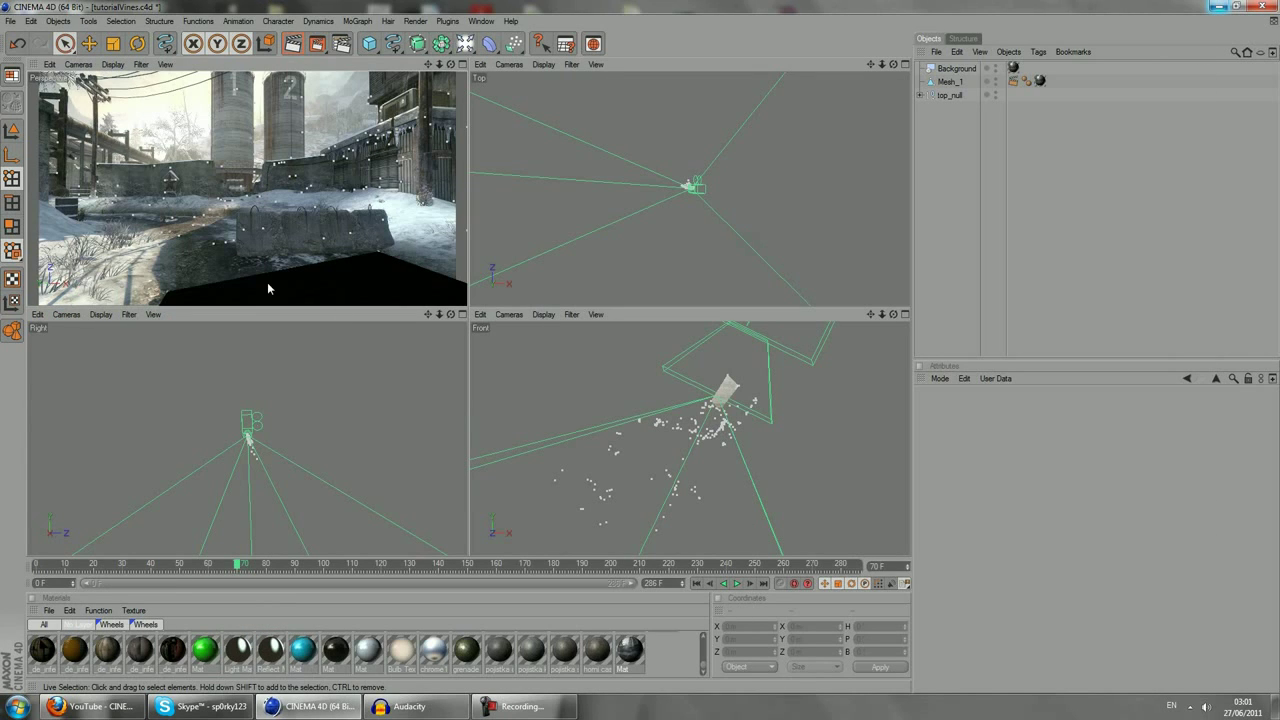
Scrub the tracked shot back to around frame 25 and bring up the spline type choices.
left_click_drag(143, 565, 118, 565)
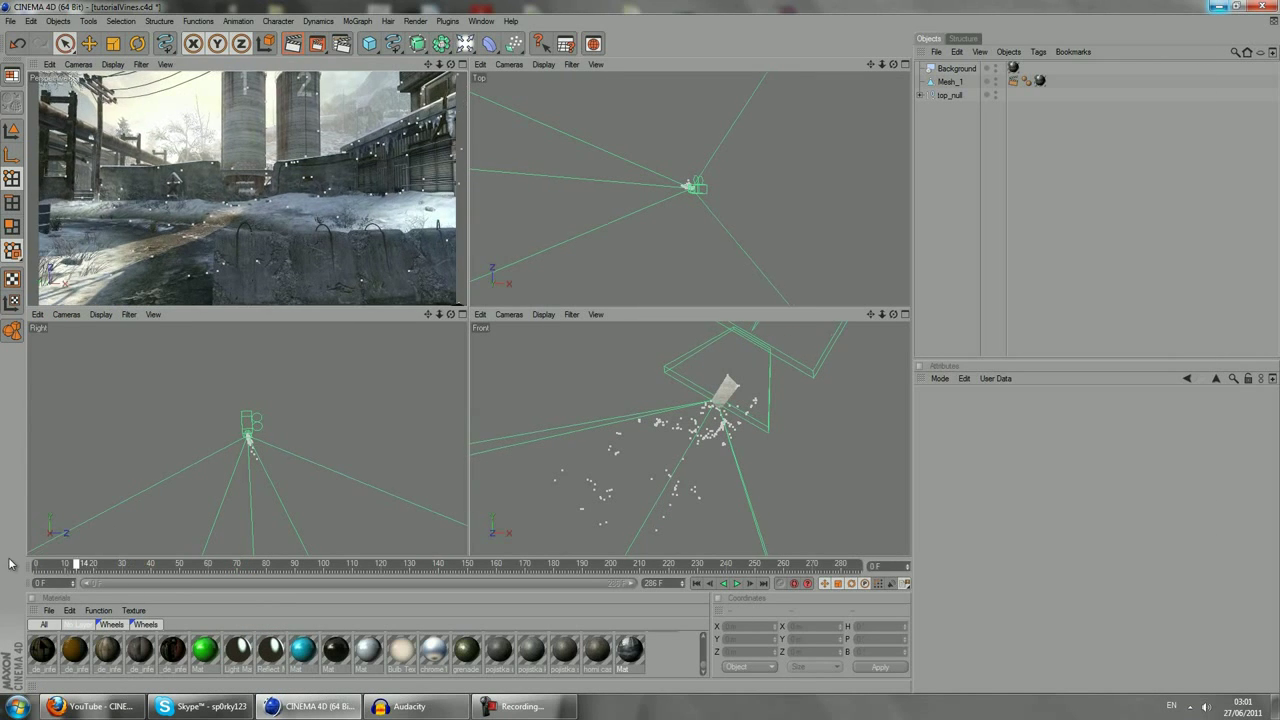
mouse_move(195, 567)
left_mouse_down()
mouse_move(517, 566)
mouse_move(108, 566)
left_mouse_up()
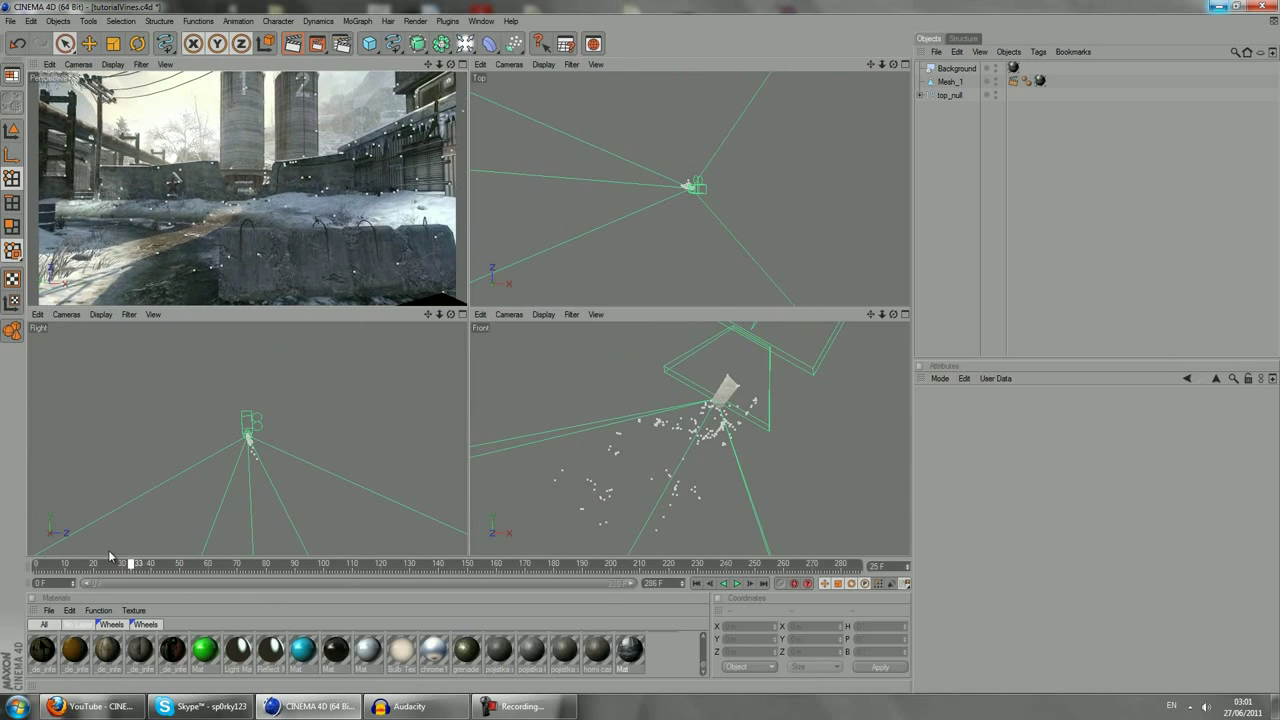
left_click(395, 45)
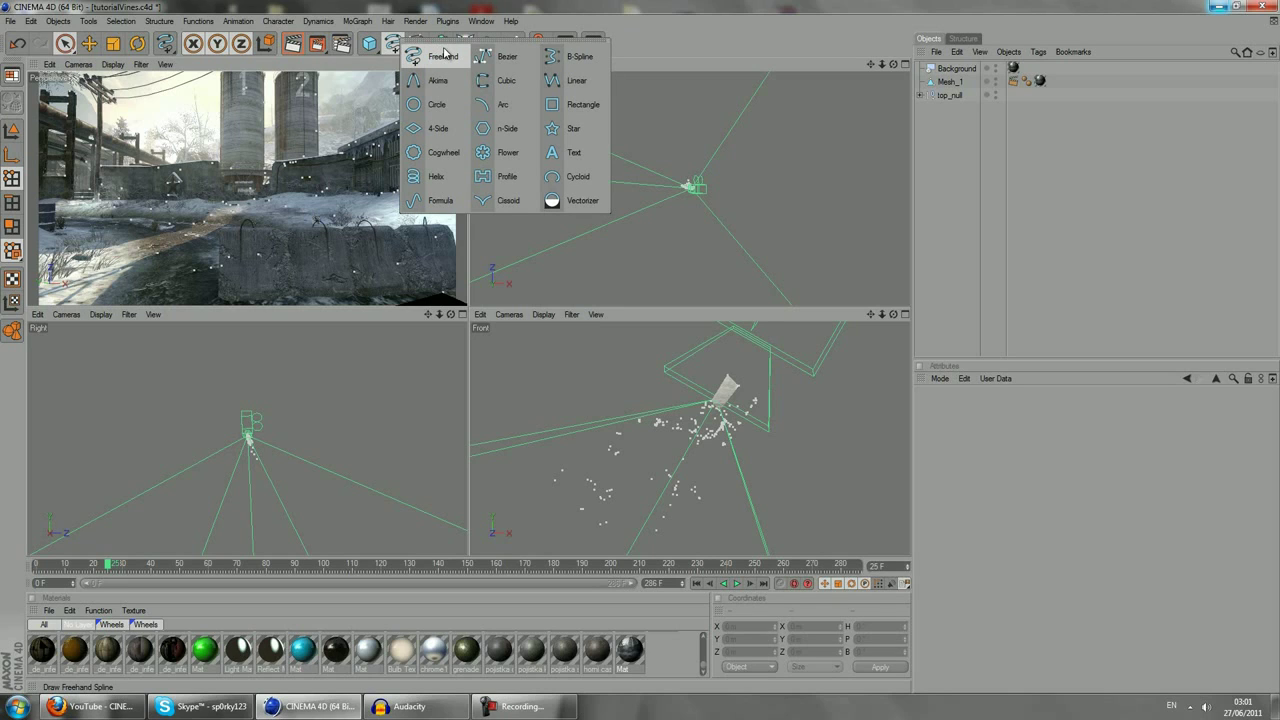
Draw a winding freehand vine spline below the tracked points in the Front view.
left_click(445, 55)
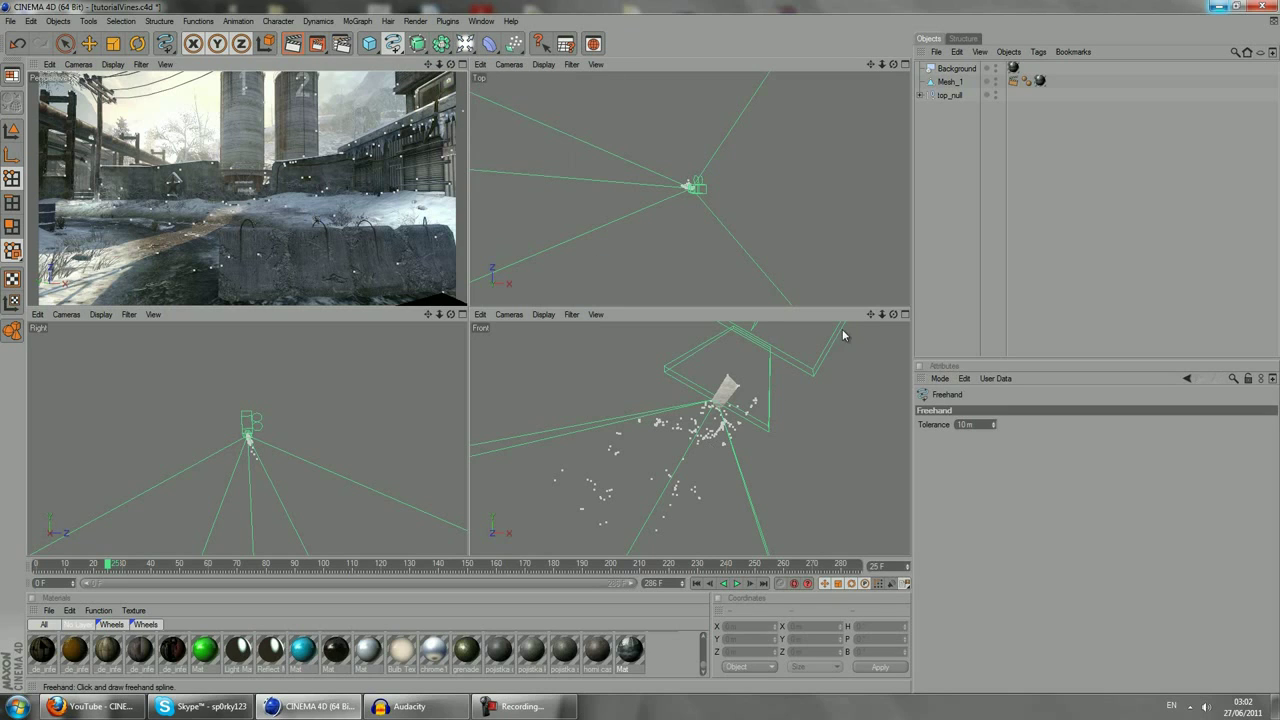
mouse_move(870, 314)
left_mouse_down()
mouse_move(640, 345)
mouse_move(812, 429)
mouse_move(790, 442)
mouse_move(732, 385)
left_mouse_up()
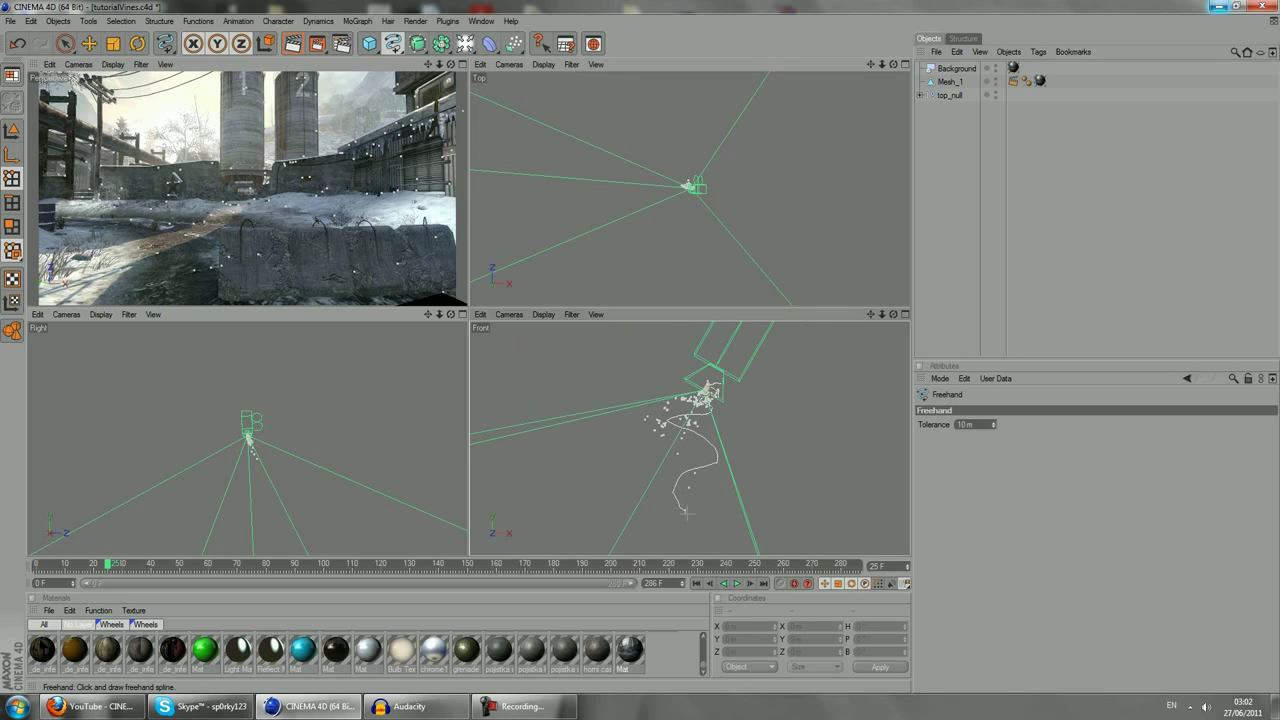
left_click_drag(685, 512, 685, 513)
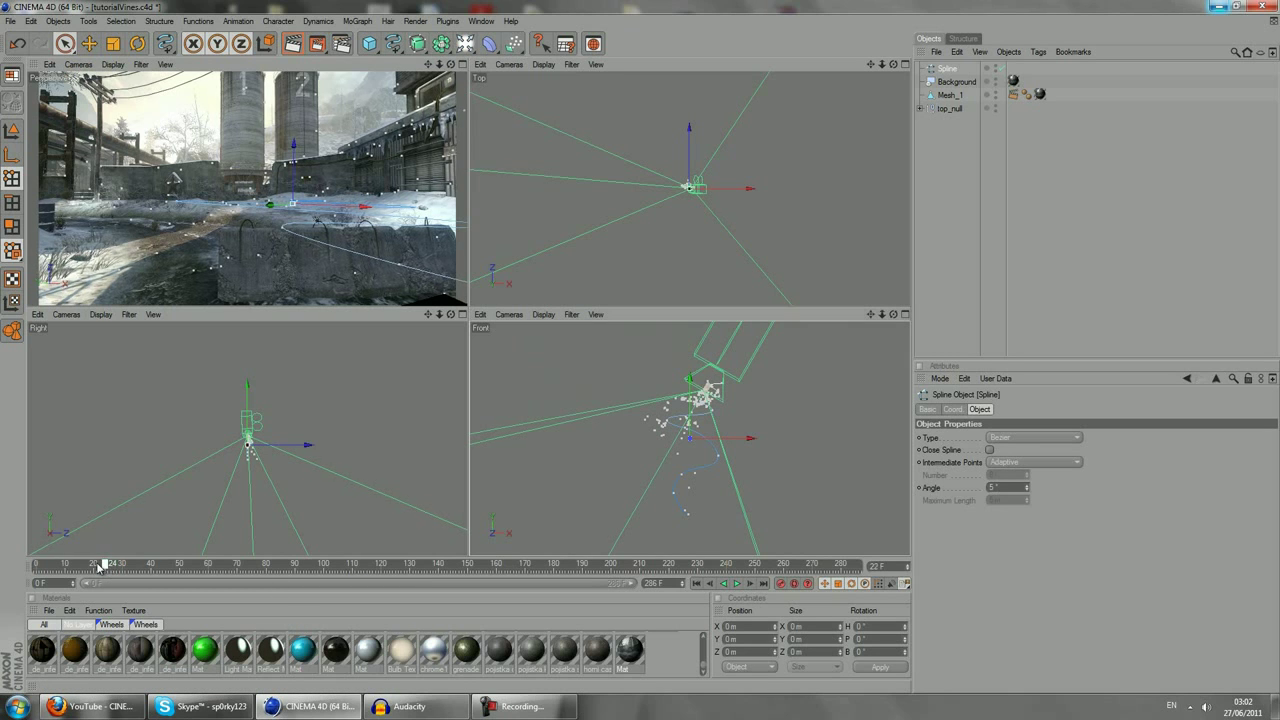
Set the animation to around frame 27 and select the new spline in the Front view.
mouse_move(100, 565)
left_mouse_down()
mouse_move(44, 566)
mouse_move(187, 565)
left_mouse_up()
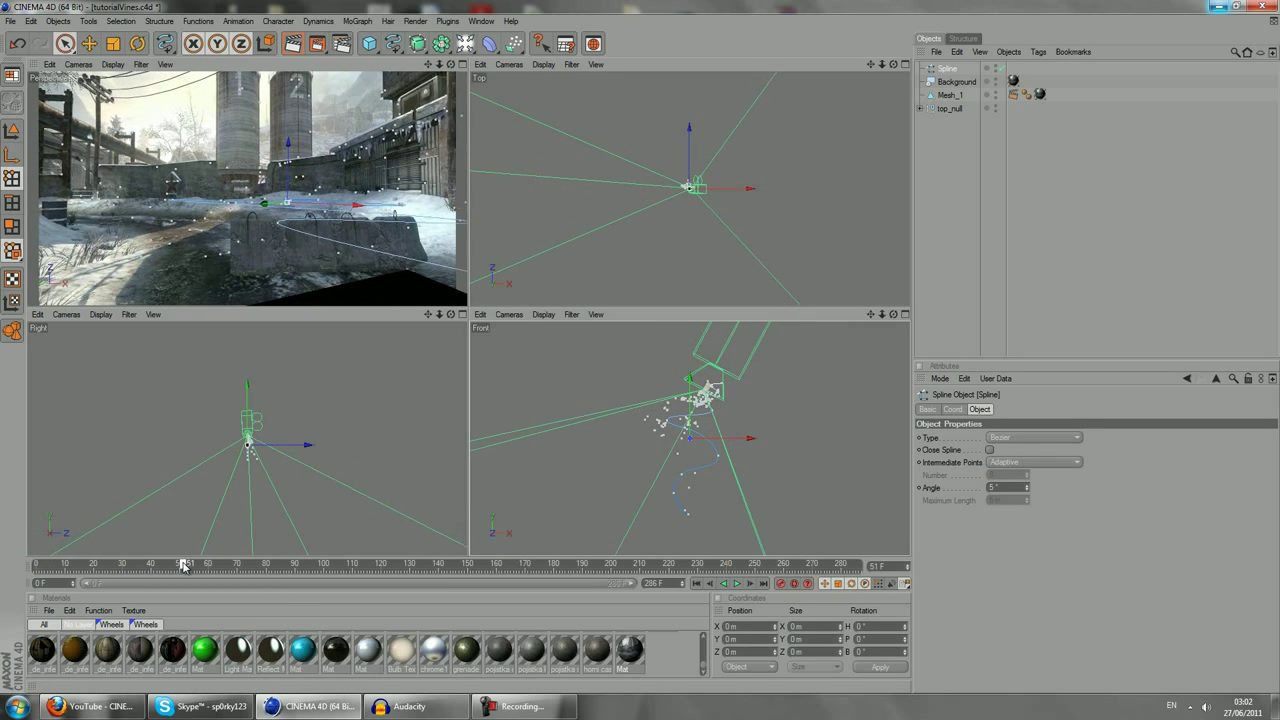
left_click_drag(187, 565, 114, 565)
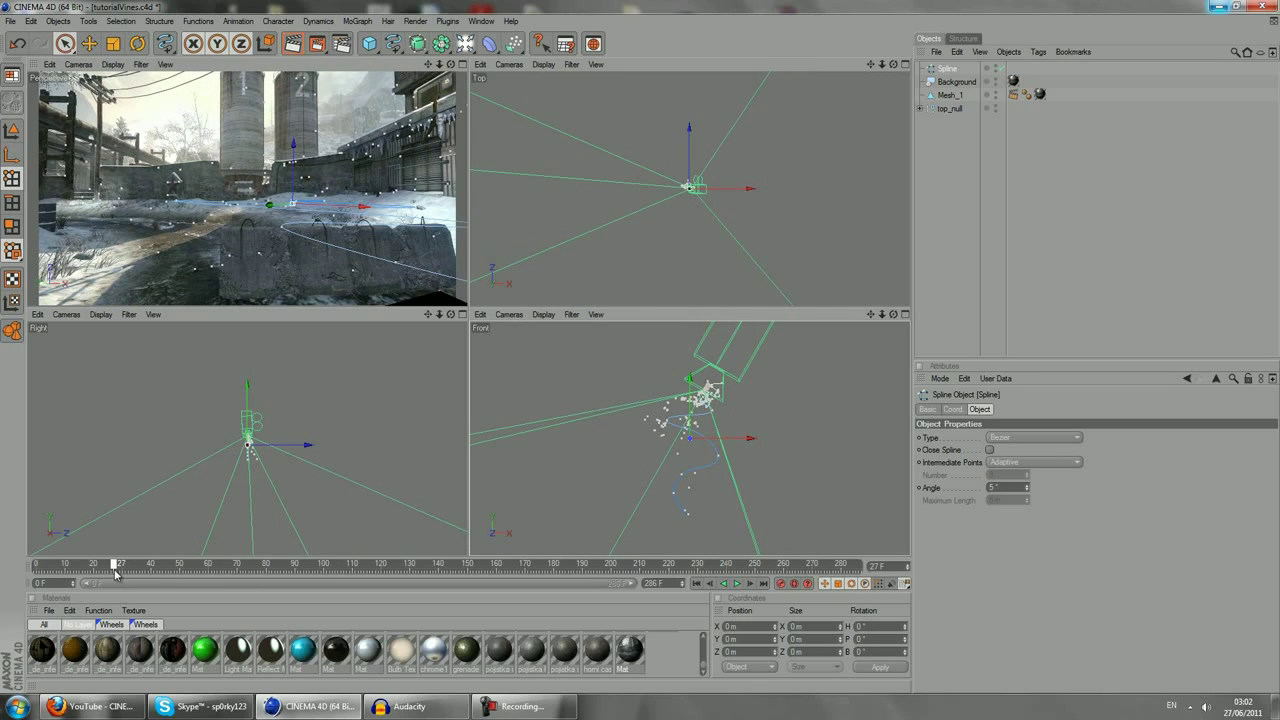
left_click(65, 44)
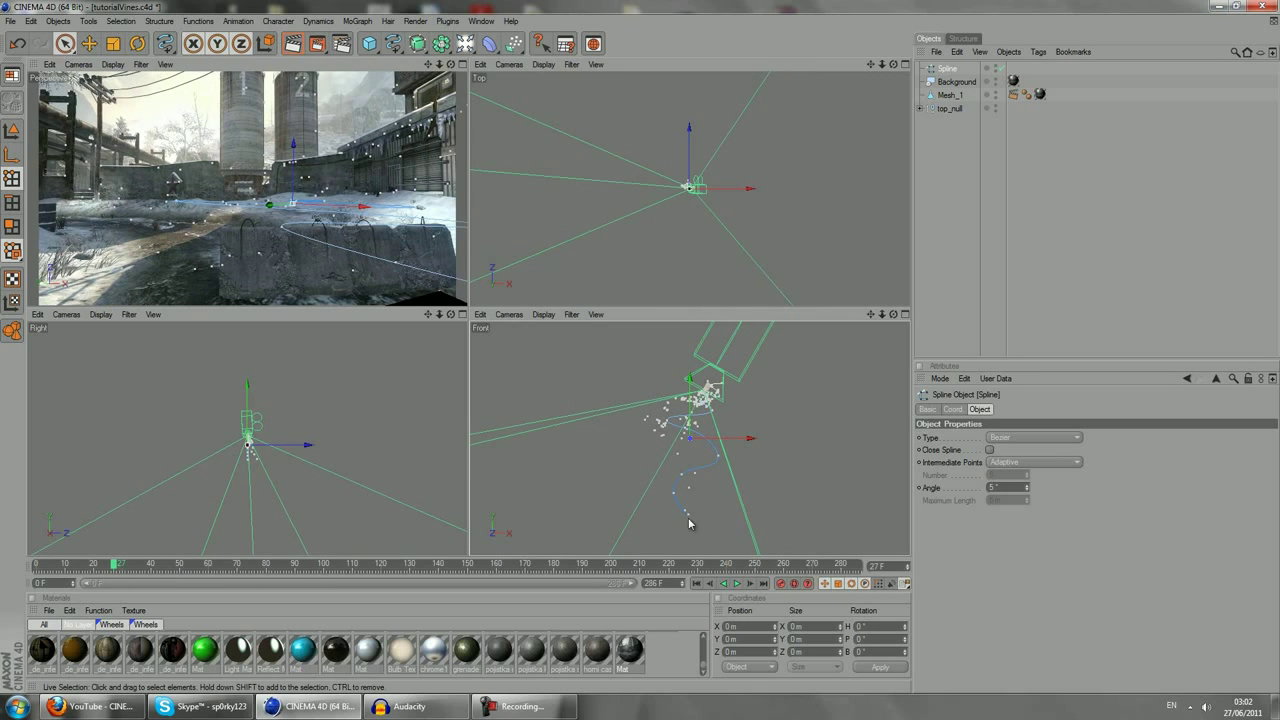
left_click(724, 390)
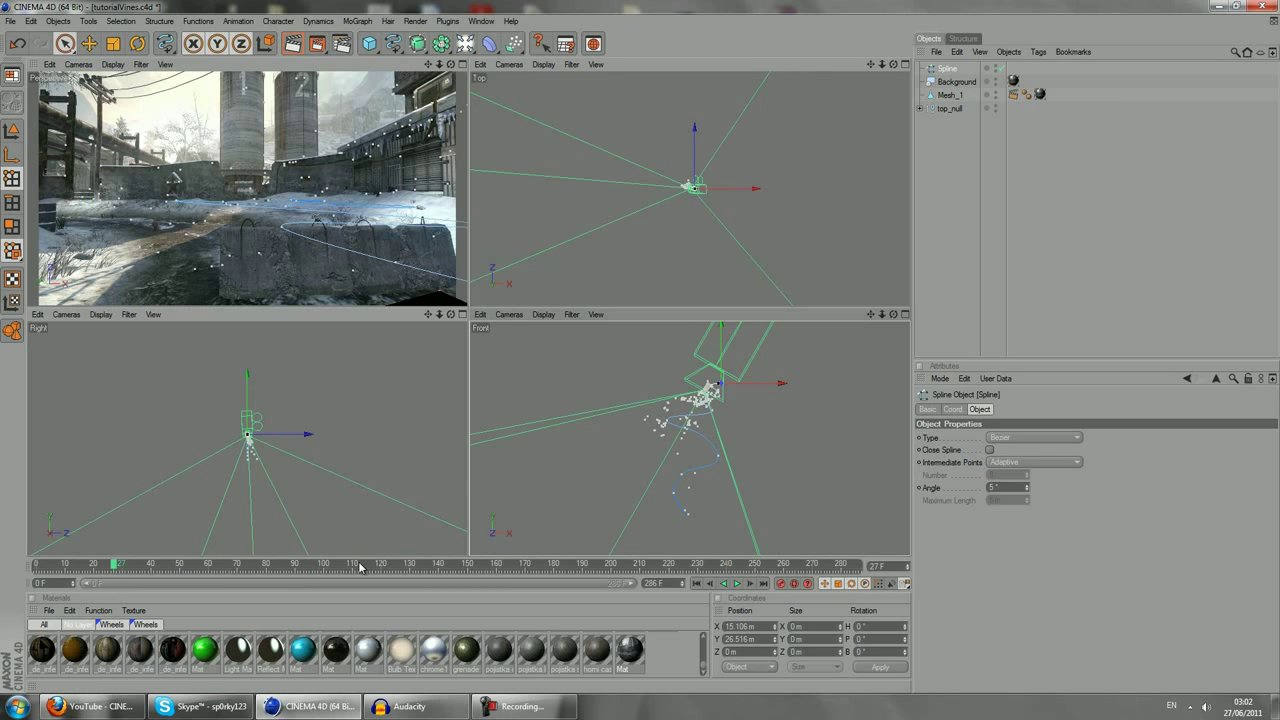
Extend the vine spline with new points, nudge one along Z, and return to frame 252.
left_click_drag(360, 567, 870, 594)
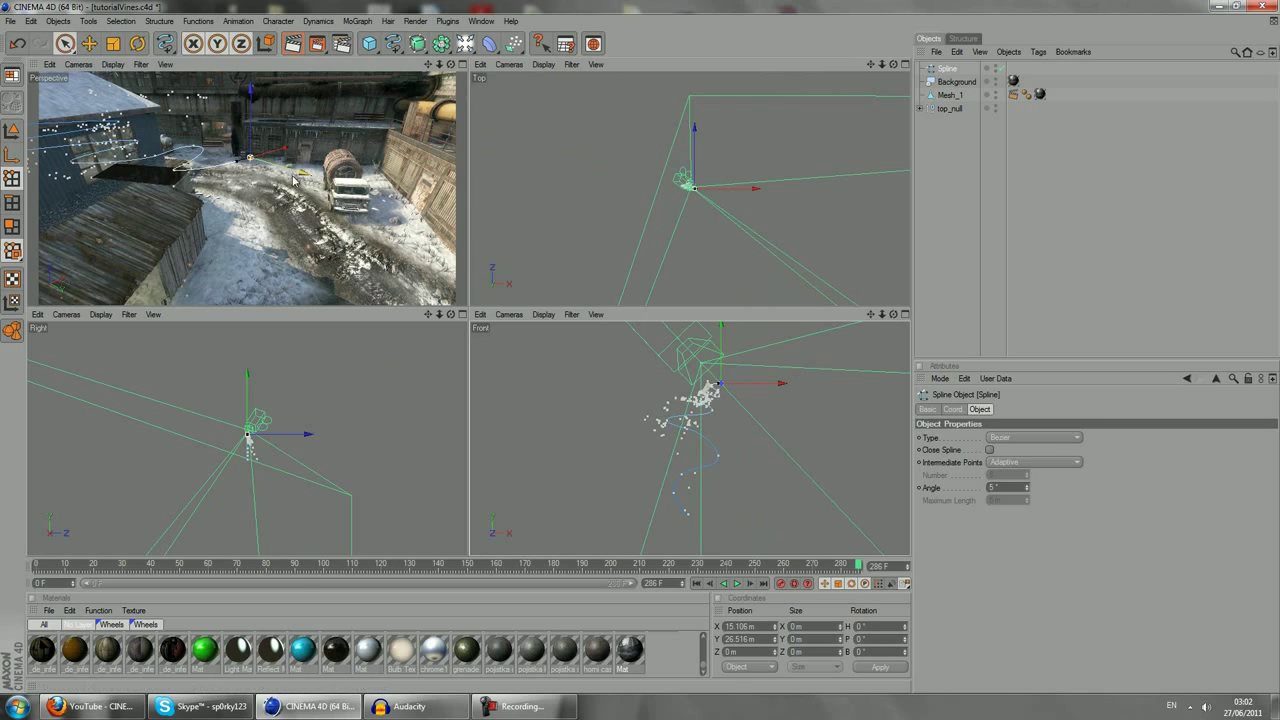
mouse_move(298, 175)
left_mouse_down("ctrl")
mouse_move(390, 200)
mouse_move(466, 306)
mouse_move(268, 263)
left_mouse_up("ctrl")
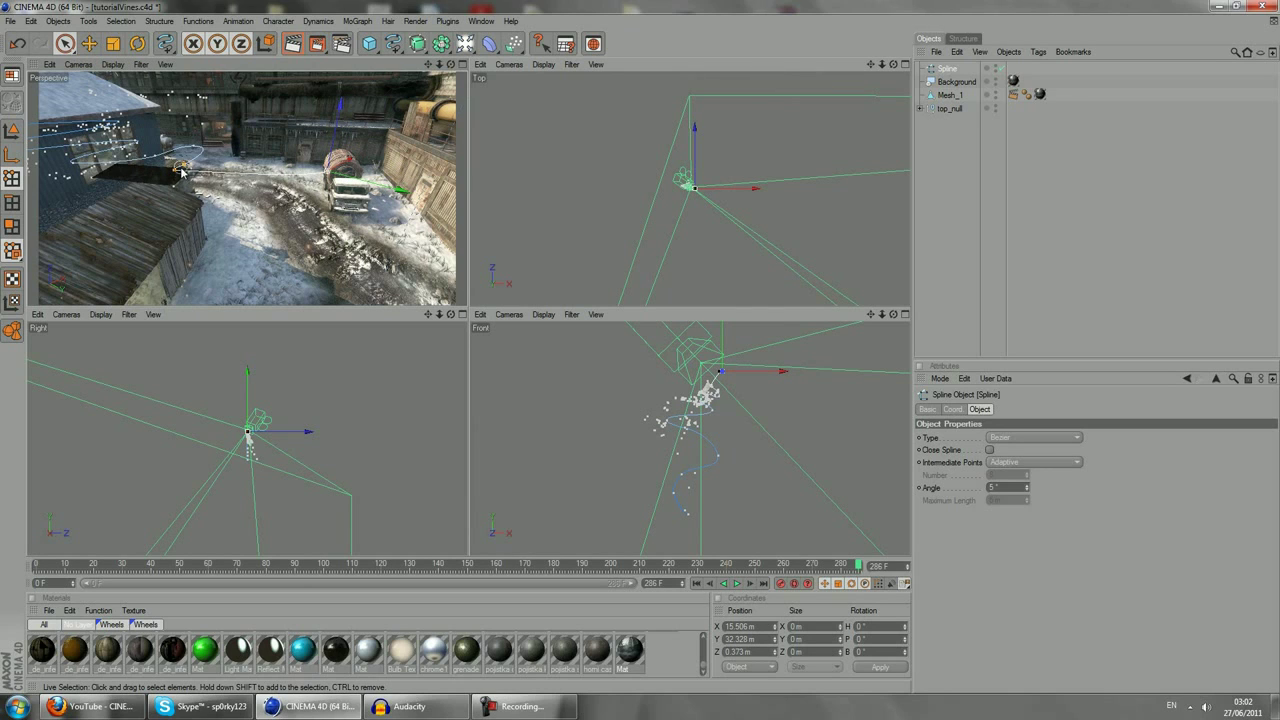
left_click(230, 183, "ctrl")
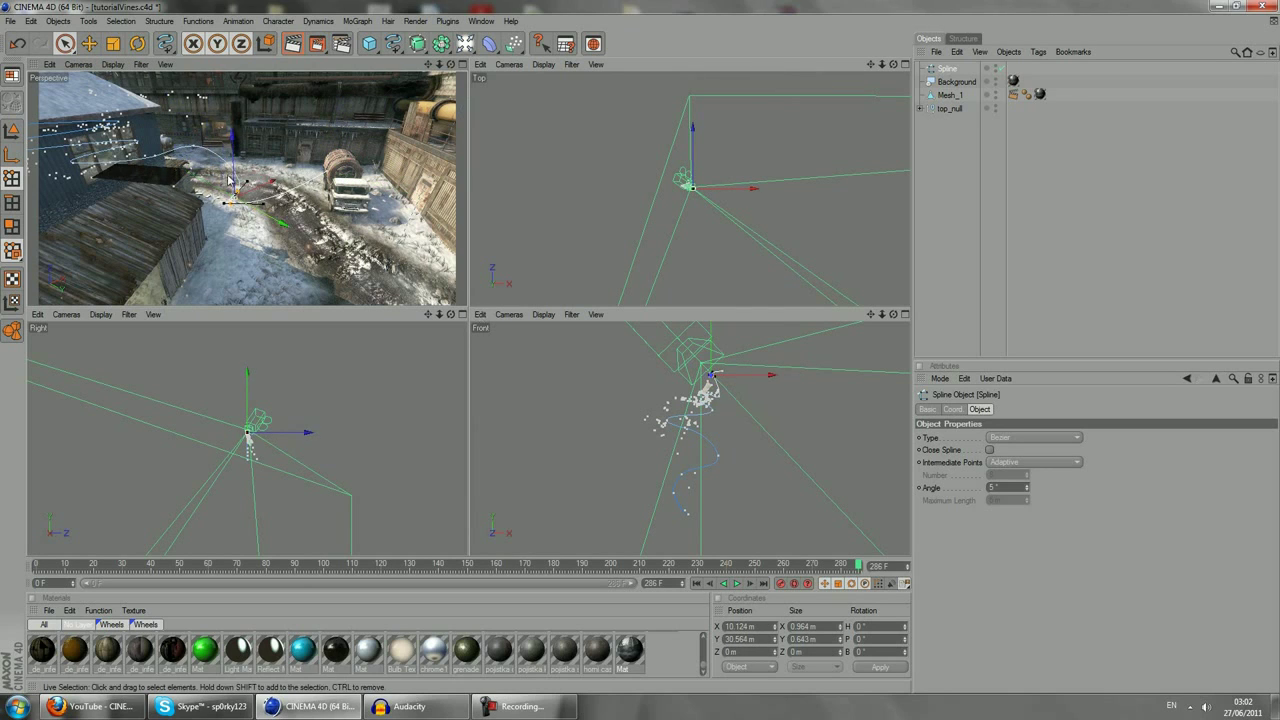
mouse_move(230, 183)
left_mouse_down()
mouse_move(262, 183)
mouse_move(262, 137)
left_mouse_up()
left_click_drag(470, 300, 469, 312)
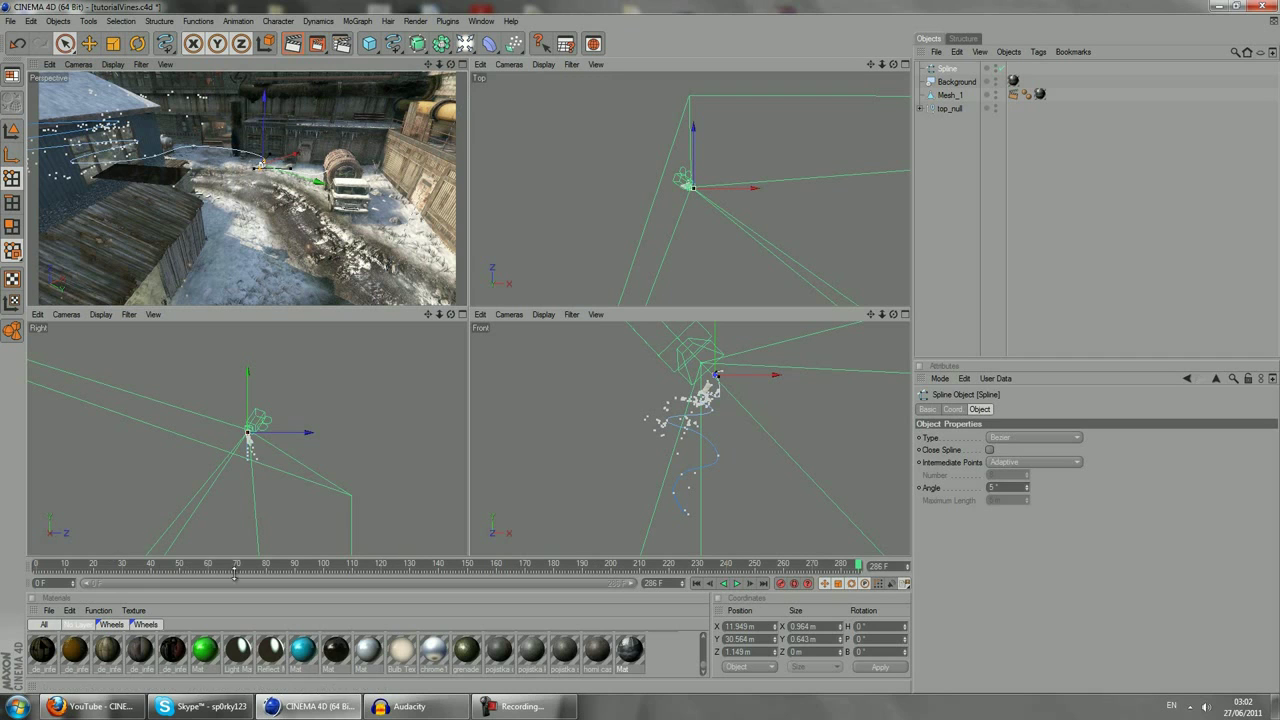
mouse_move(612, 570)
left_mouse_down()
mouse_move(765, 578)
mouse_move(628, 565)
left_mouse_up()
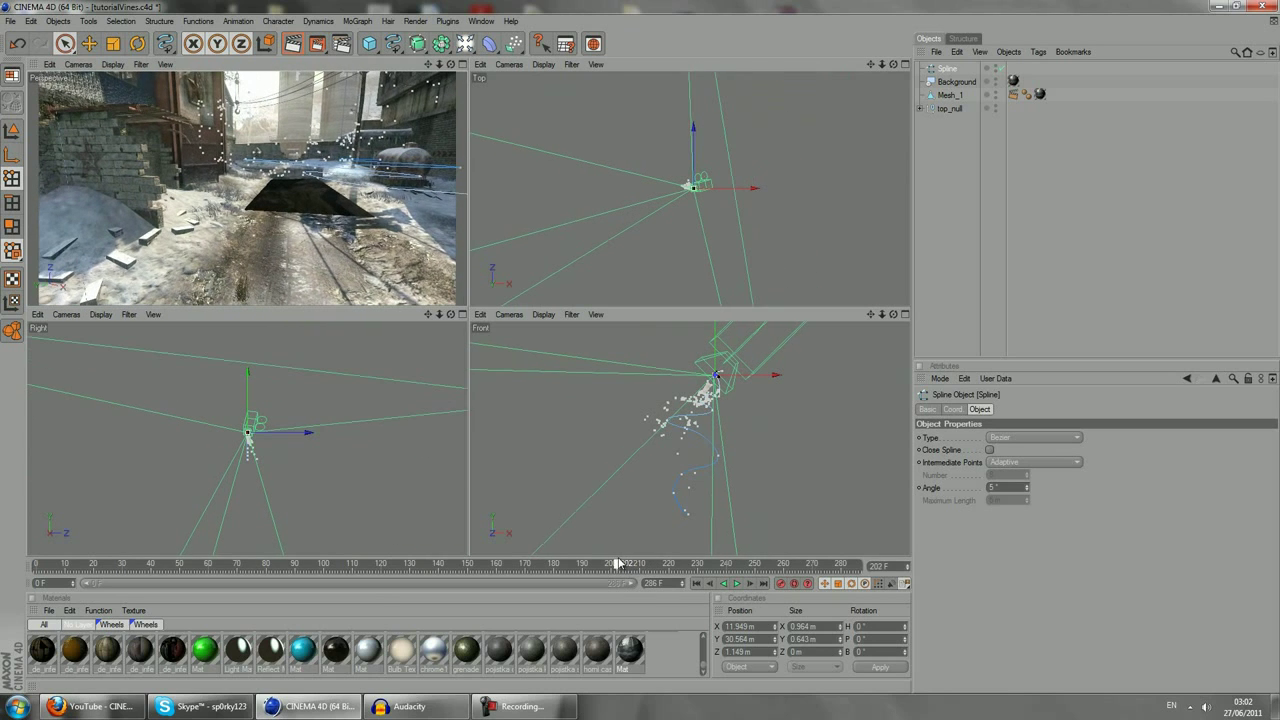
Raise one spline point and pull it back to Y 23.203 m, Z 0.72 m.
left_click(304, 175)
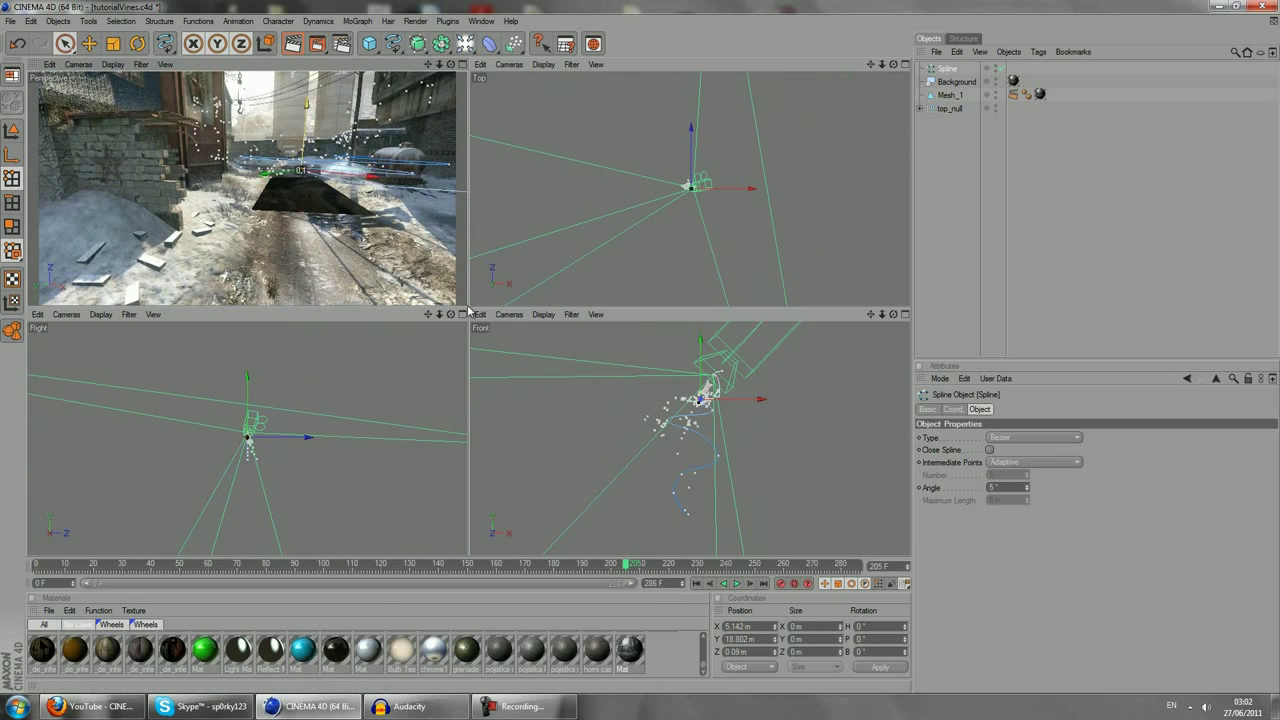
left_click_drag(306, 172, 313, 145)
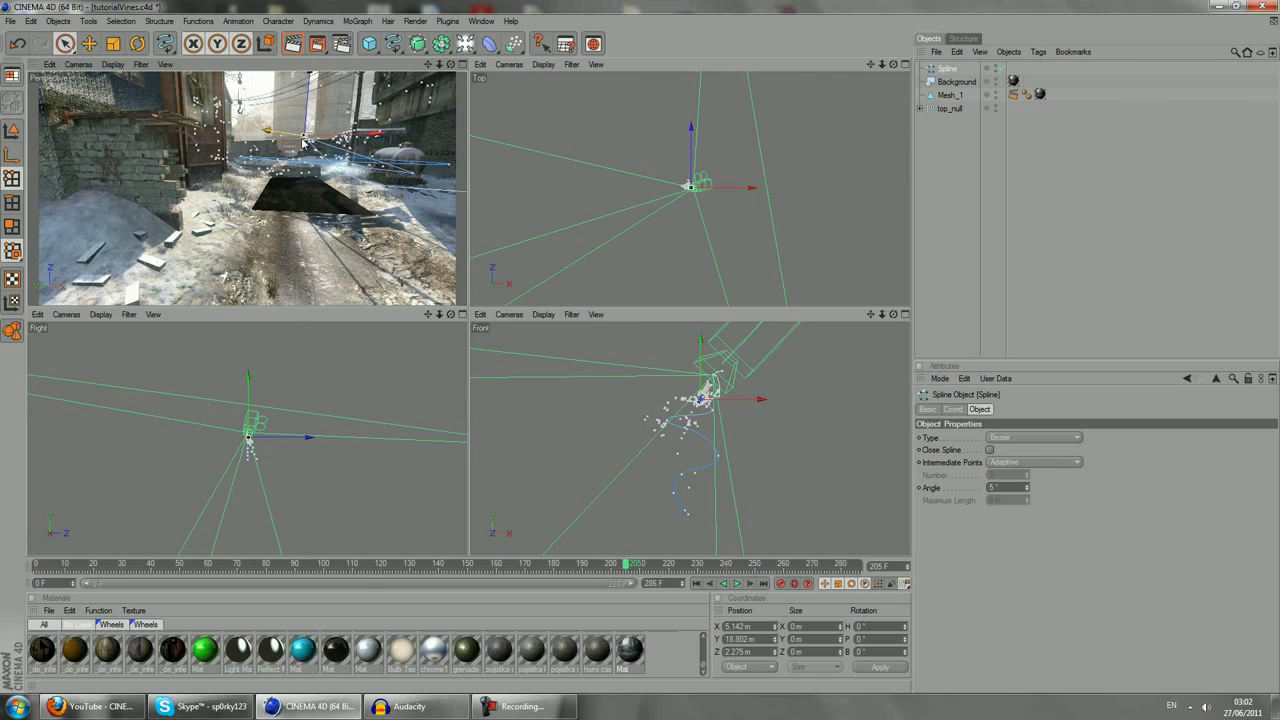
left_click_drag(289, 142, 268, 105)
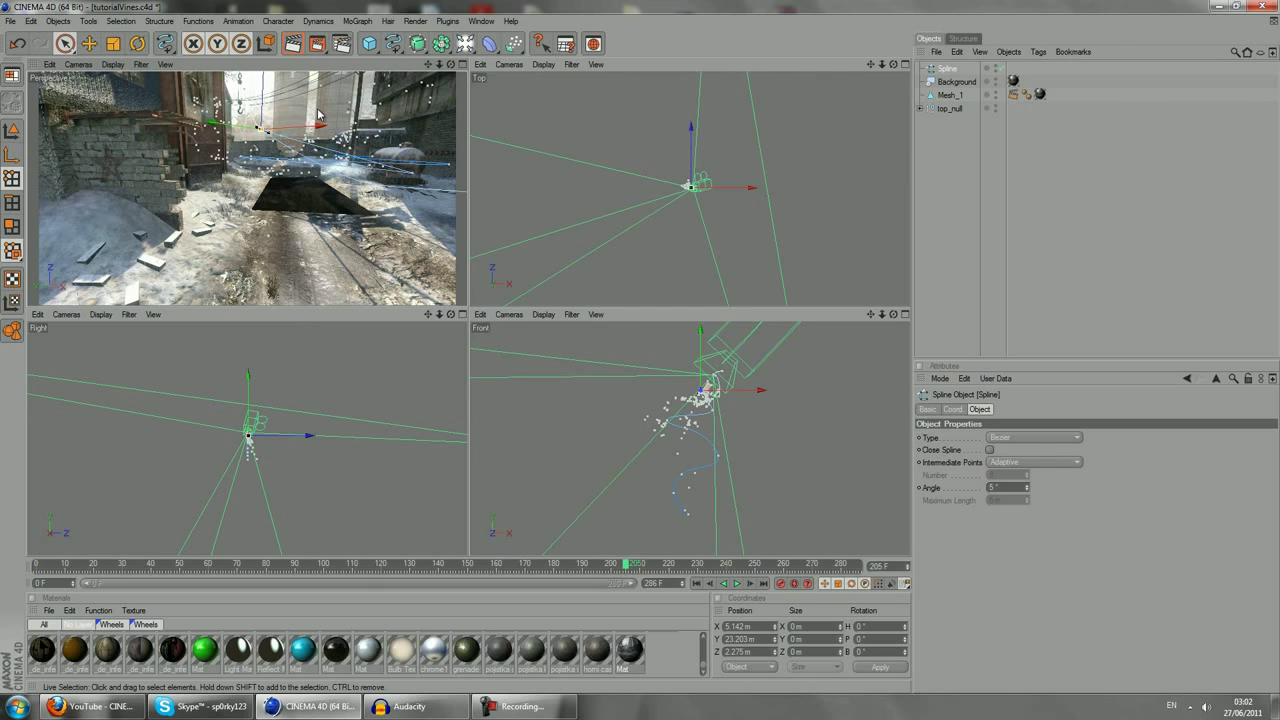
left_click_drag(268, 105, 428, 230)
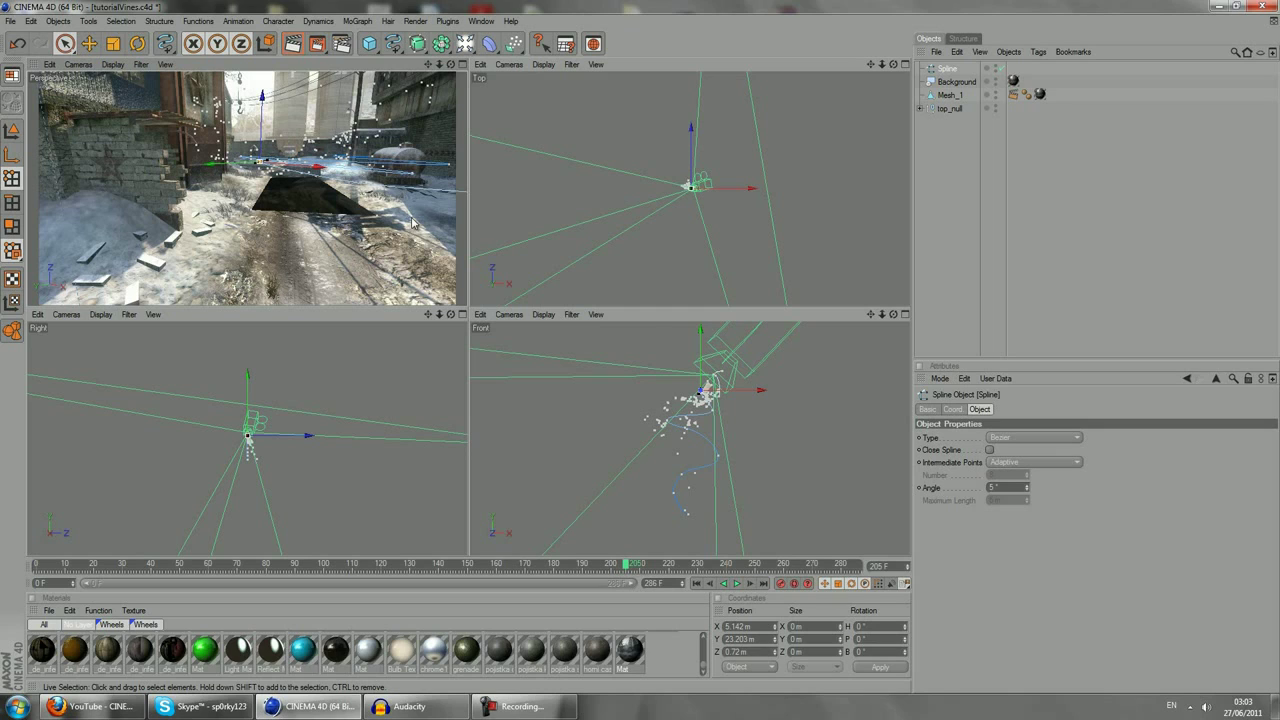
scroll(712, 414, "up", 2)
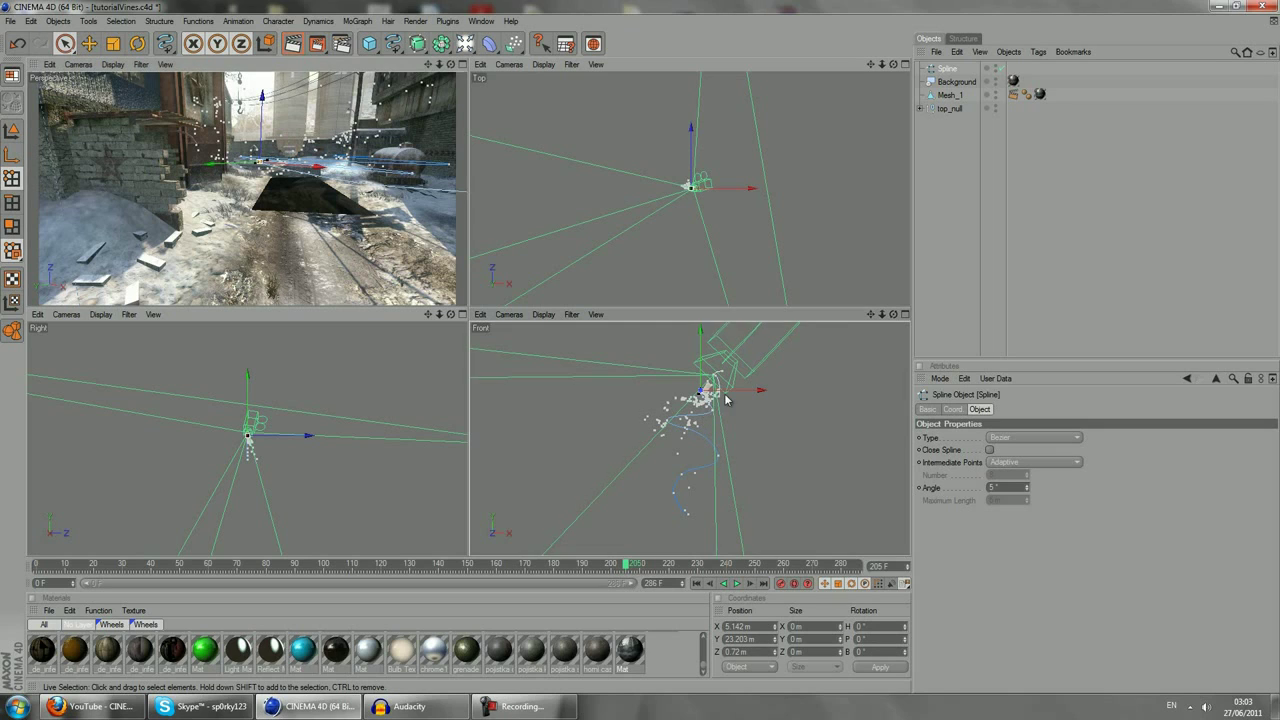
Frame the camera in the Front view and push the spline's end point forward in depth.
scroll(748, 376, "up", 3)
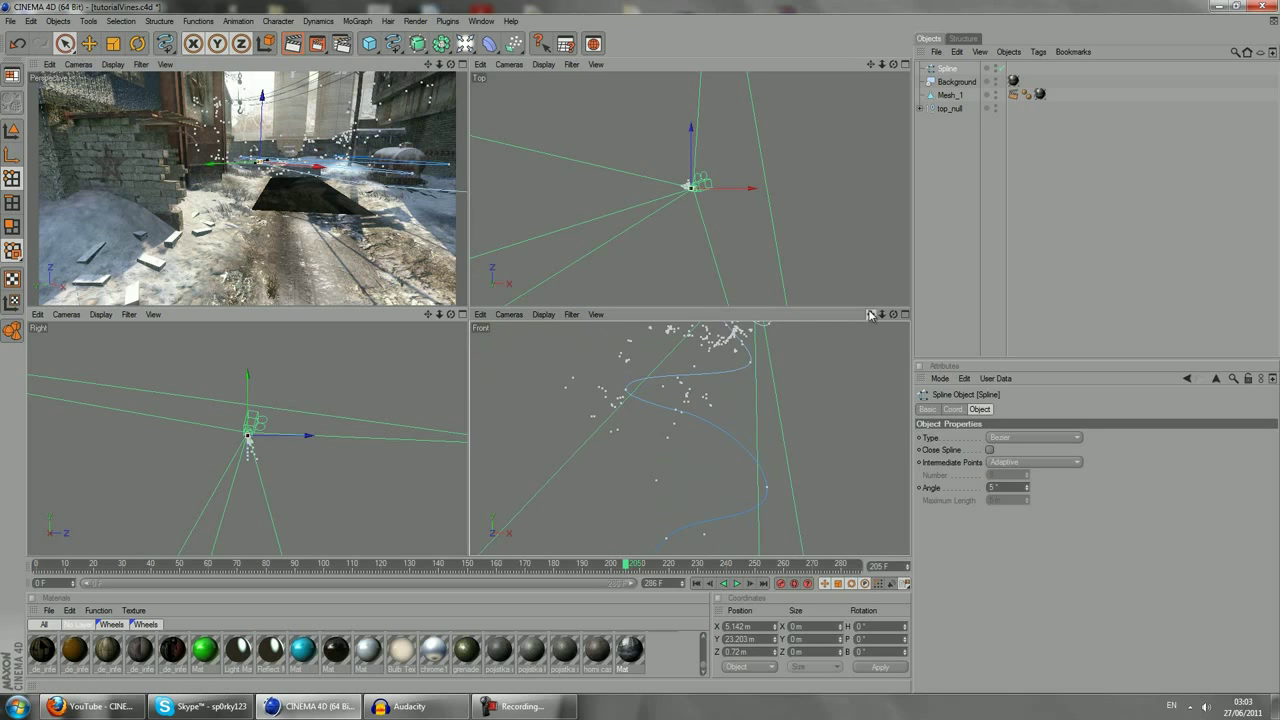
left_click_drag(870, 315, 641, 352)
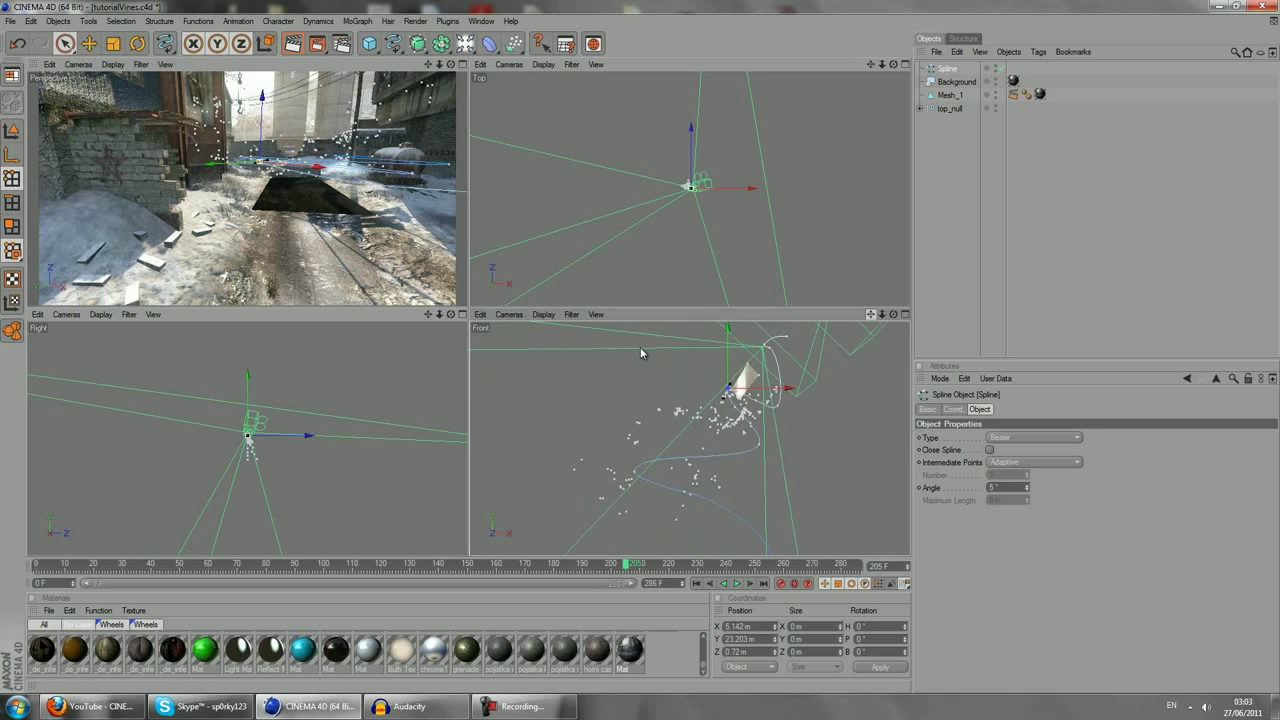
left_click(758, 443)
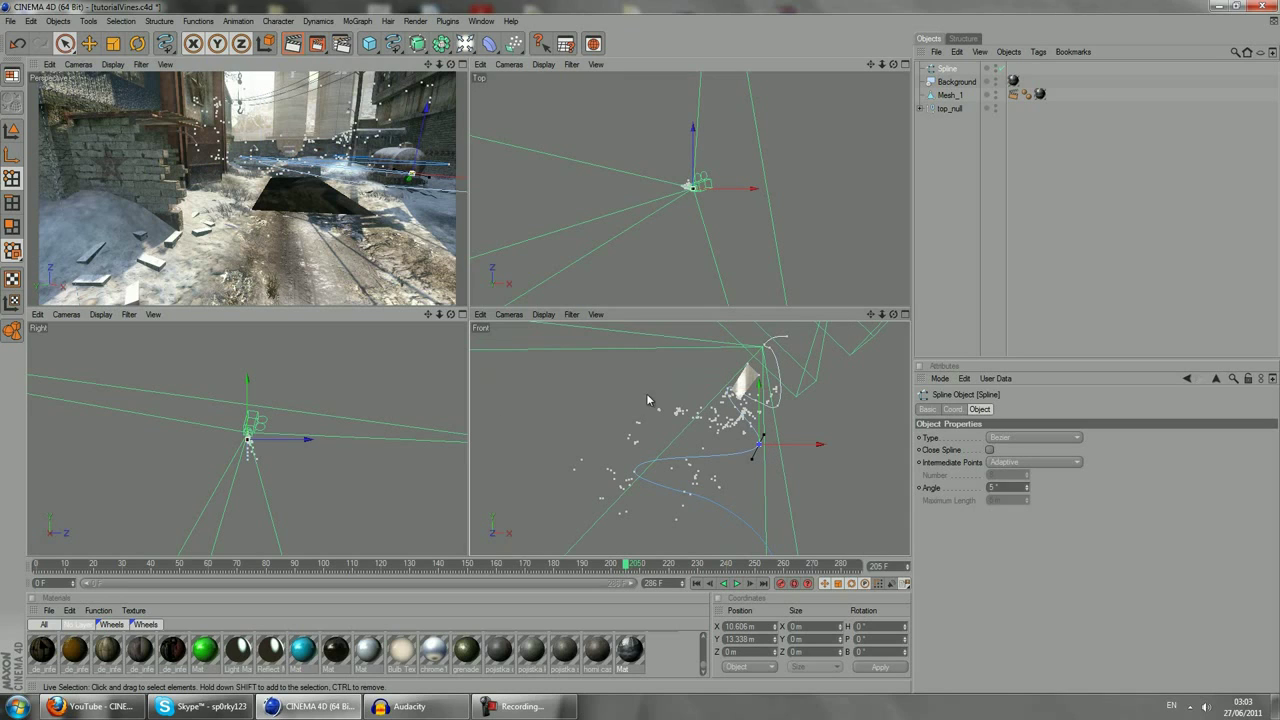
mouse_move(420, 140)
left_mouse_down()
mouse_move(464, 318)
mouse_move(472, 309)
mouse_move(409, 172)
mouse_move(343, 130)
mouse_move(470, 310)
left_mouse_up()
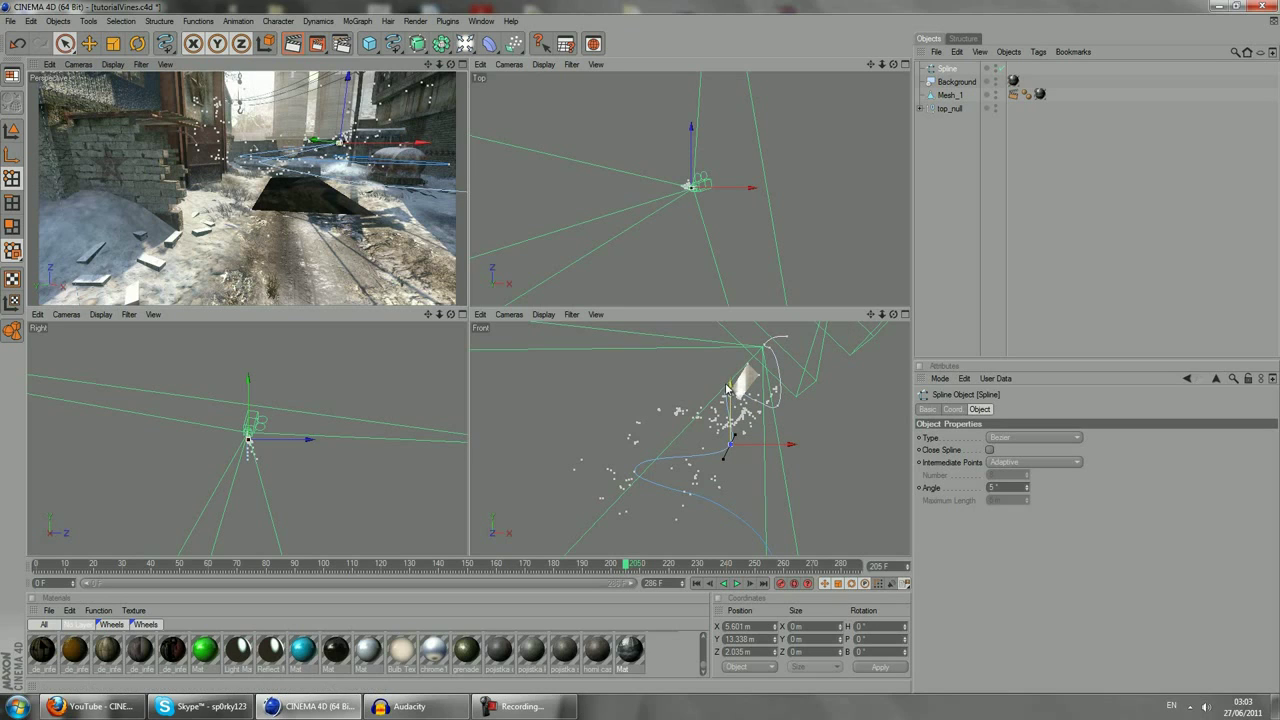
left_click(646, 347)
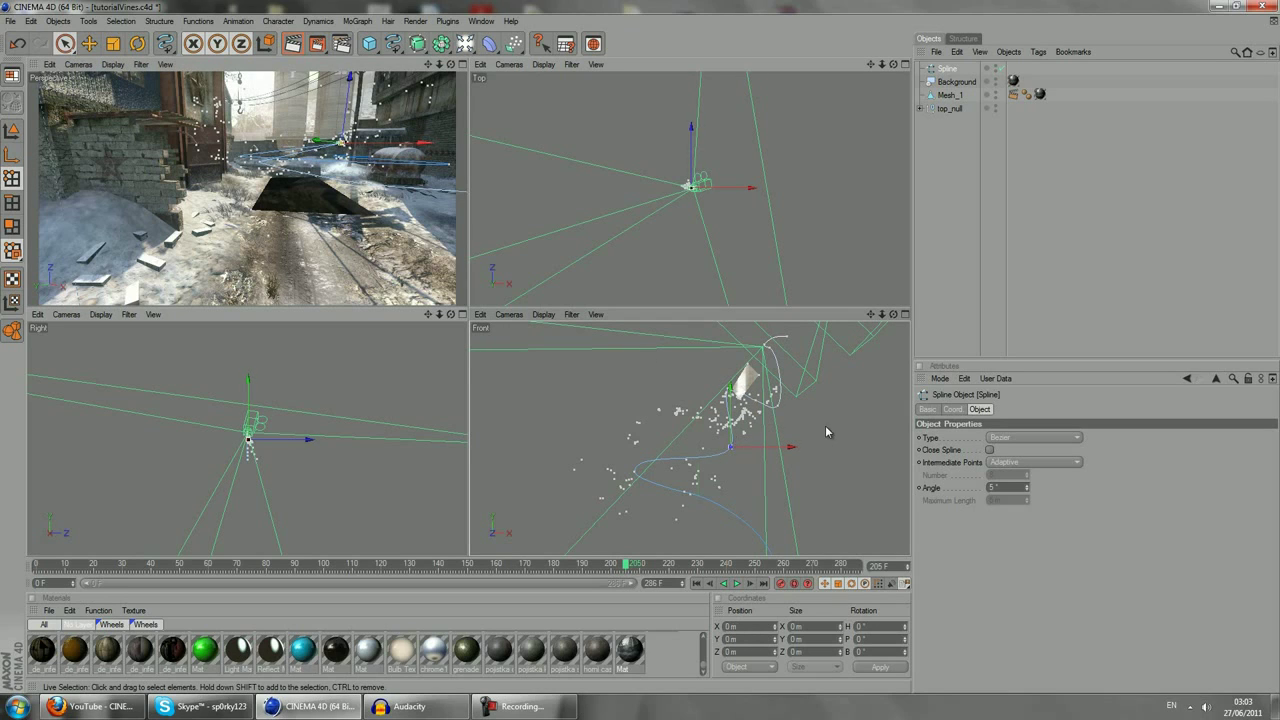
Move the upper and lower spline points in depth, then check the curve at an earlier frame.
left_click(733, 389)
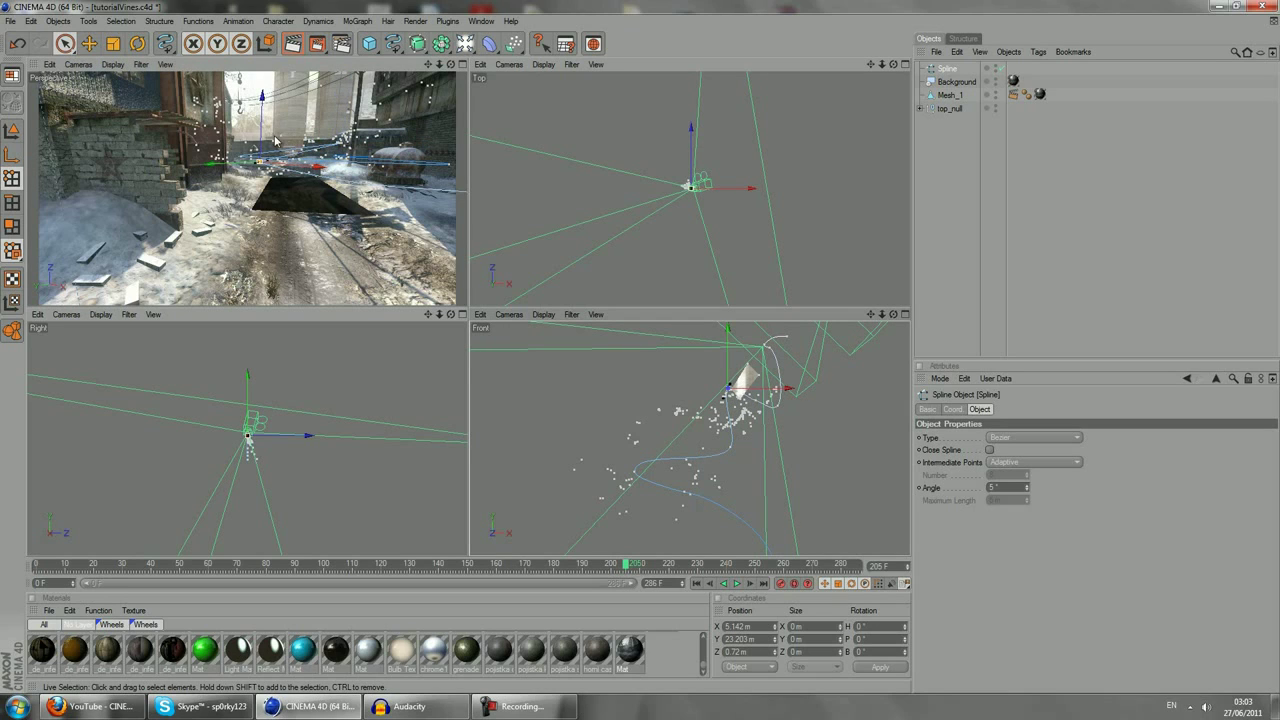
left_click_drag(275, 140, 469, 310)
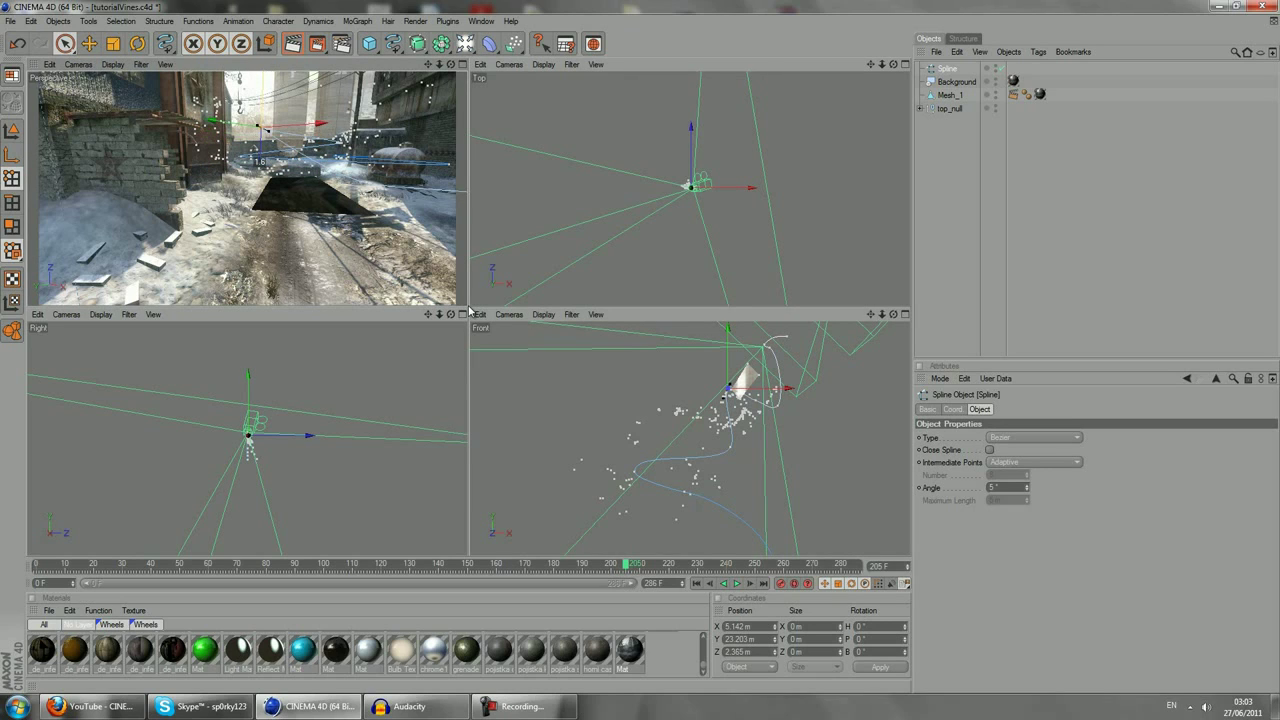
left_click(342, 146)
left_click_drag(352, 107, 465, 312)
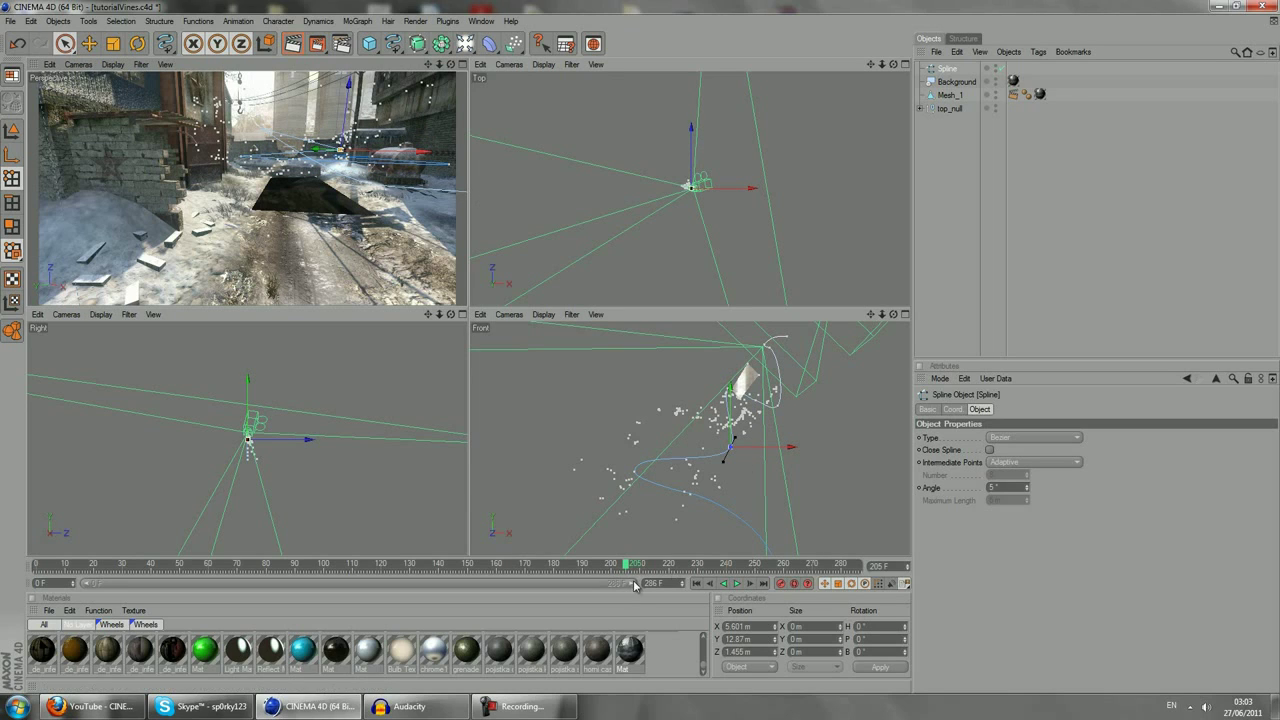
left_click_drag(628, 566, 204, 563)
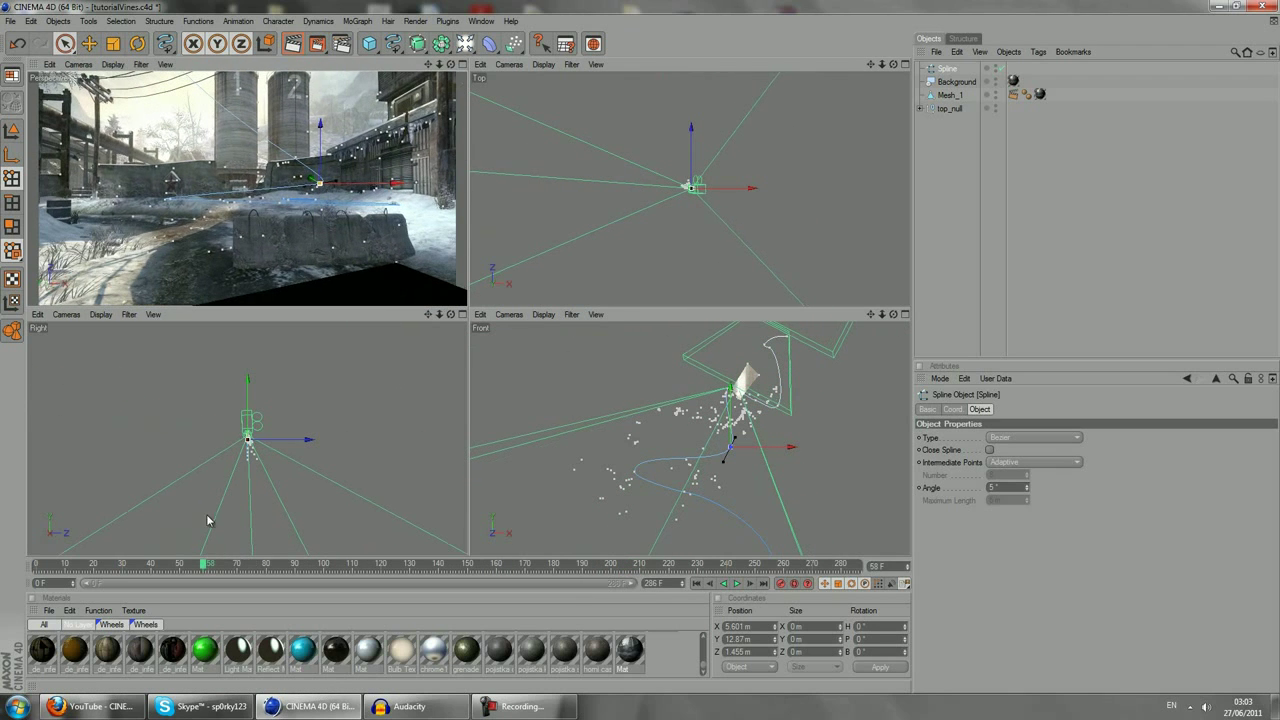
Shift a group of spline points along X, then move one point left and out along Z.
left_click(306, 173)
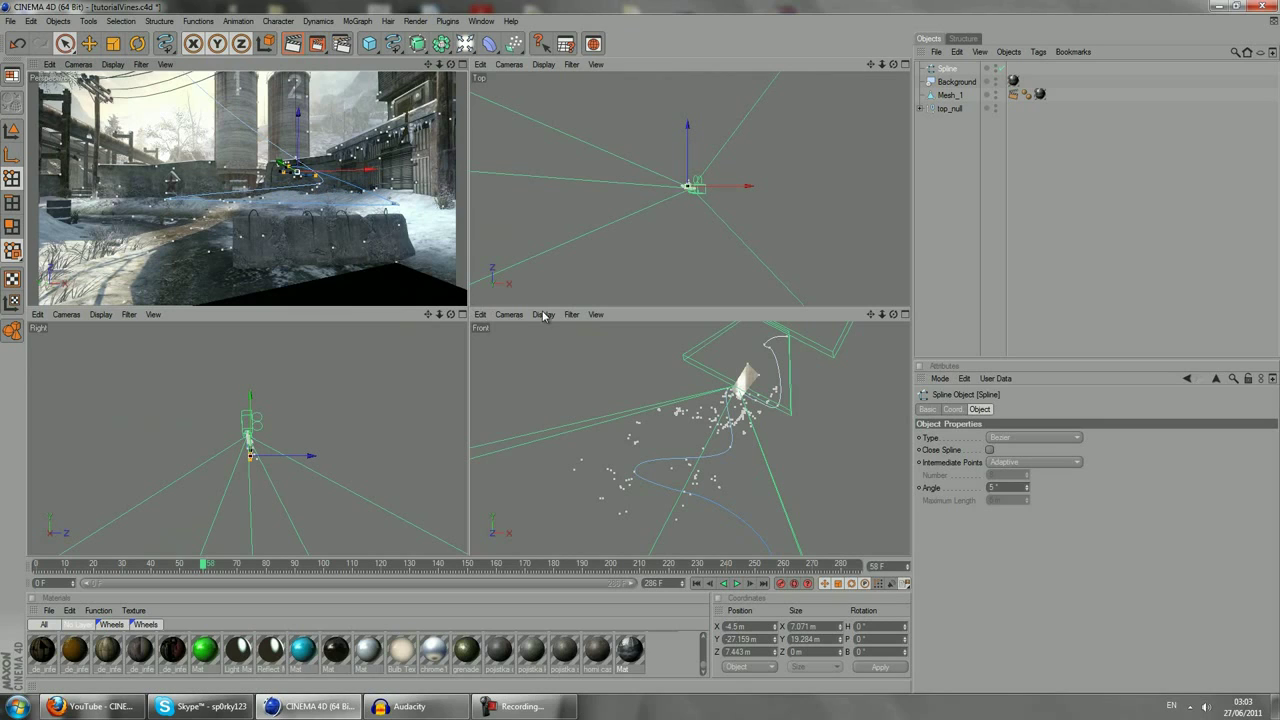
mouse_move(367, 160)
left_mouse_down()
mouse_move(461, 312)
mouse_move(434, 227)
left_mouse_up()
left_click(407, 205)
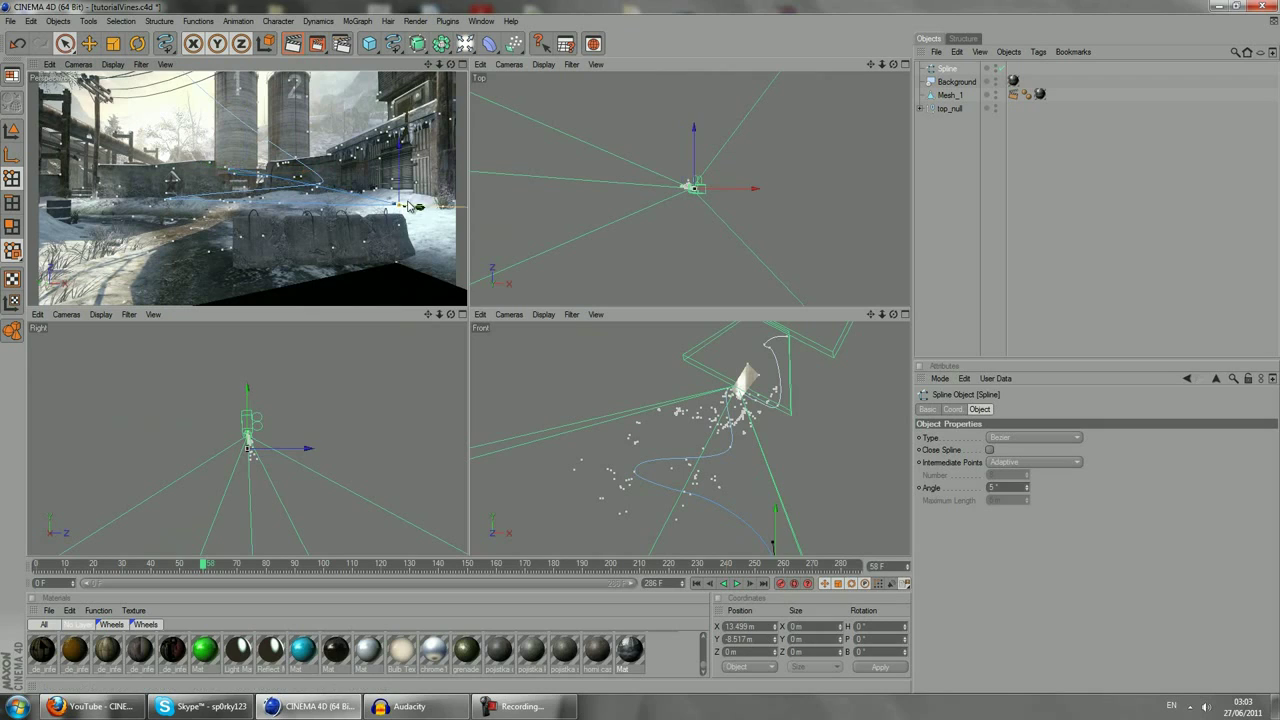
left_click_drag(425, 205, 285, 202)
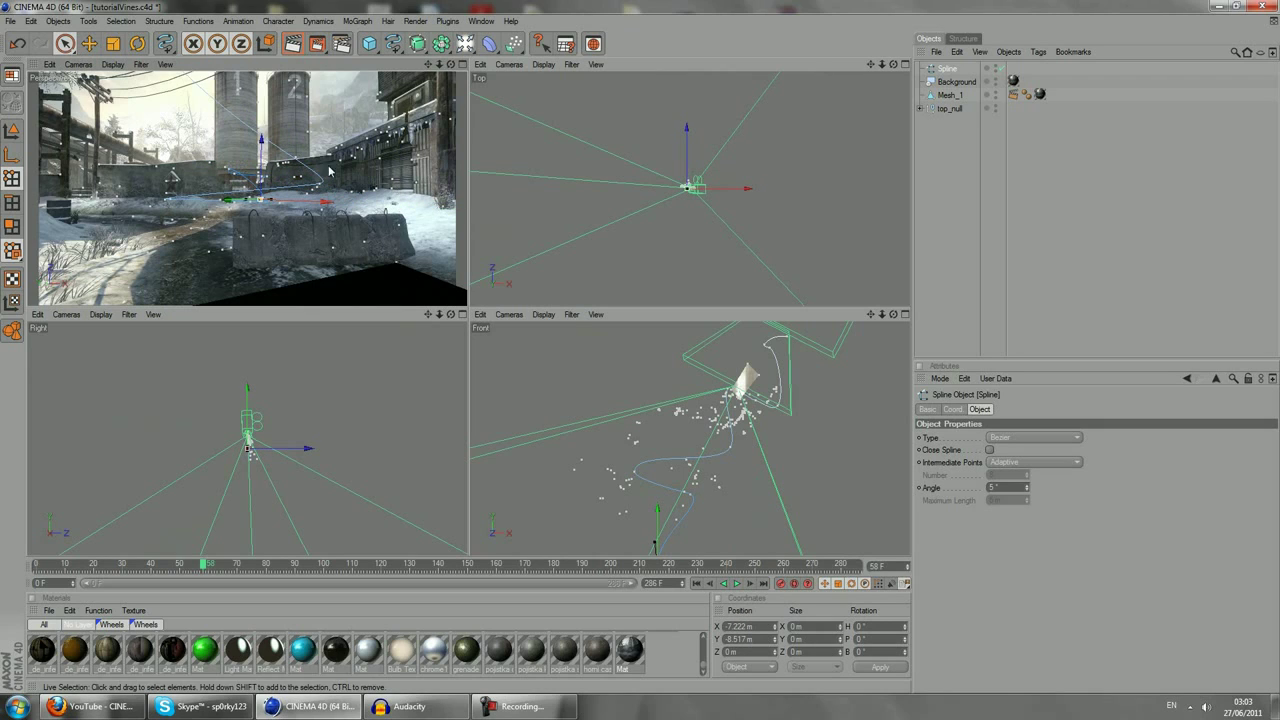
left_click_drag(258, 160, 470, 310)
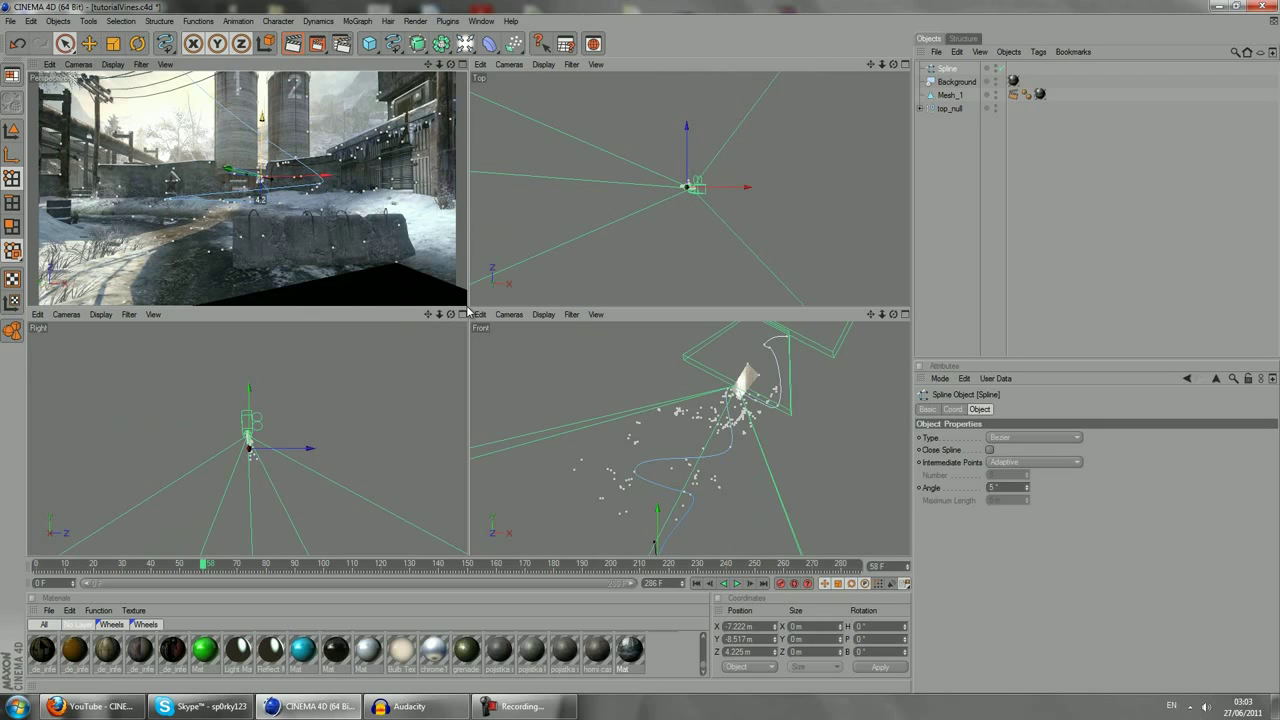
Reposition another spline point along X and Z, ending at X 4.33 m.
left_click(168, 198)
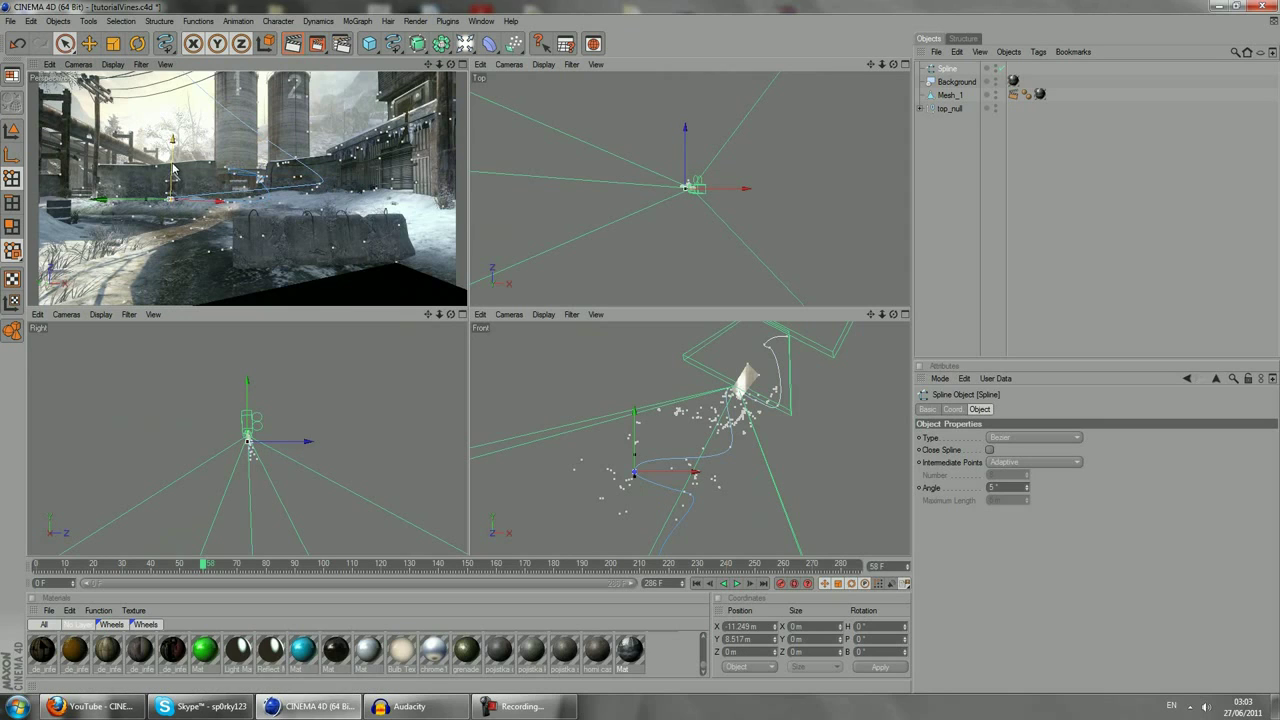
left_click_drag(207, 207, 345, 216)
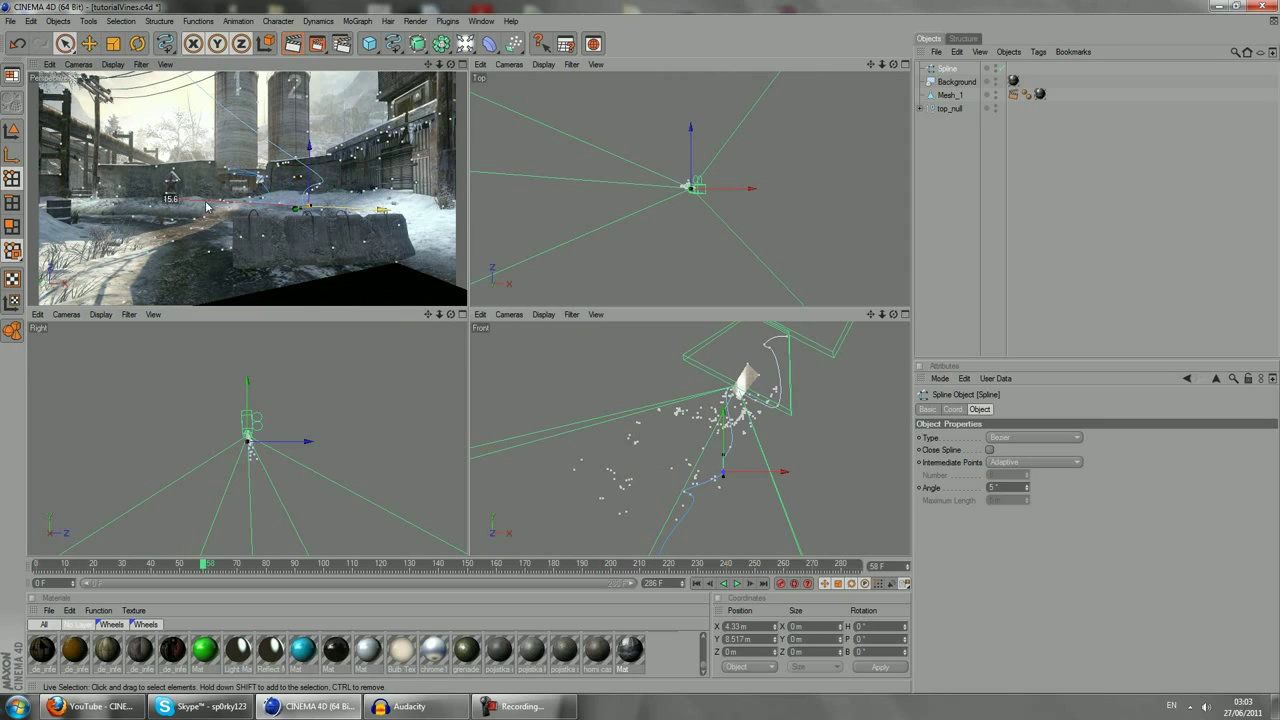
left_click_drag(300, 167, 466, 313)
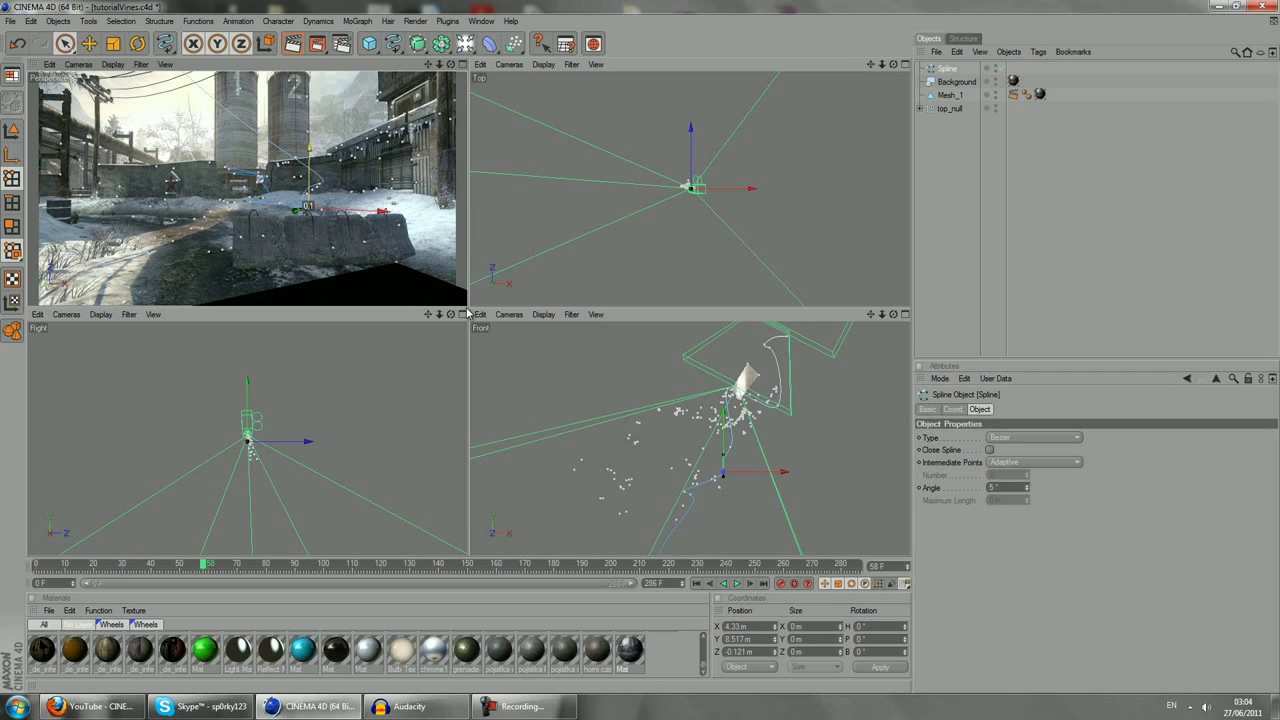
left_click_drag(463, 316, 472, 310)
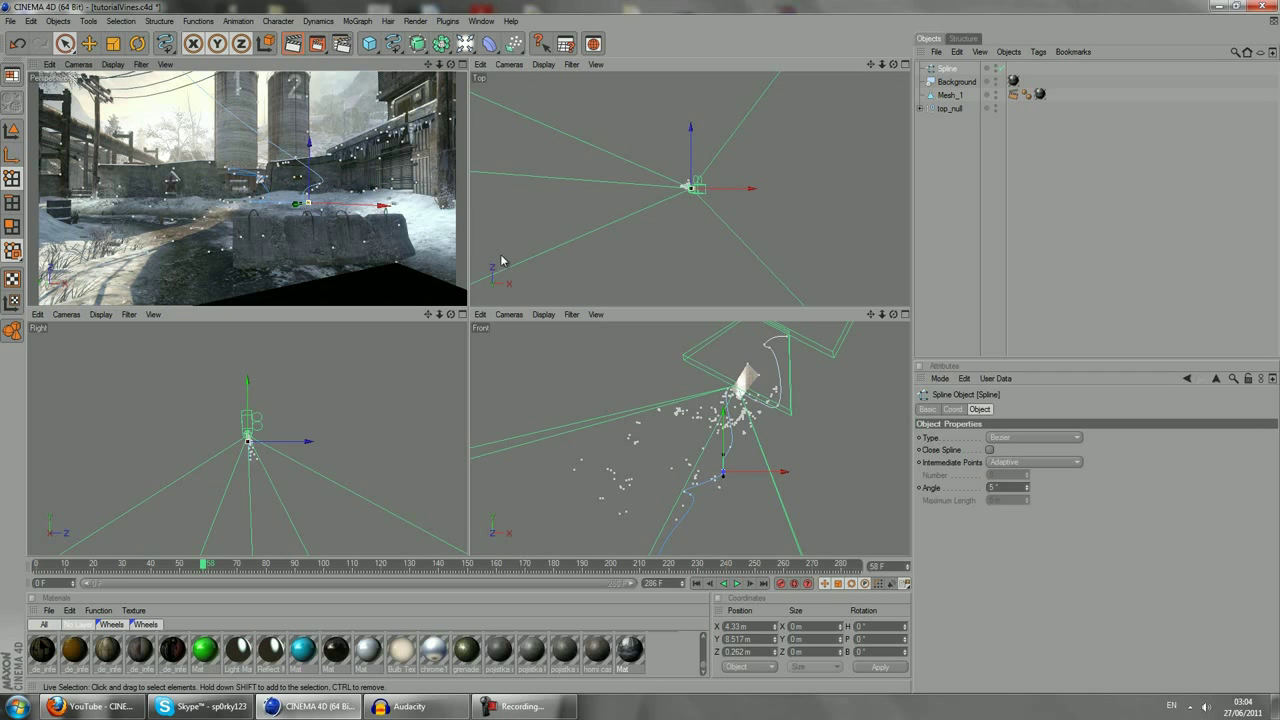
Reposition the vine spline at frames 124 and 145, then advance to around frame 170.
left_click_drag(670, 566, 36, 562)
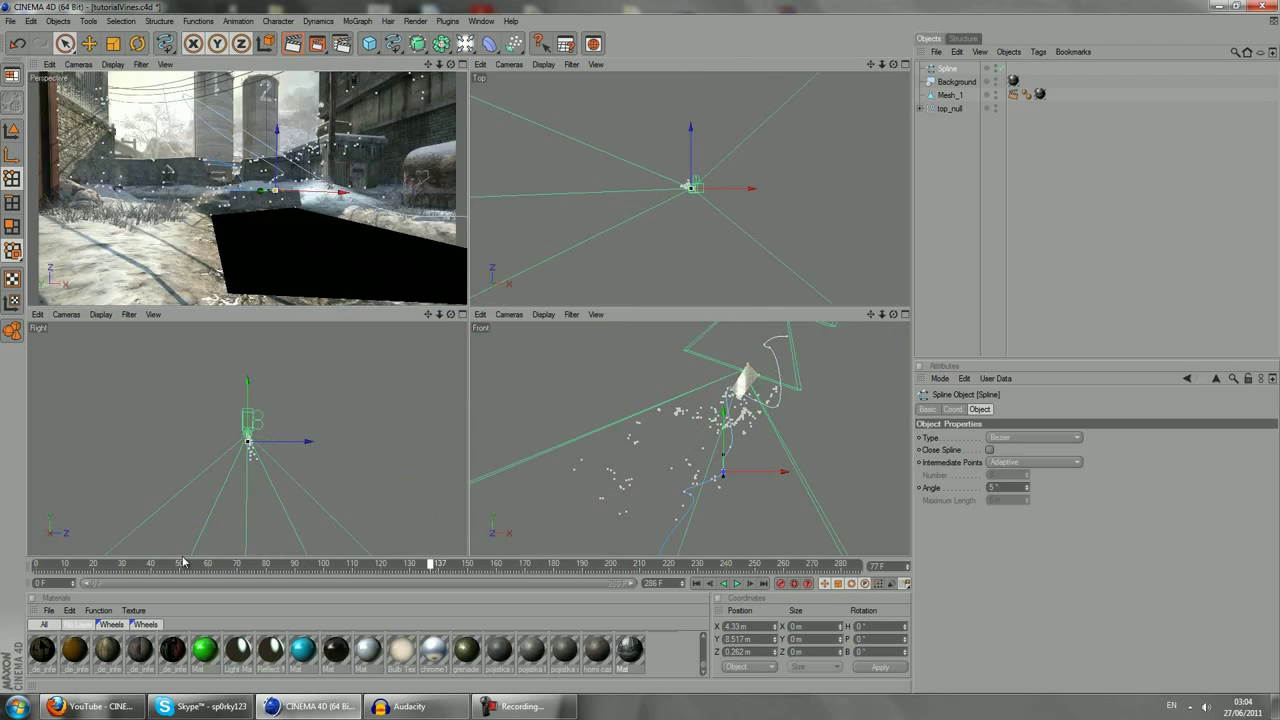
left_click_drag(36, 562, 185, 549)
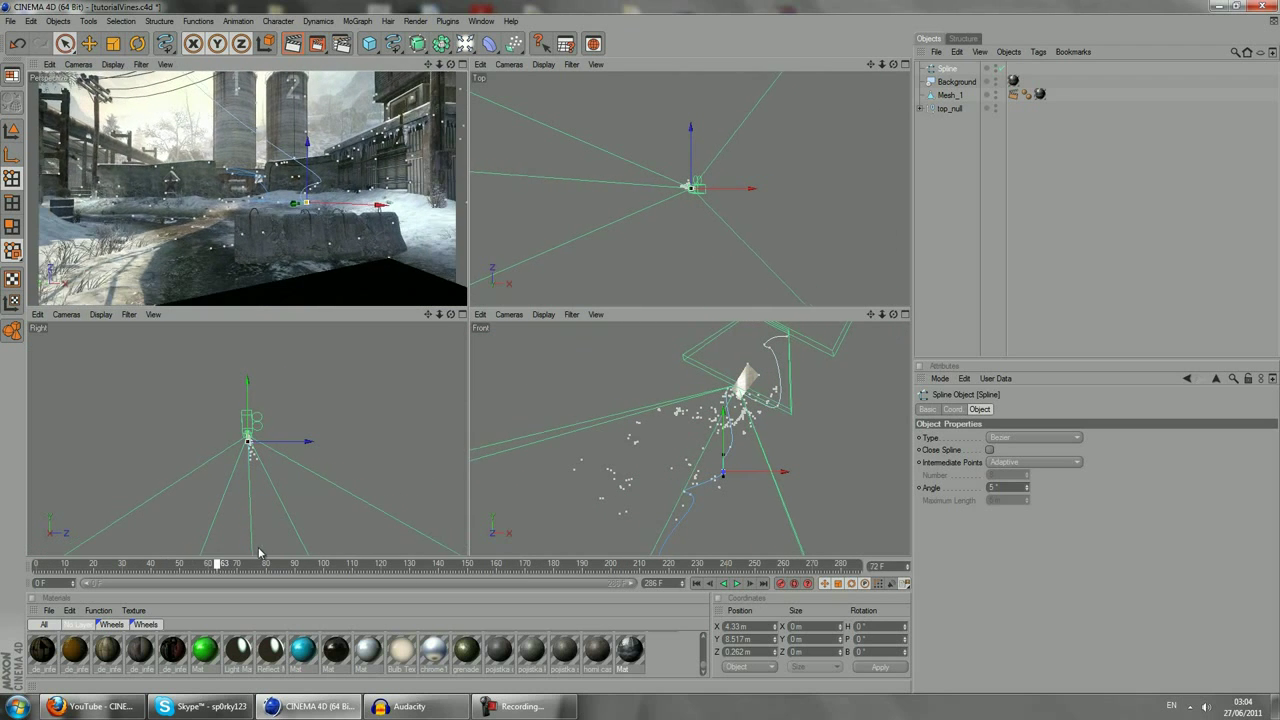
left_click_drag(258, 558, 392, 562)
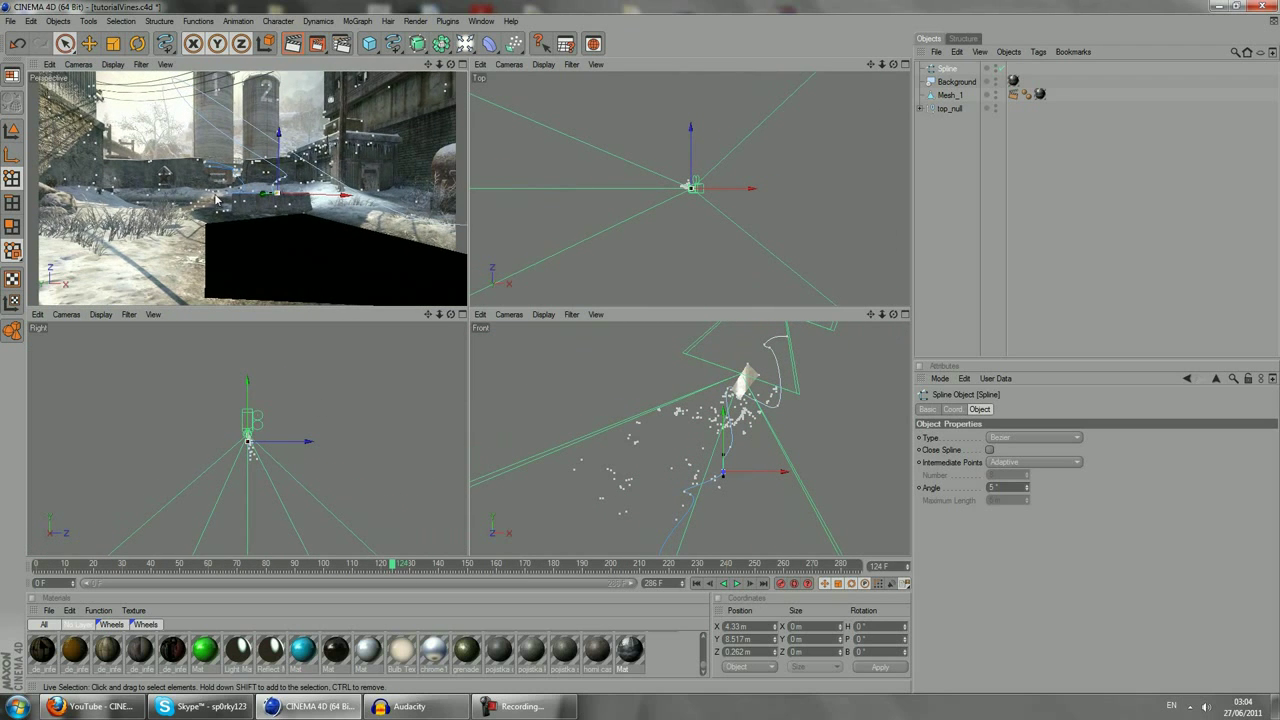
mouse_move(218, 200)
left_mouse_down()
mouse_move(468, 311)
mouse_move(271, 263)
left_mouse_up()
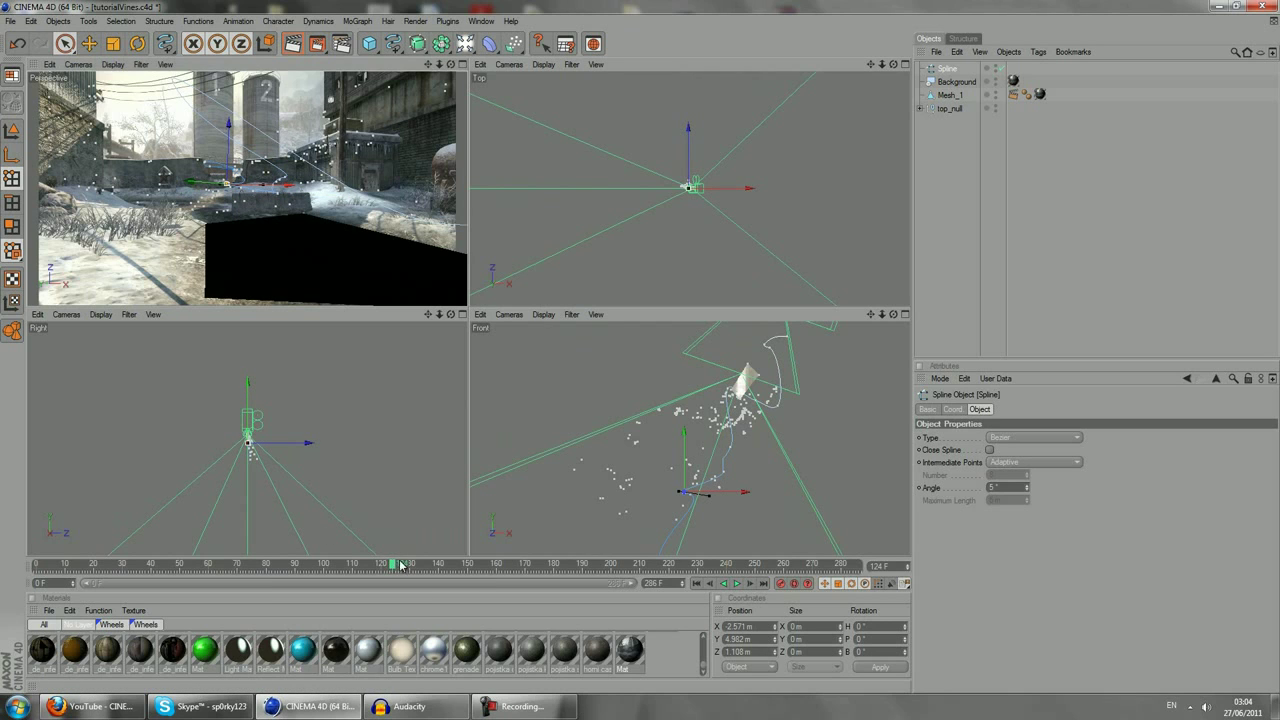
left_click_drag(401, 566, 452, 563)
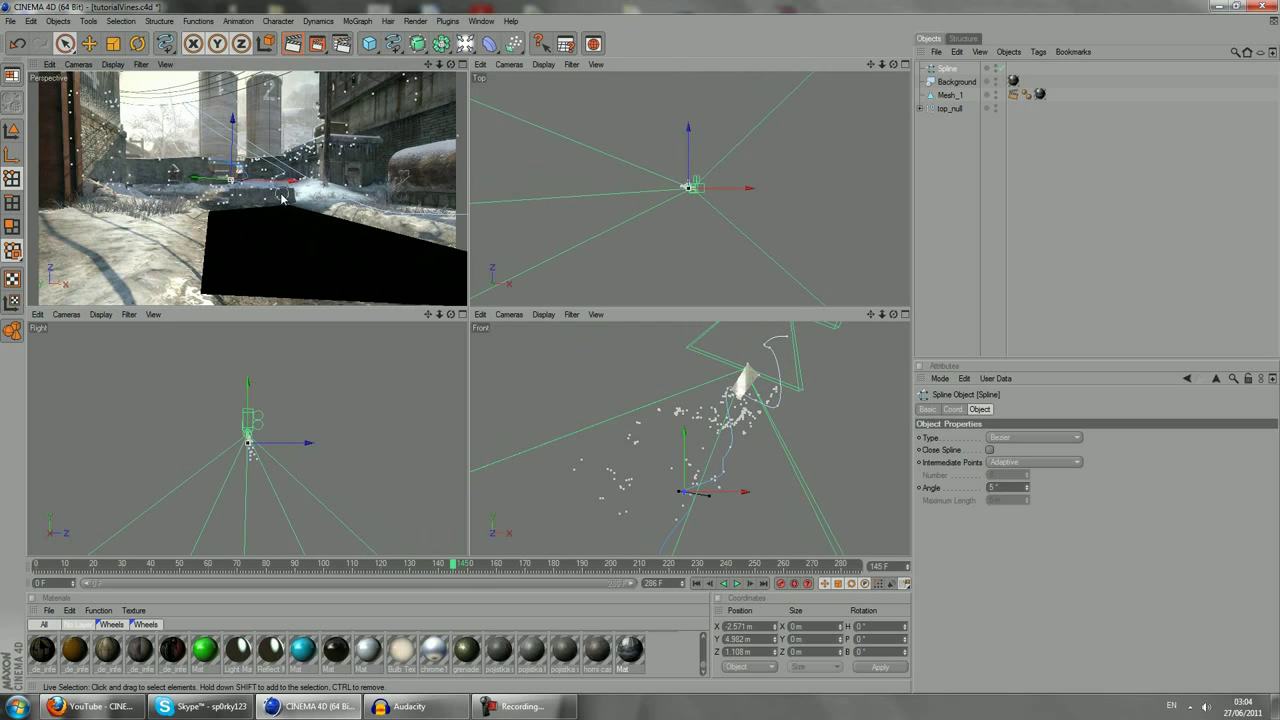
left_click_drag(283, 198, 469, 312)
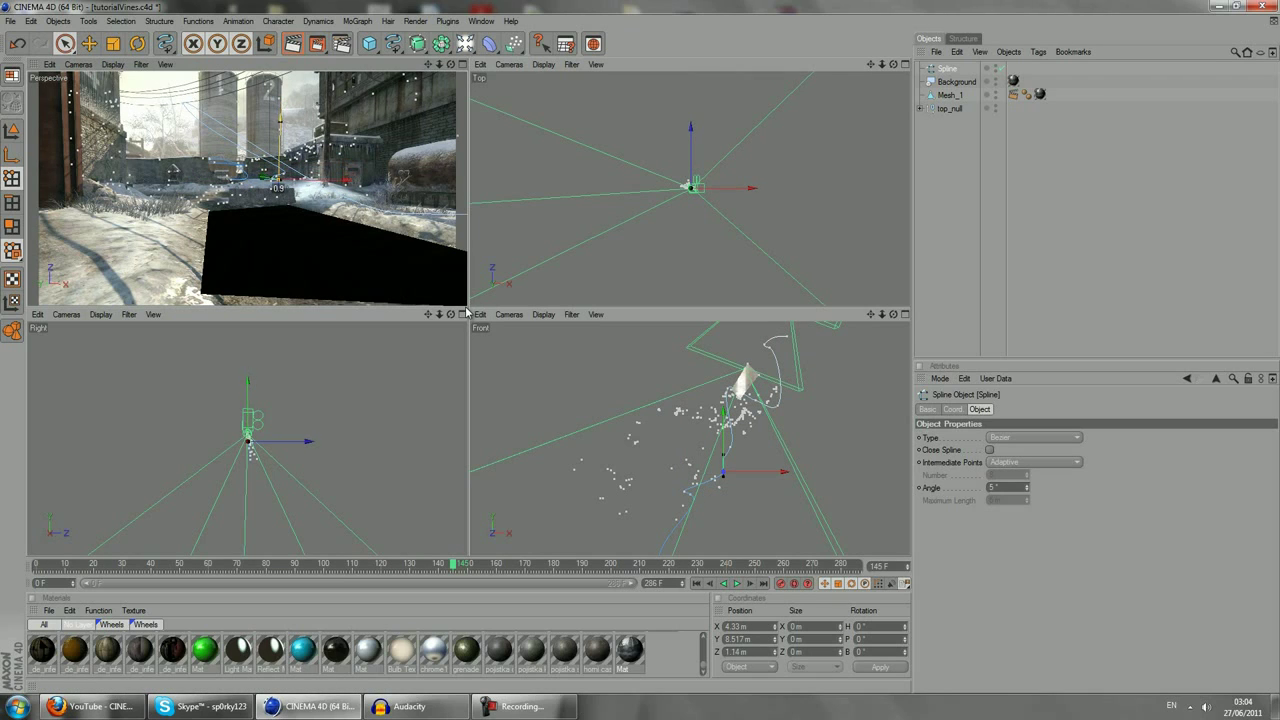
left_click_drag(468, 311, 470, 312)
mouse_move(455, 565)
left_mouse_down()
mouse_move(542, 576)
mouse_move(823, 565)
left_mouse_up()
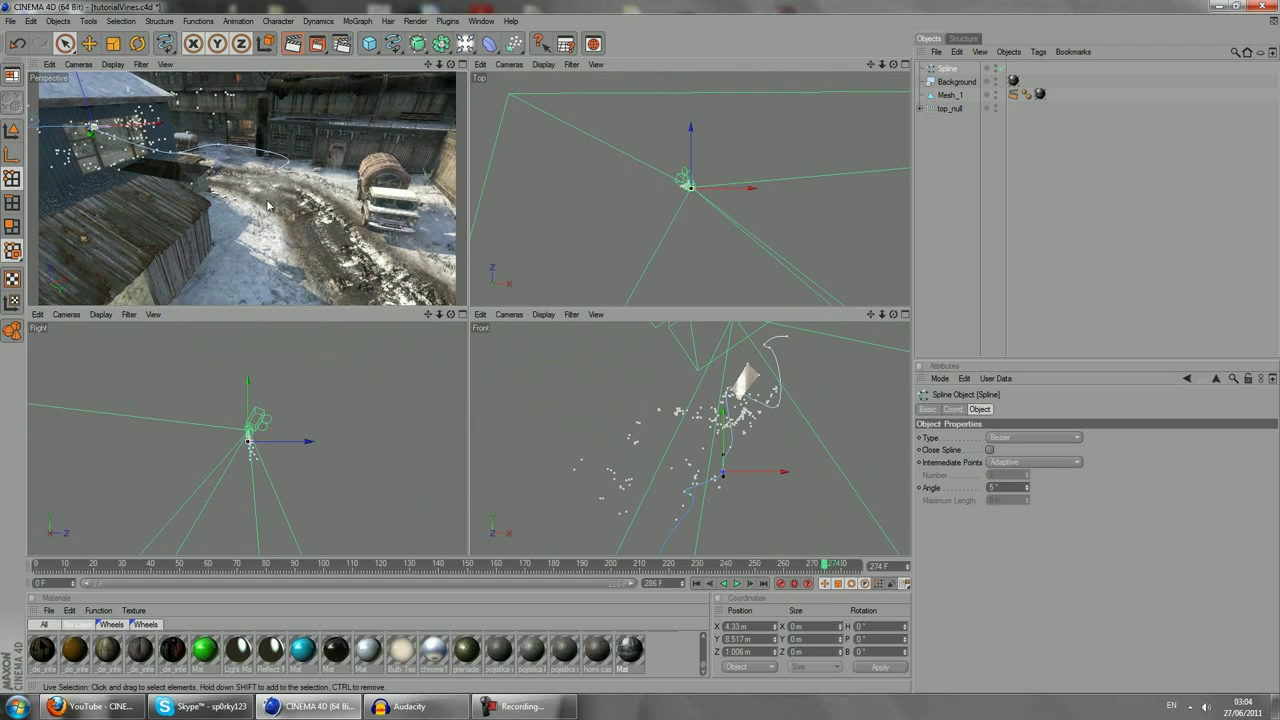
Save the vines scene file and bring up the Plugins list.
left_click(14, 20)
left_click(30, 125)
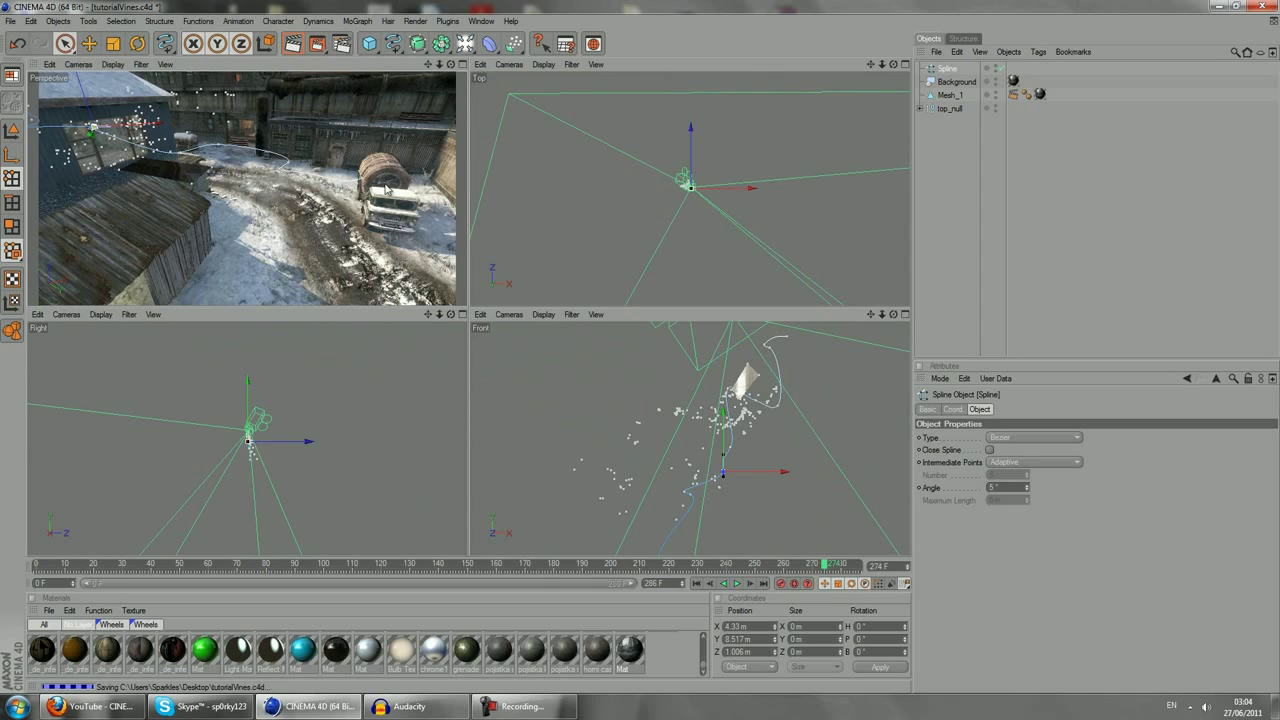
left_click(448, 21)
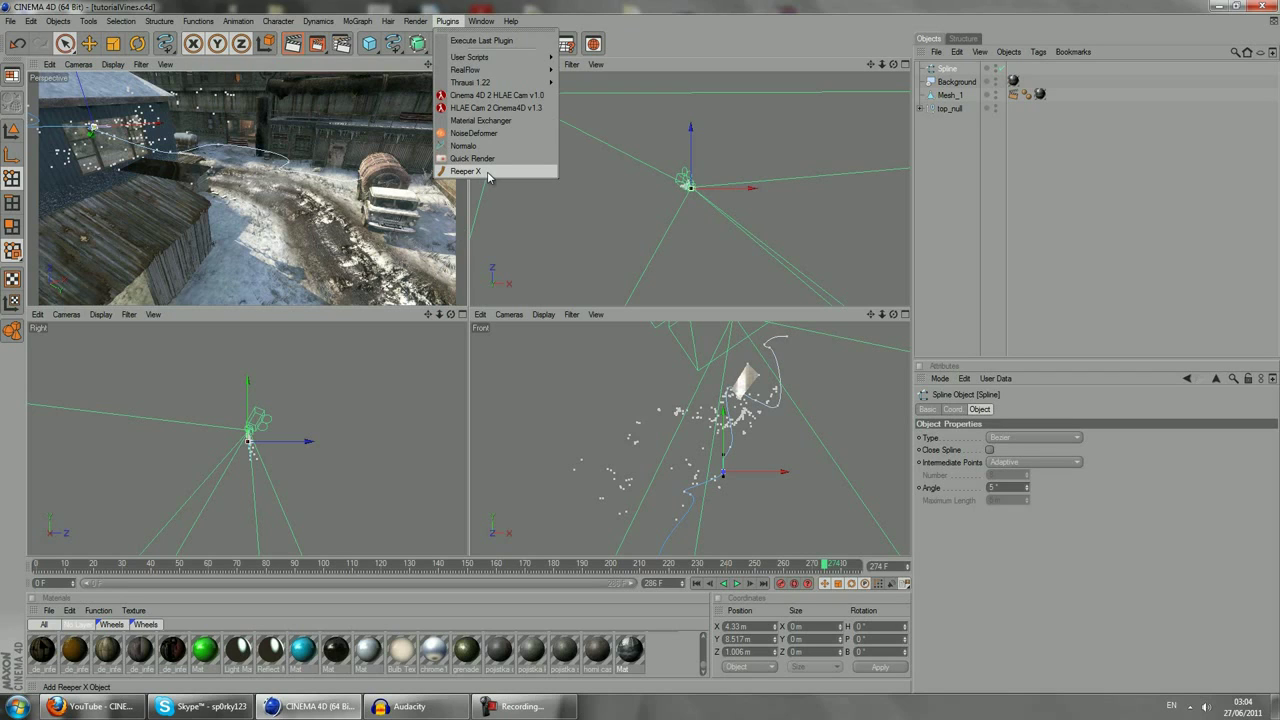
Add a Reeper X object with the spline as its child, set to 11 coils and 4 strands.
left_click(466, 171)
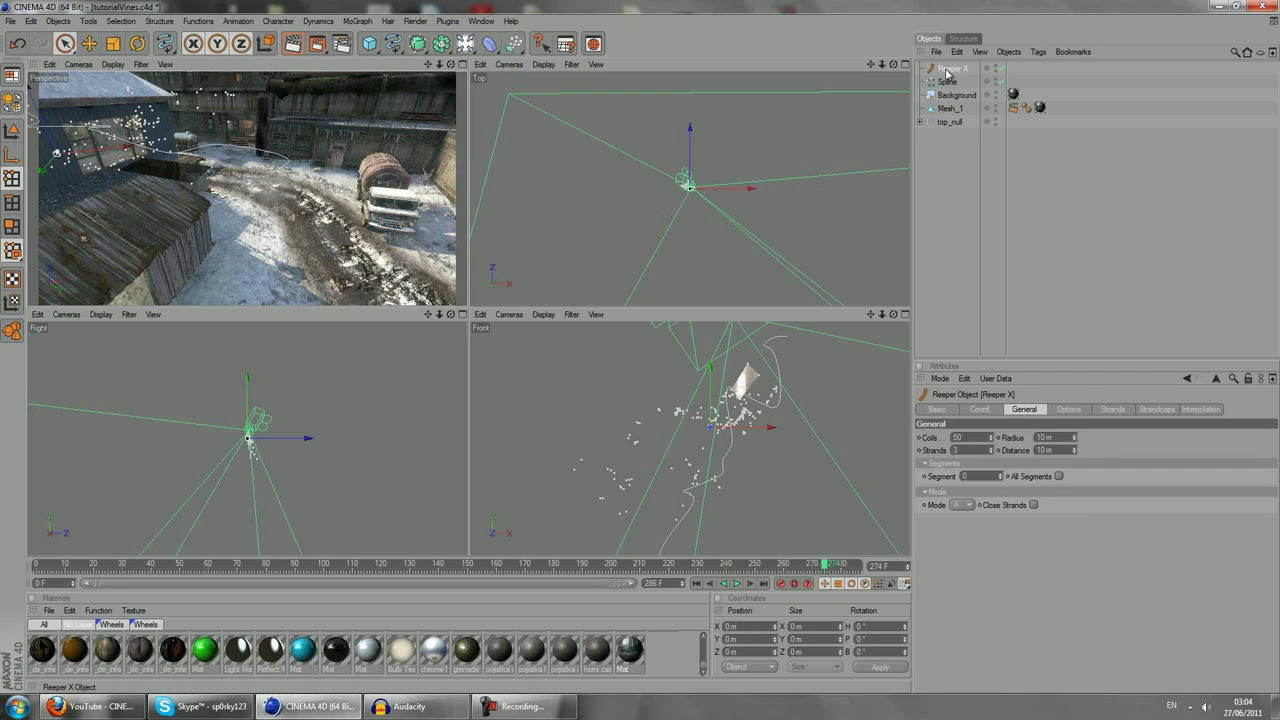
left_click_drag(948, 84, 952, 68)
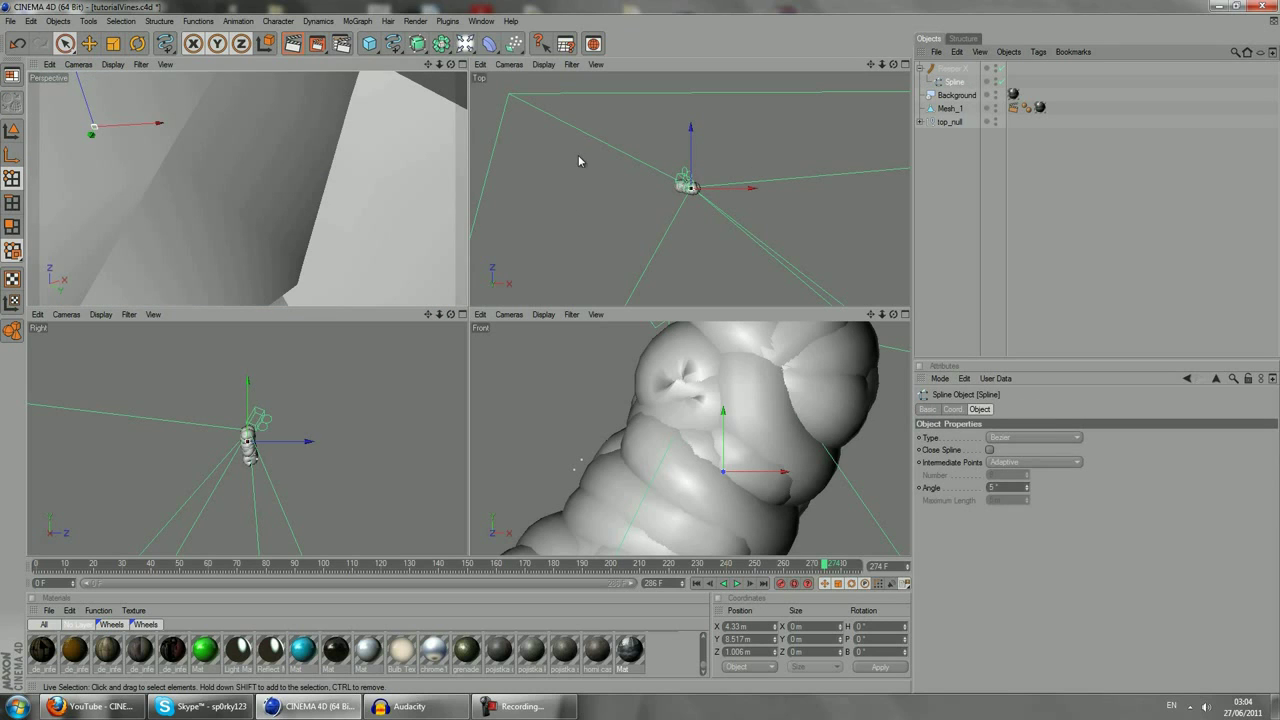
left_click(950, 68)
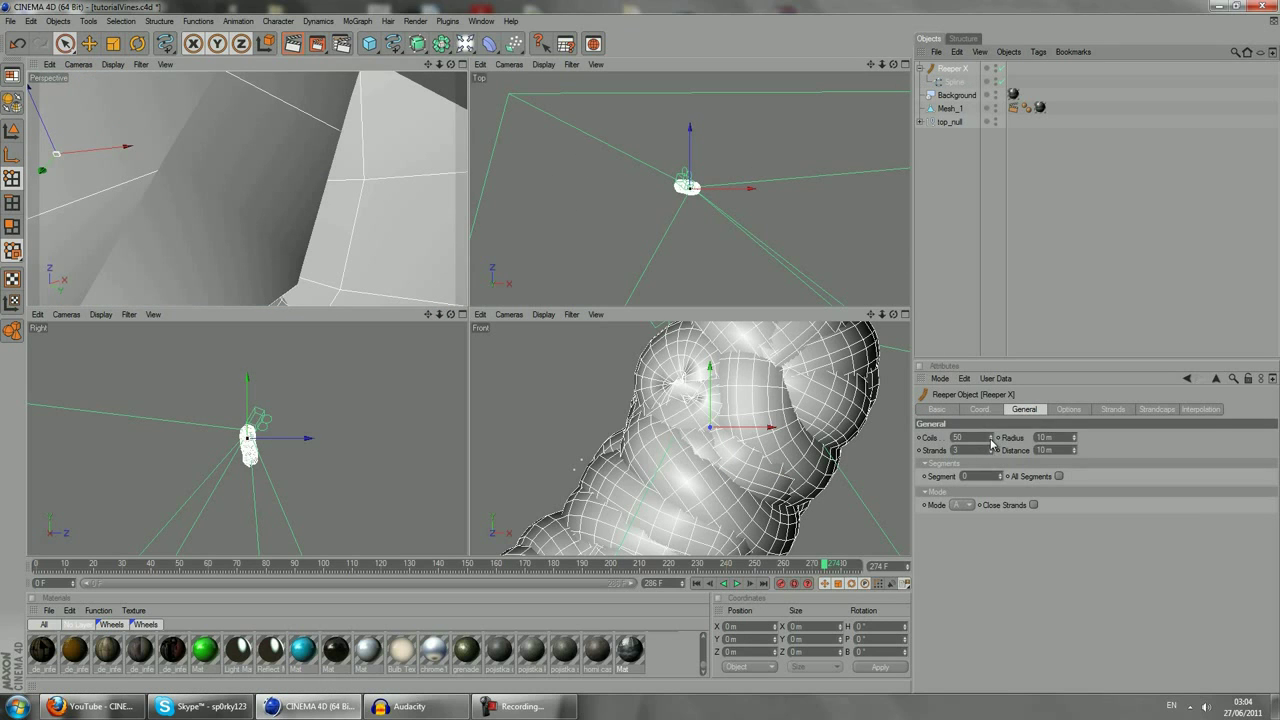
left_click_drag(992, 441, 993, 439)
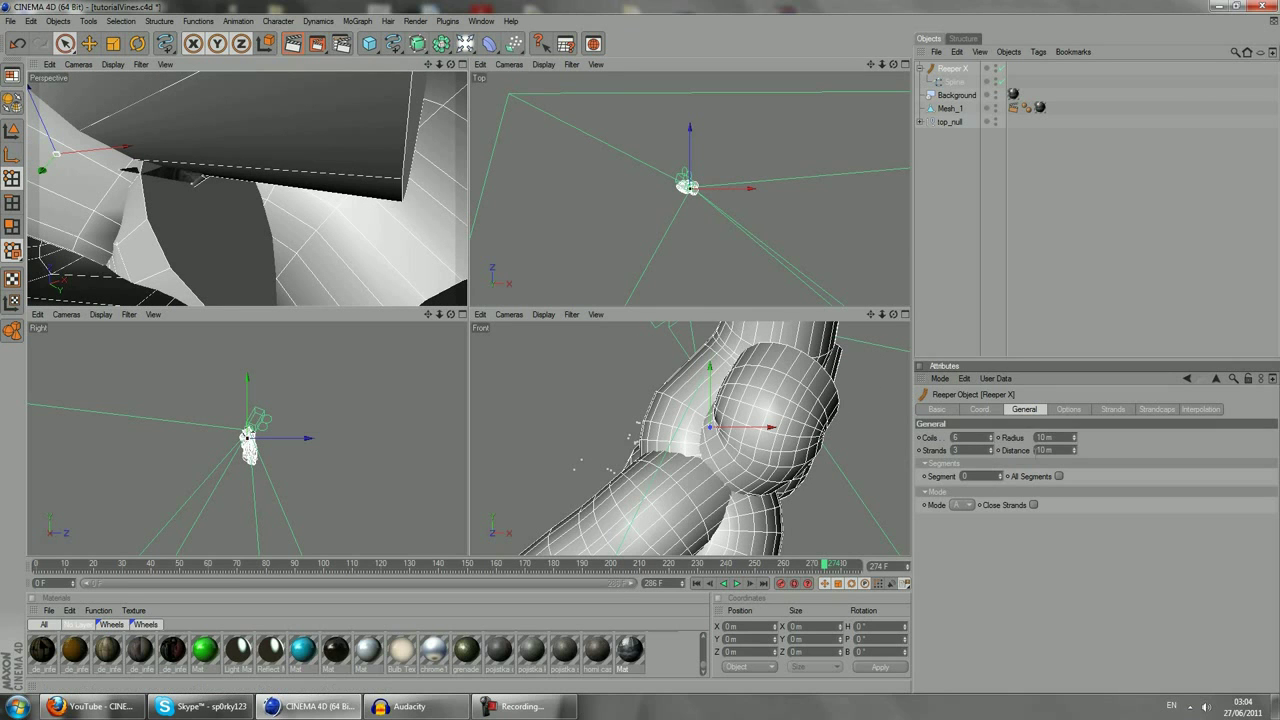
left_click_drag(991, 447, 992, 459)
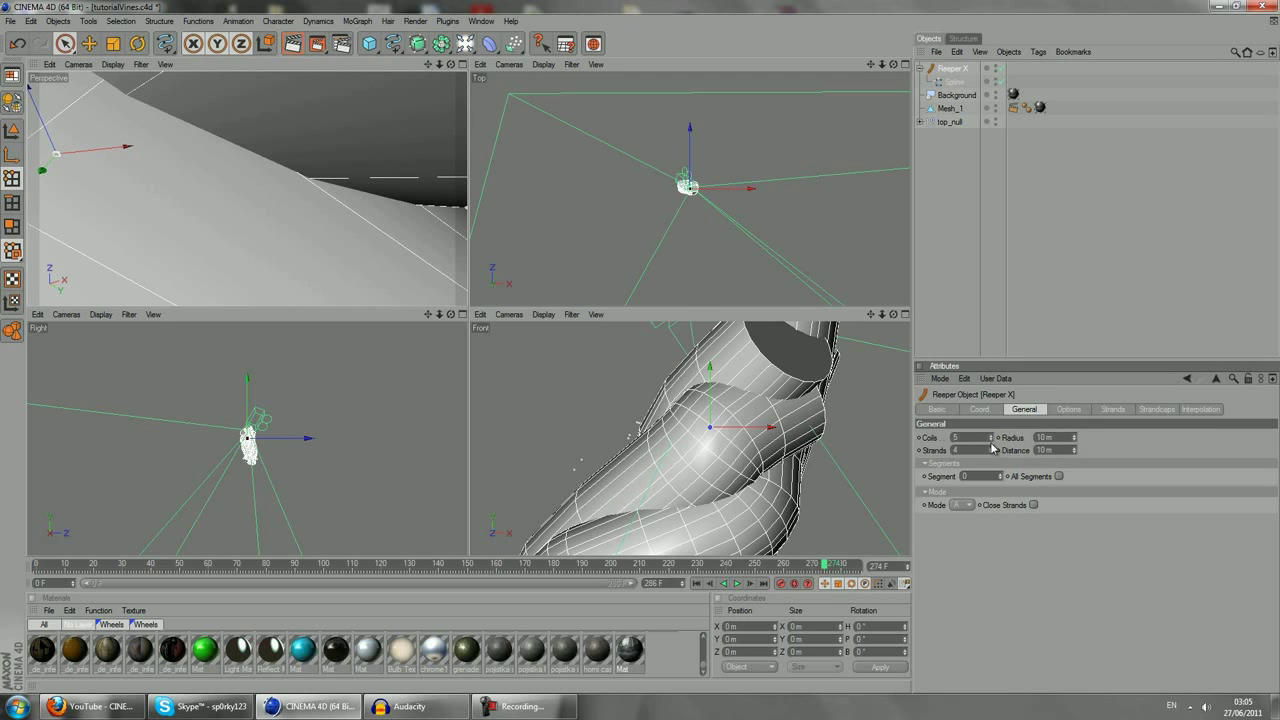
left_click_drag(993, 442, 993, 440)
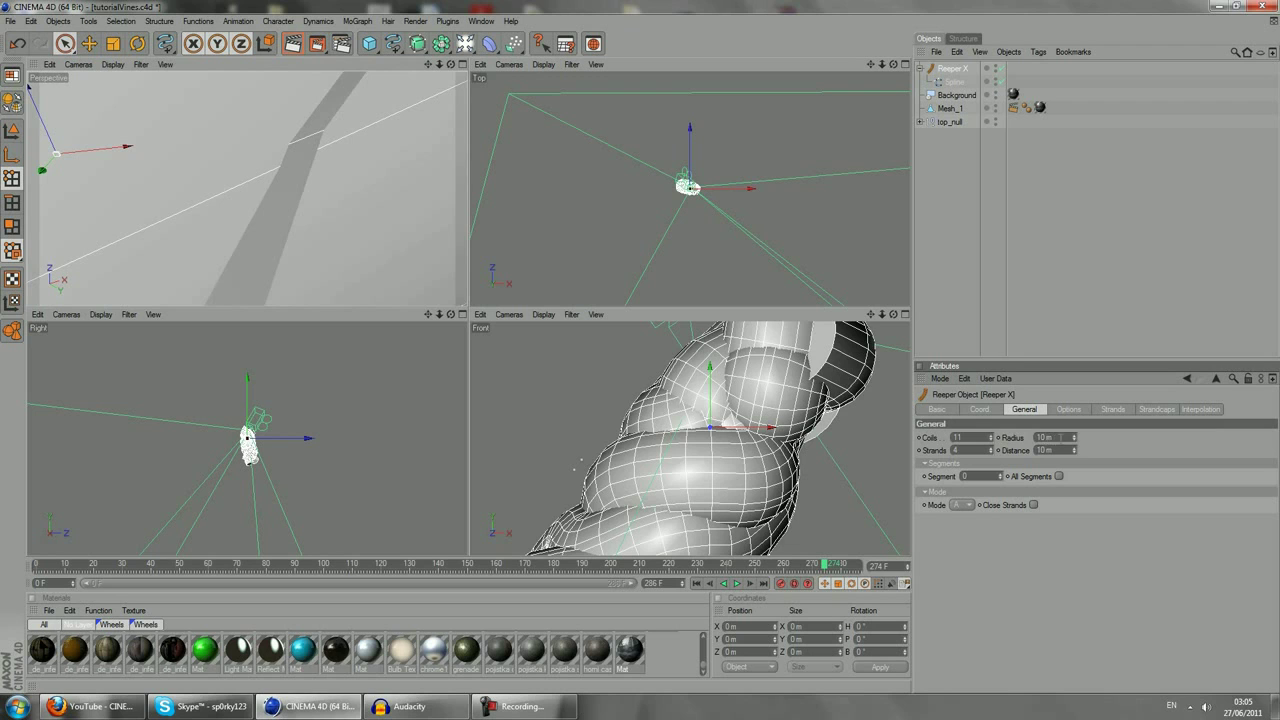
Thin the Reeper X strands by cutting the radius down to 0.1 m.
left_click_drag(1075, 442, 1077, 443)
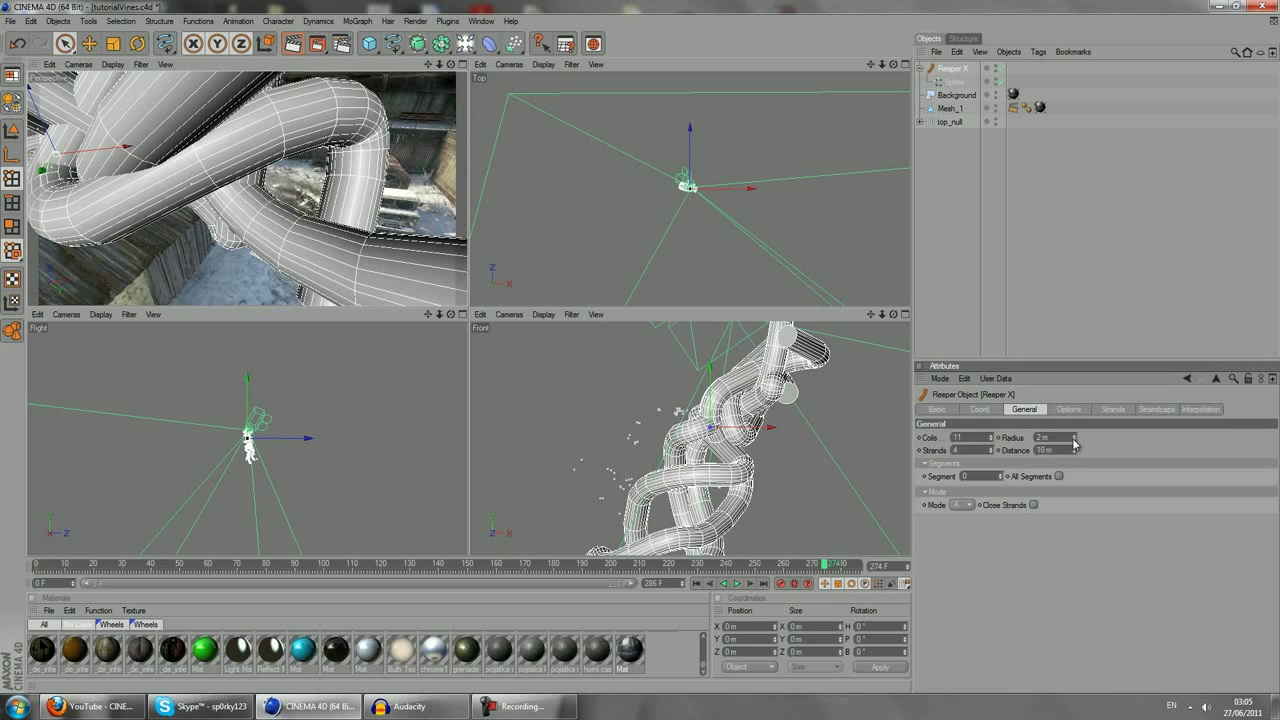
left_click(1074, 443)
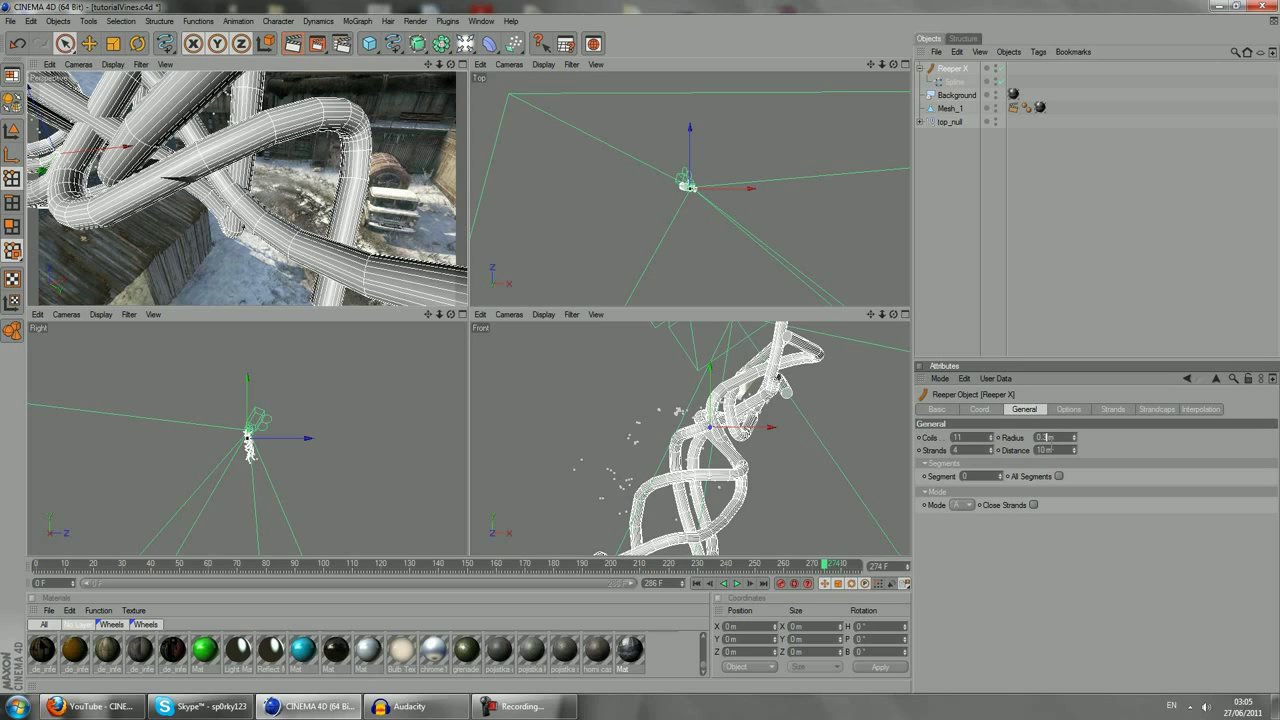
key("Return")
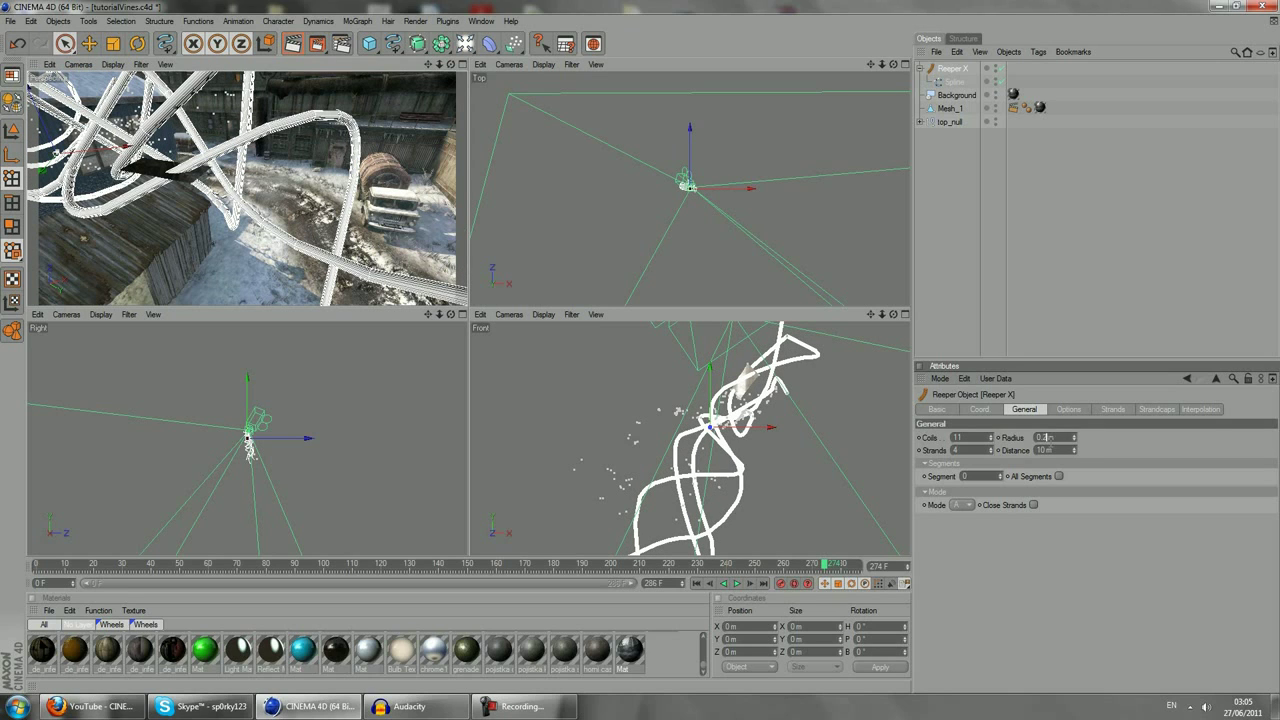
key("Return")
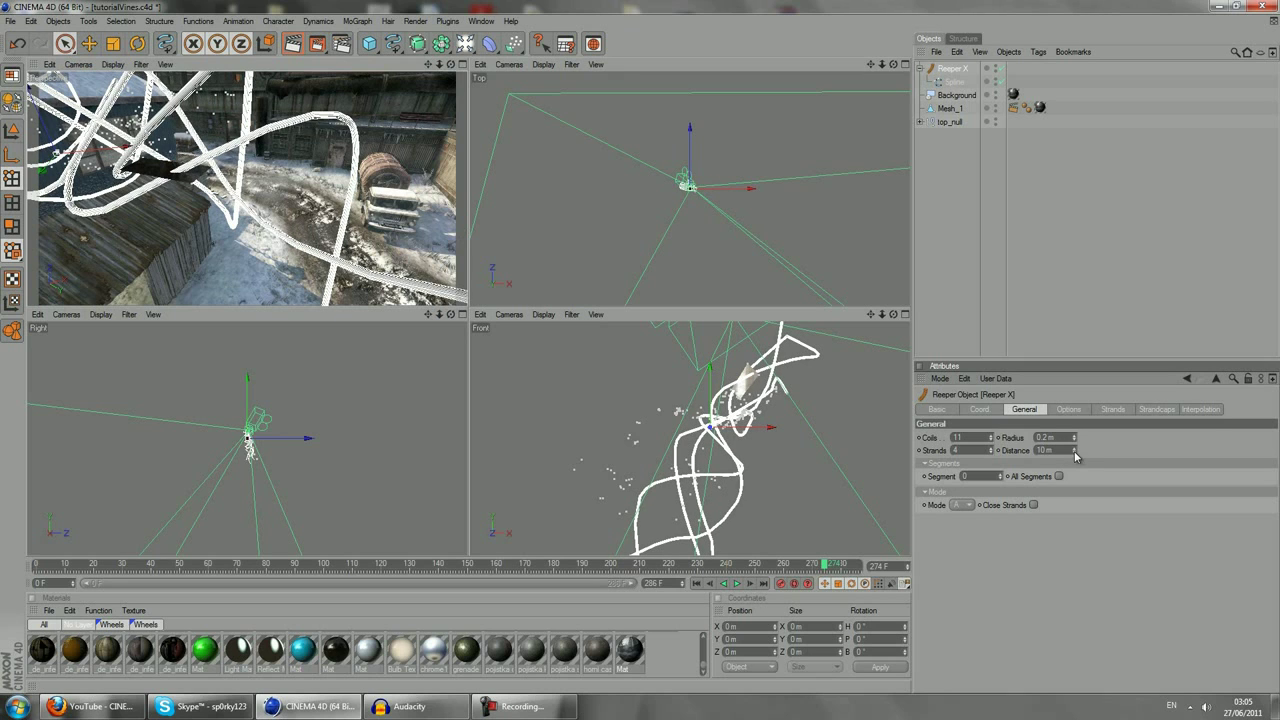
Set the strand distance to 0.5 m and return the shot to around frame 128.
left_click_drag(1075, 452, 1076, 455)
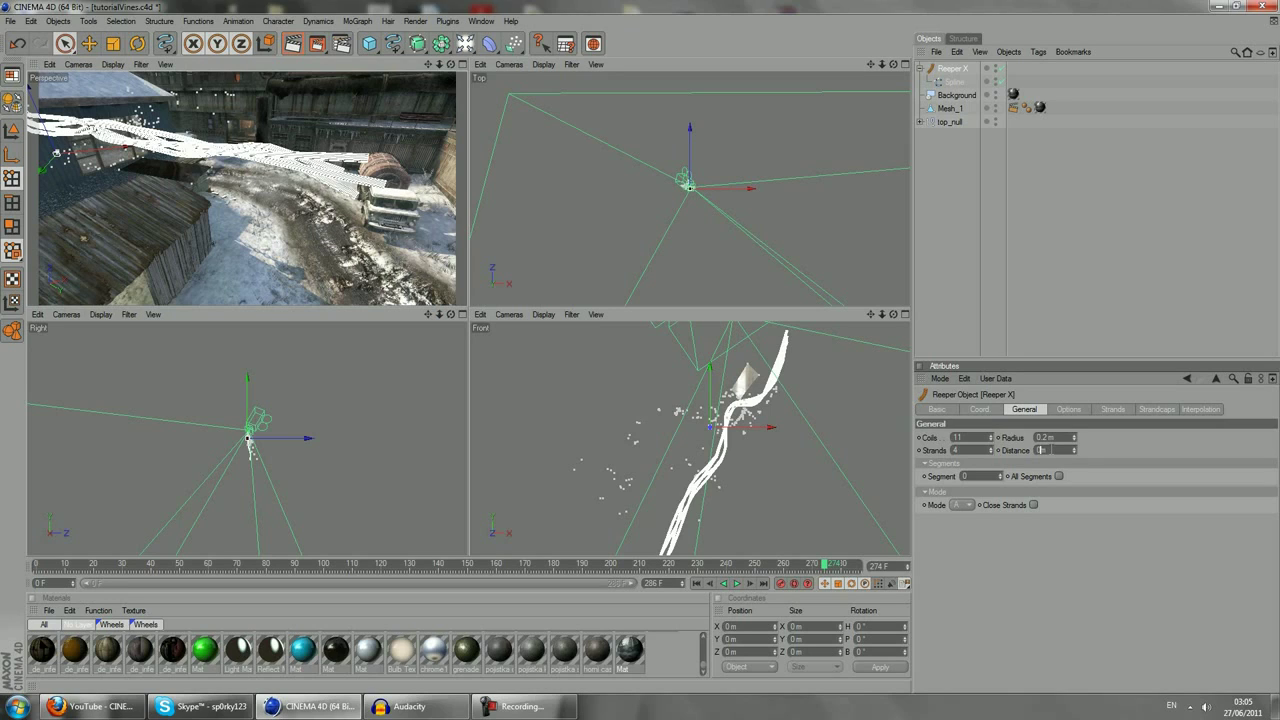
type(".5")
key("Return")
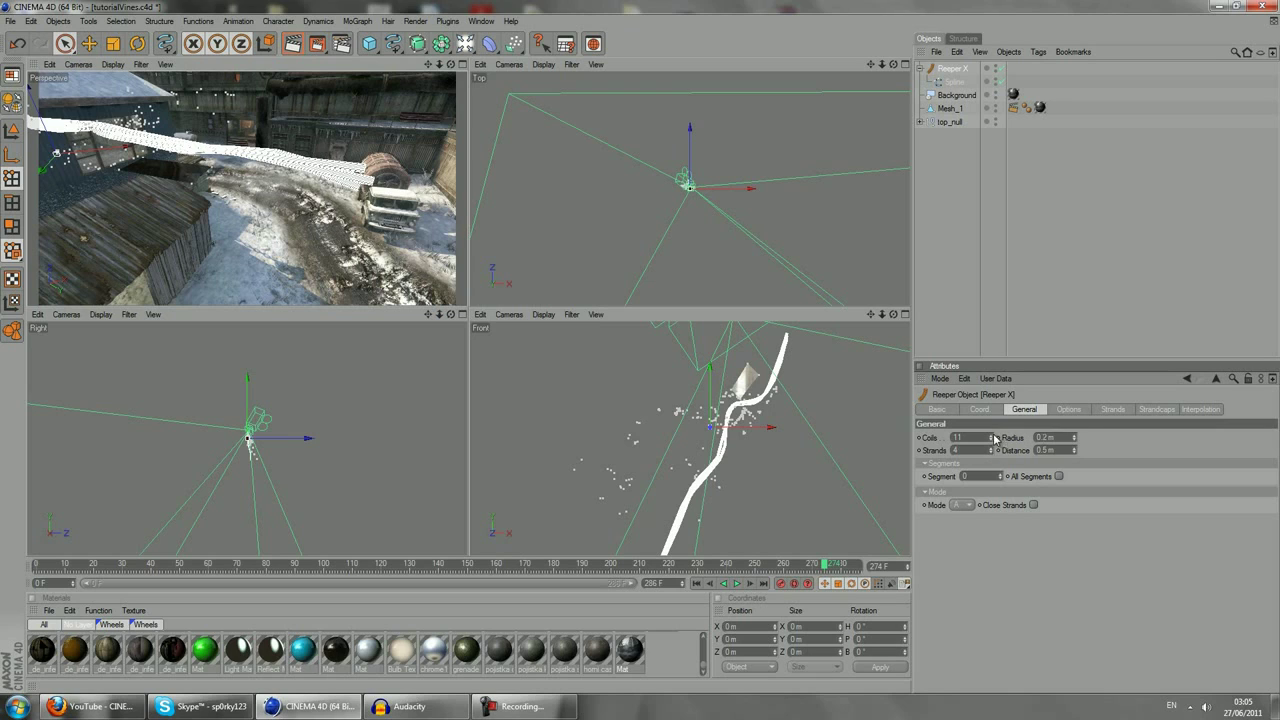
left_click_drag(1074, 440, 1074, 440)
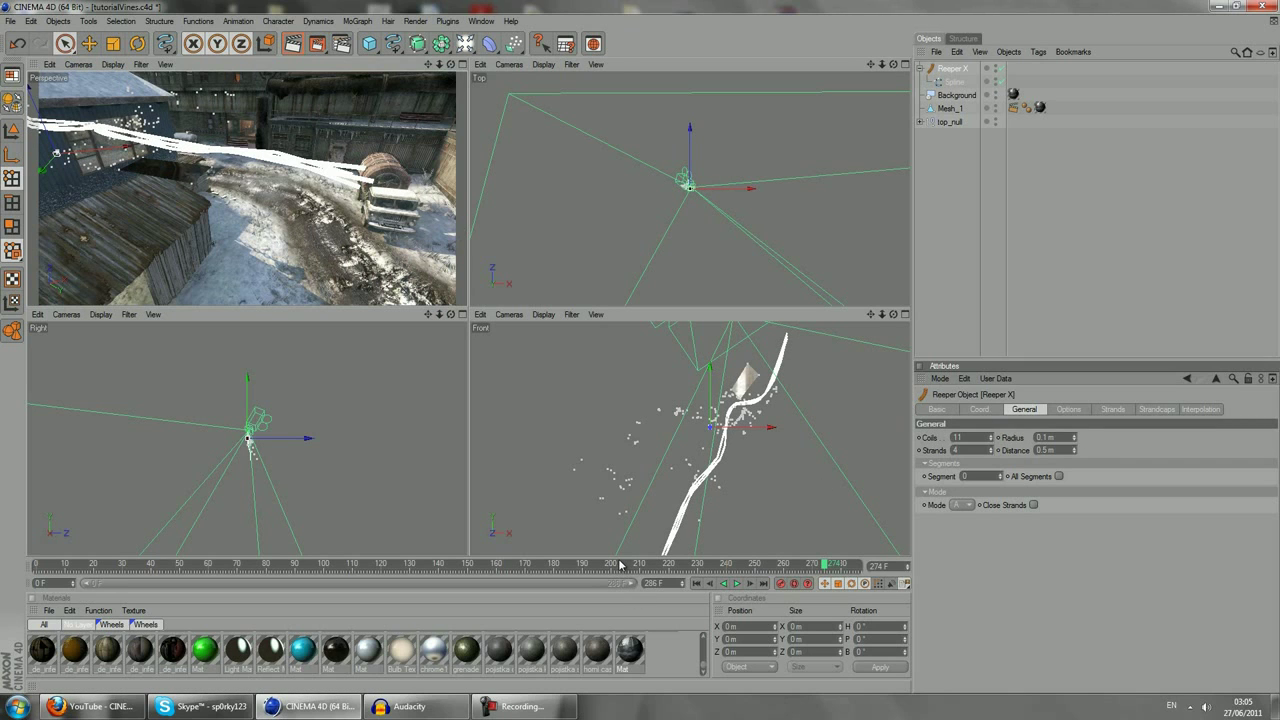
left_click_drag(620, 567, 405, 567)
Preview-render the vines, raise coils to 20 with 0.8 m distance, and scrub to frame 212.
left_click(292, 43)
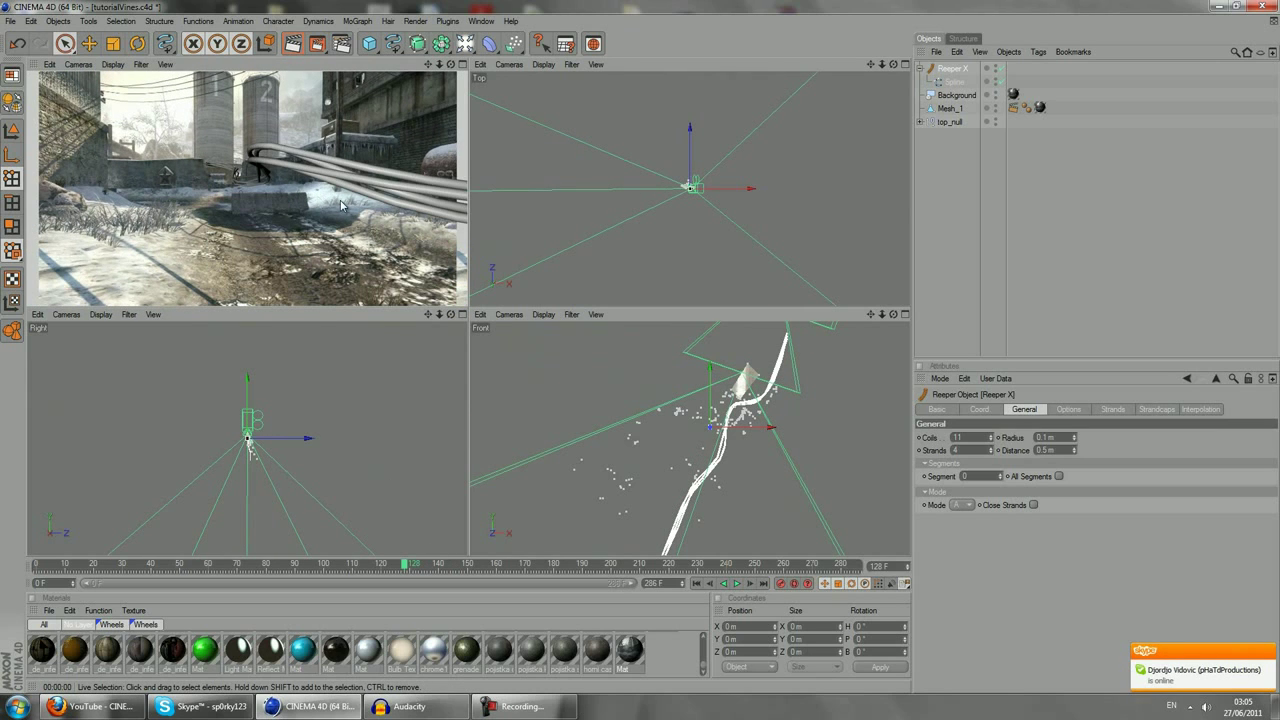
left_click_drag(993, 440, 993, 453)
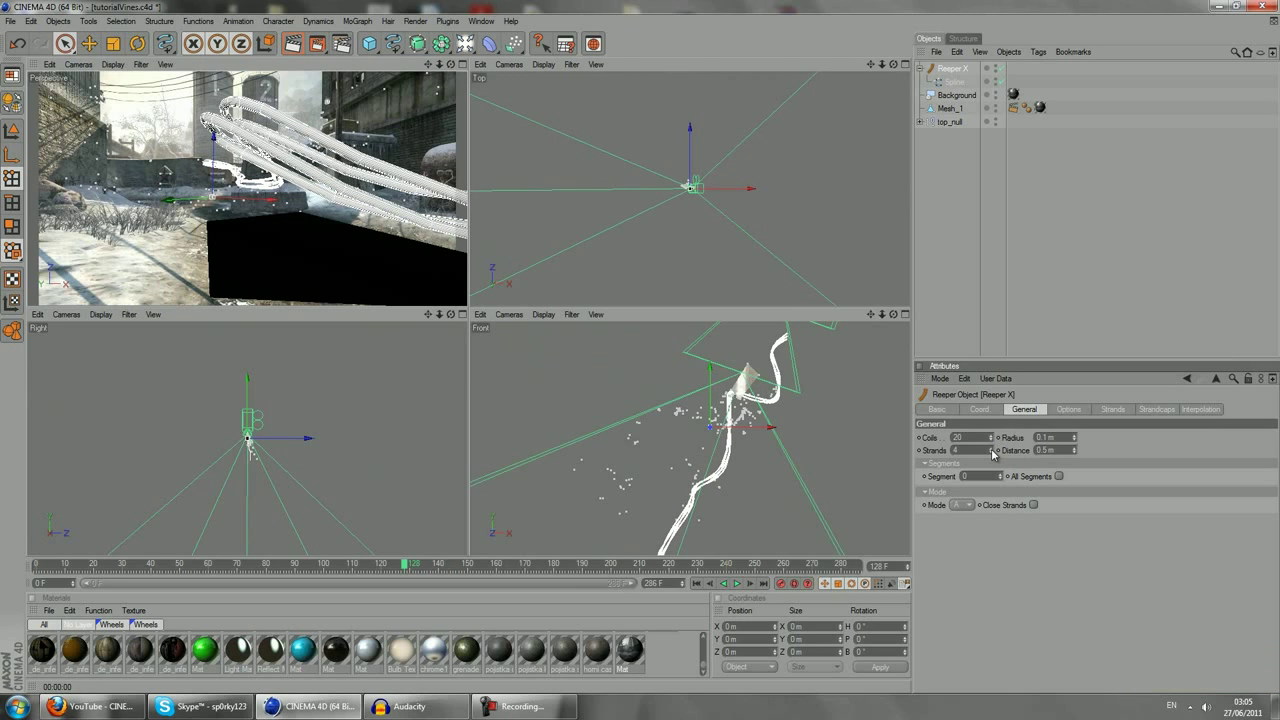
left_click_drag(1076, 453, 1077, 453)
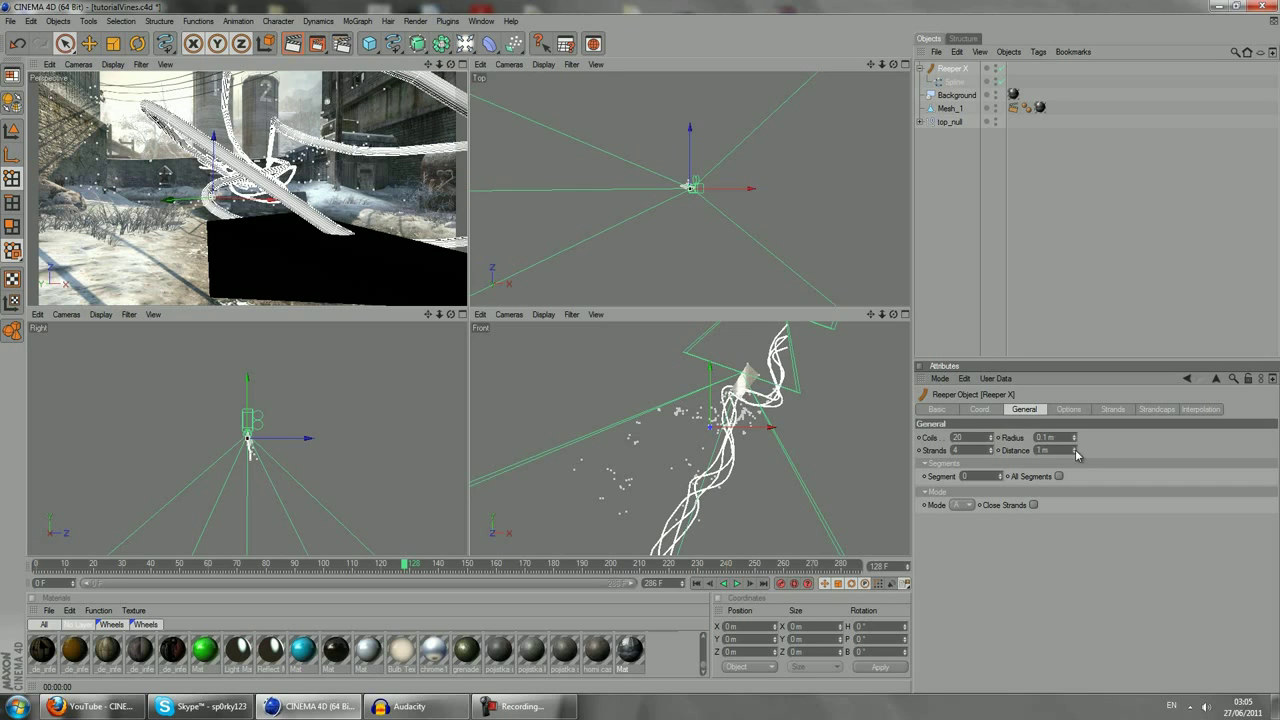
left_click_drag(1077, 455, 1077, 455)
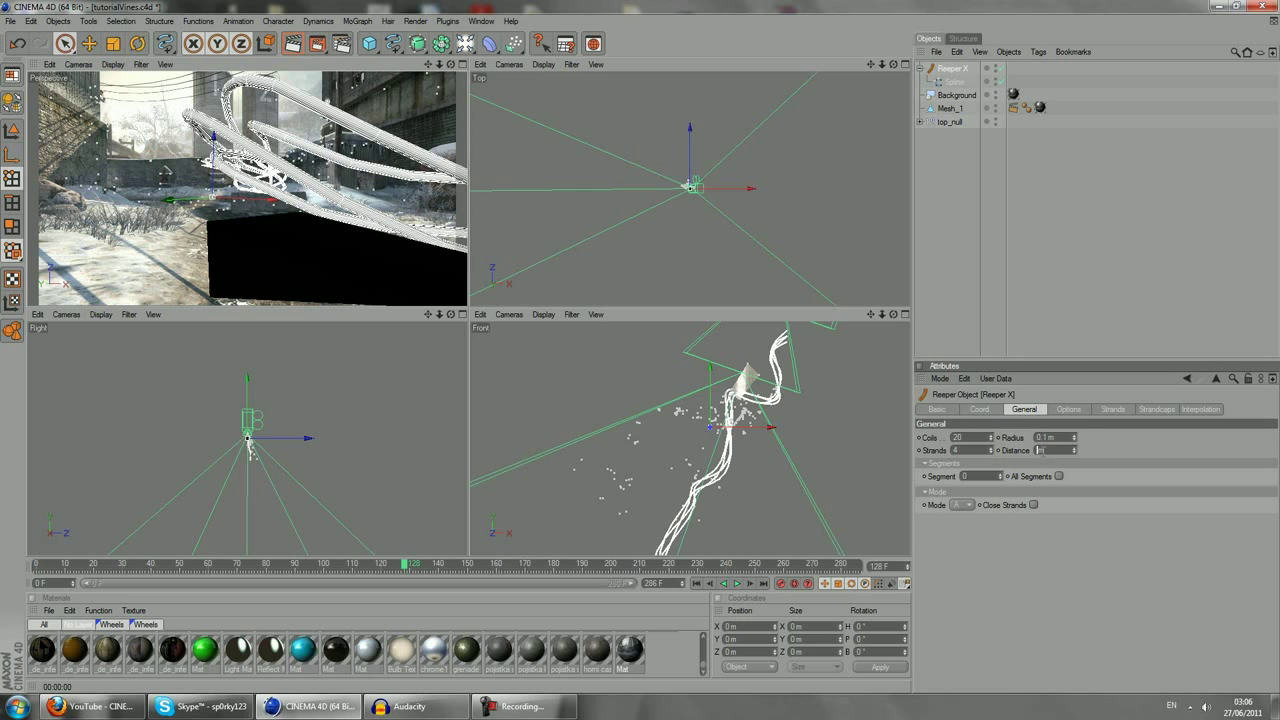
type("0.")
key("Return")
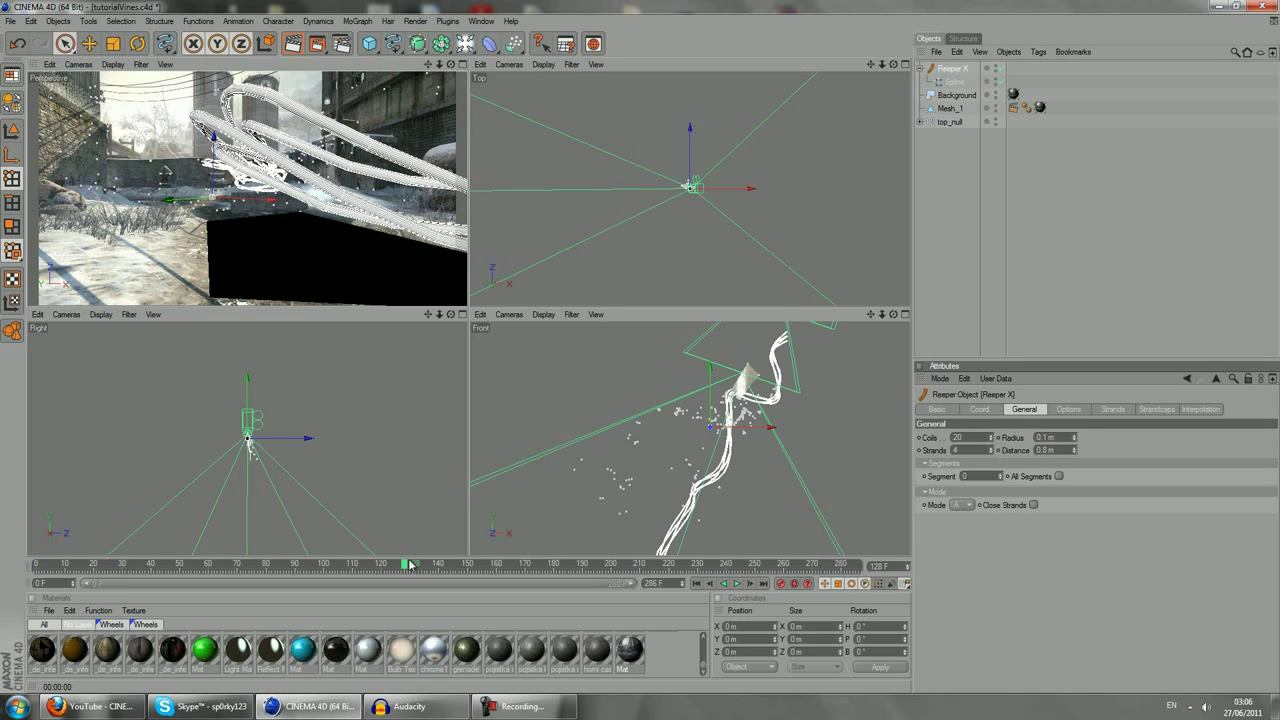
left_click_drag(420, 565, 643, 567)
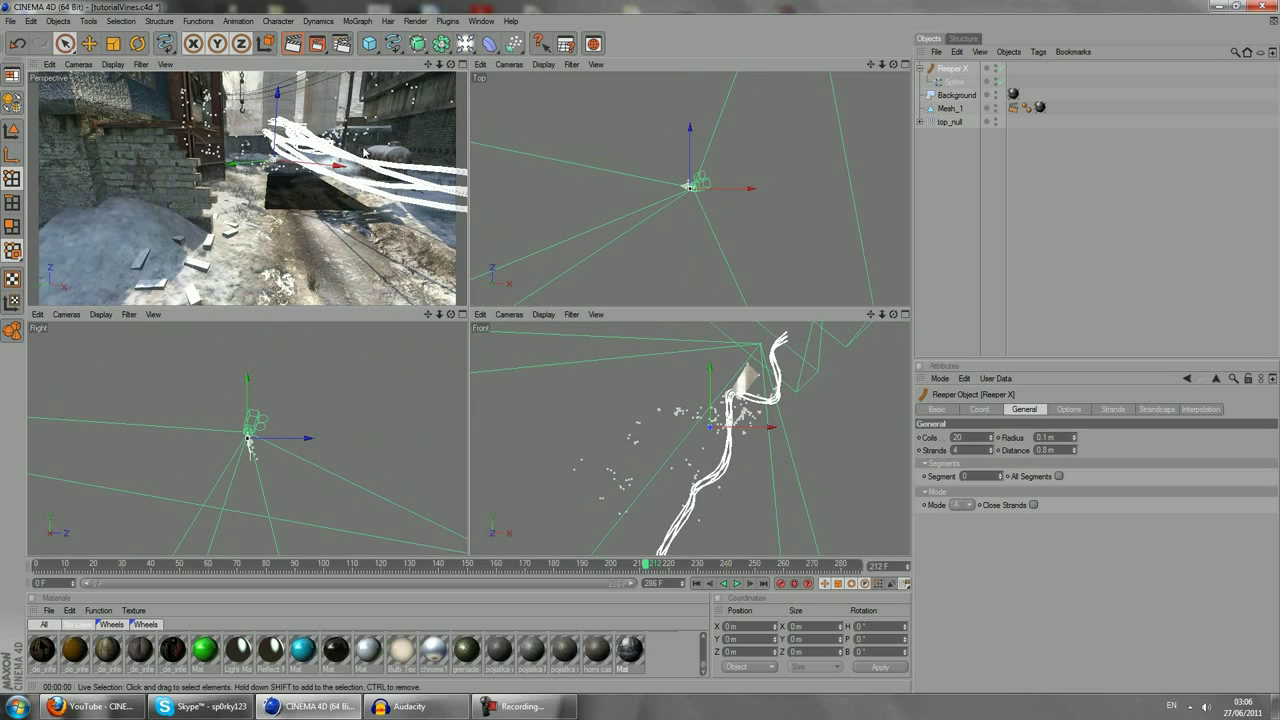
Undo the spline's last move, returning it to Z 5.275 m, and scrub the timeline to check the vines.
left_click(955, 81)
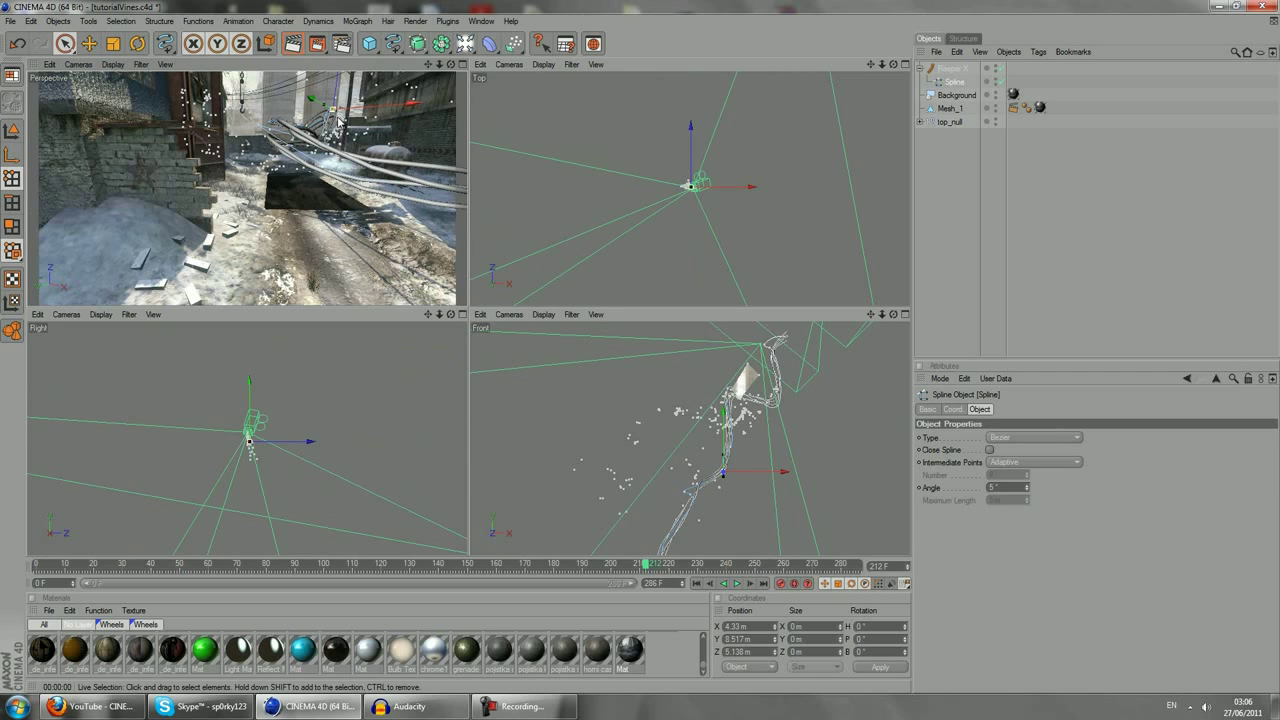
key("ctrl+z")
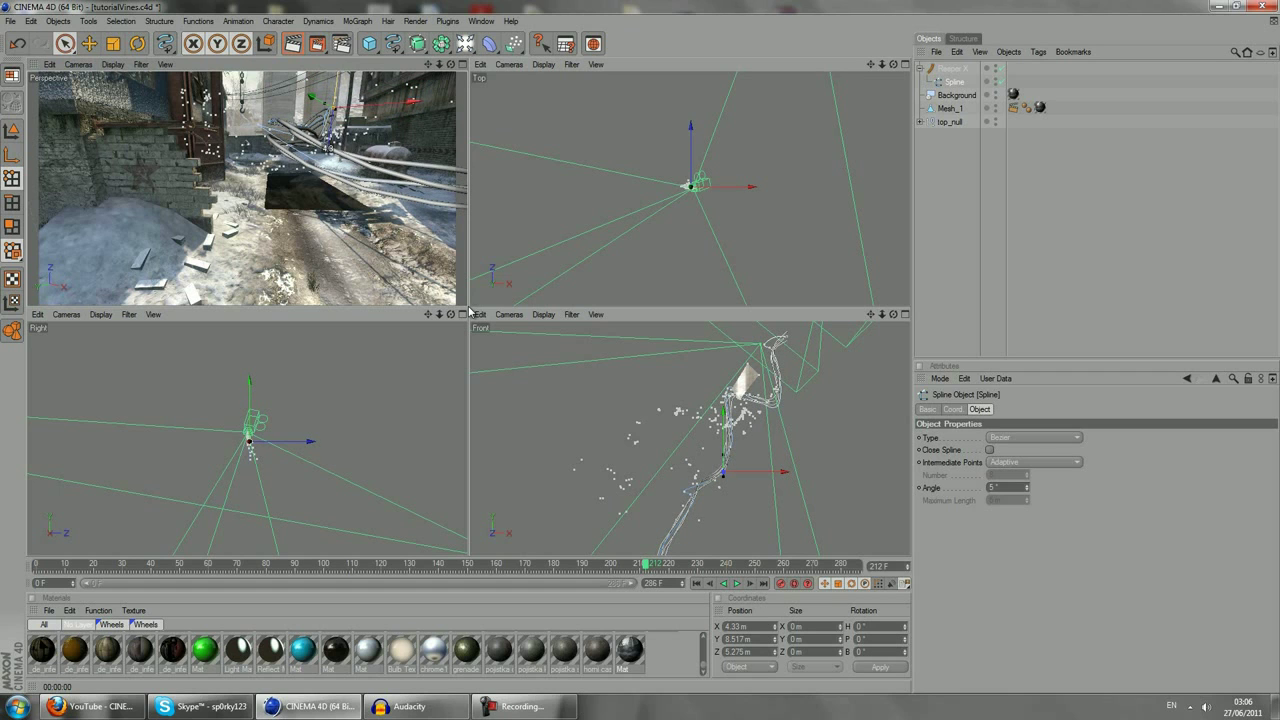
left_click_drag(655, 568, 764, 574)
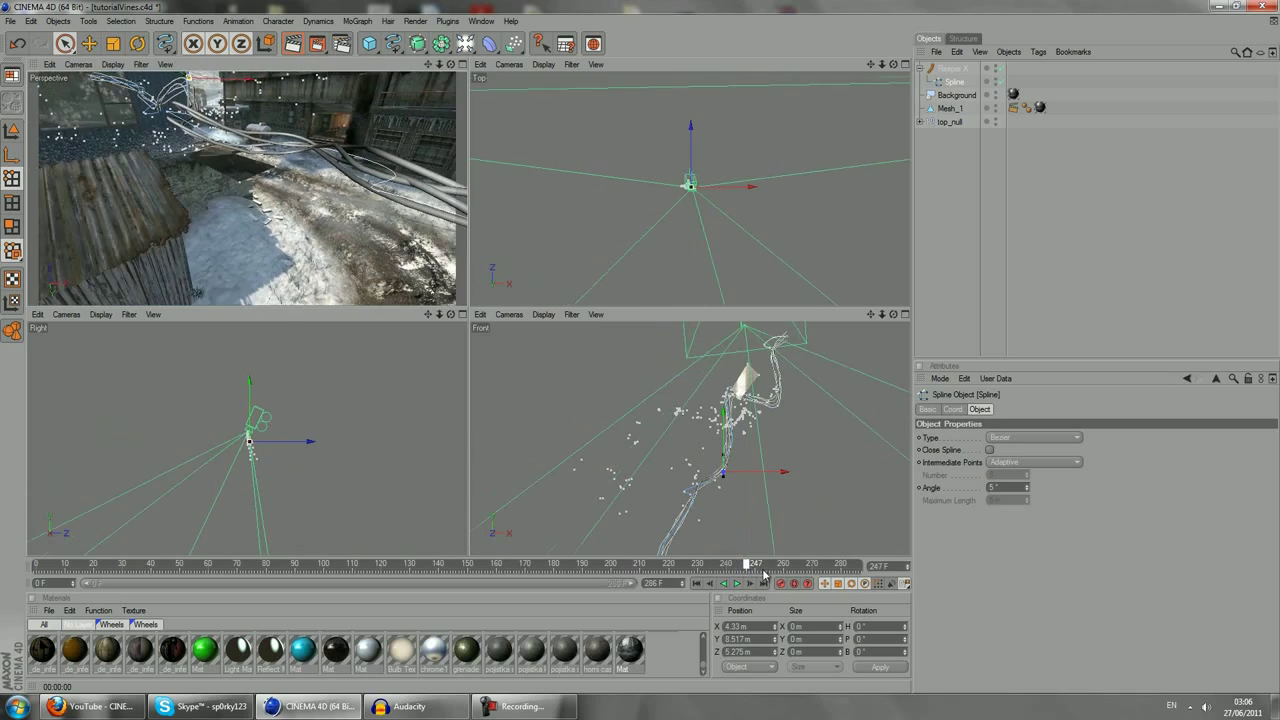
left_click(766, 587)
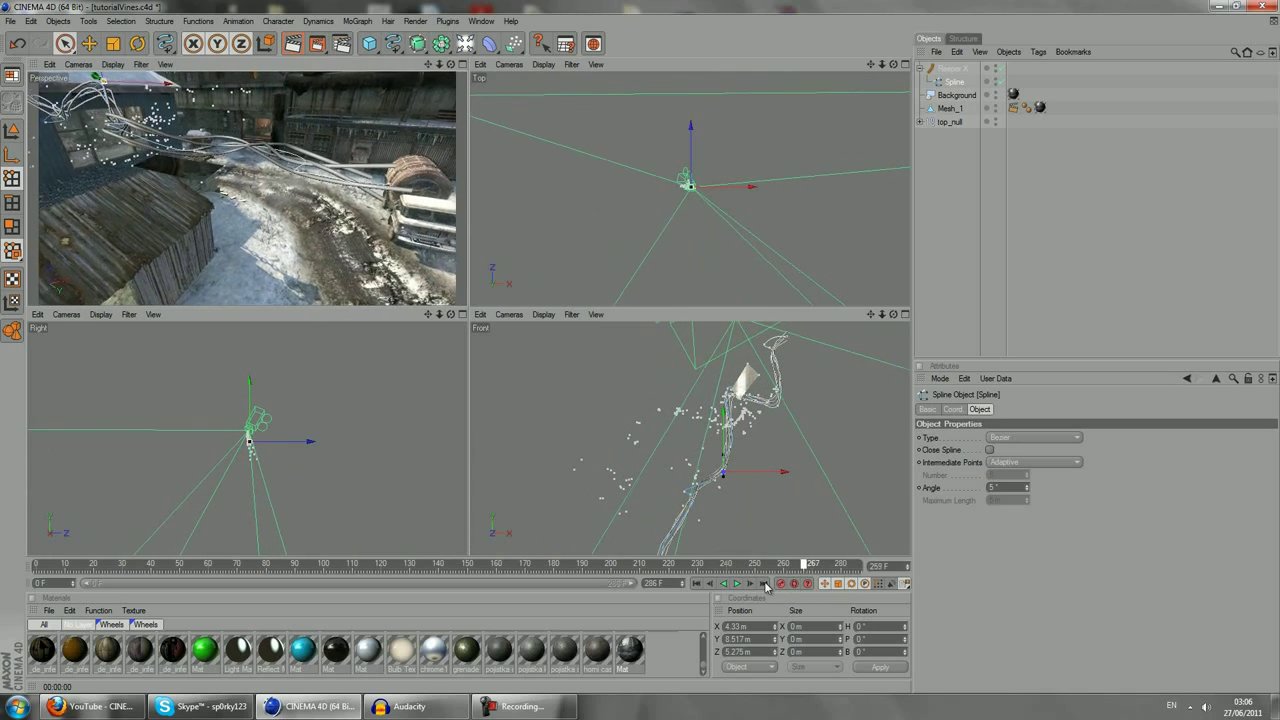
left_click_drag(762, 564, 250, 547)
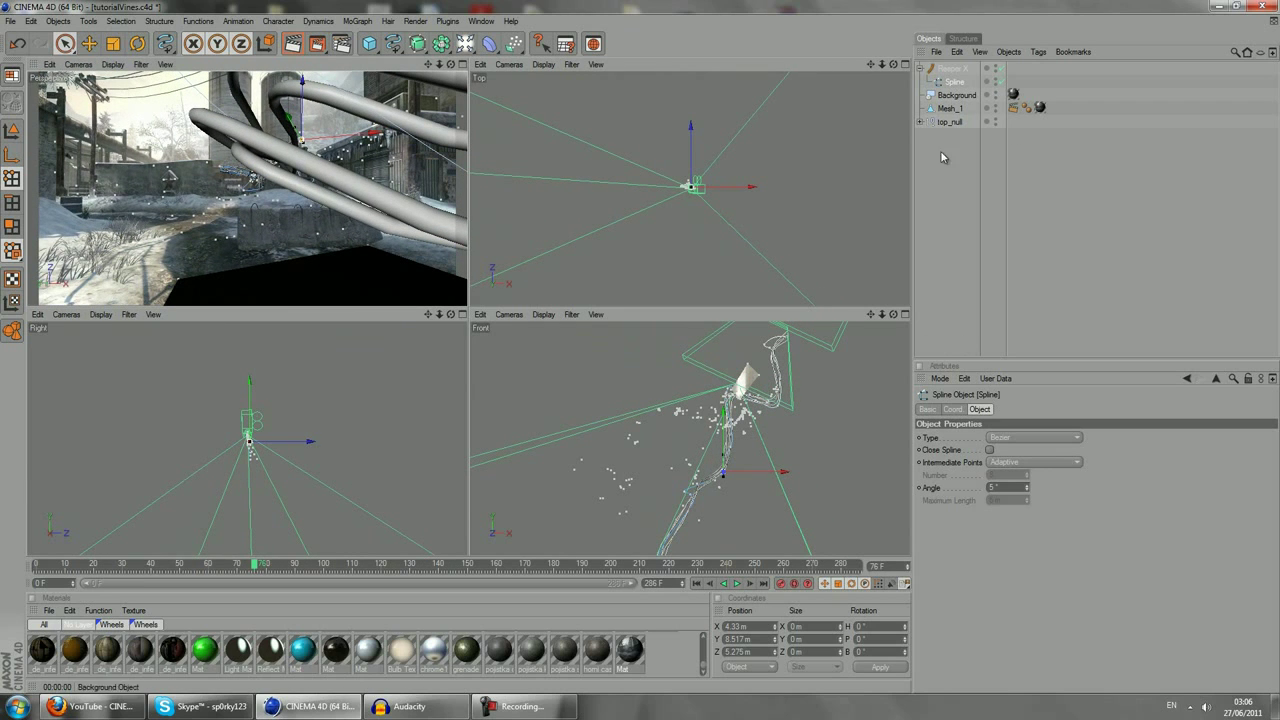
Keyframe Reeper X Rotation at 0% on frame 0 and 100% on the last frame, then preview the twirl.
left_click(950, 68)
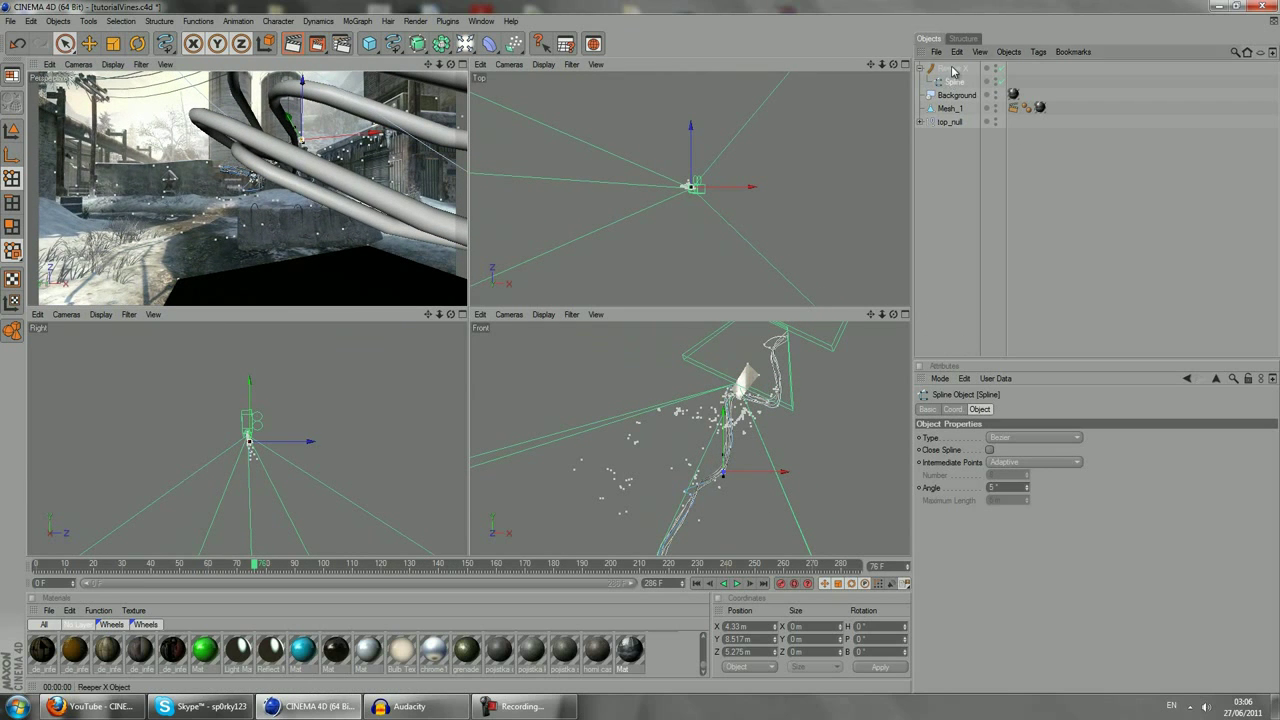
left_click(1068, 409)
left_click(1112, 409)
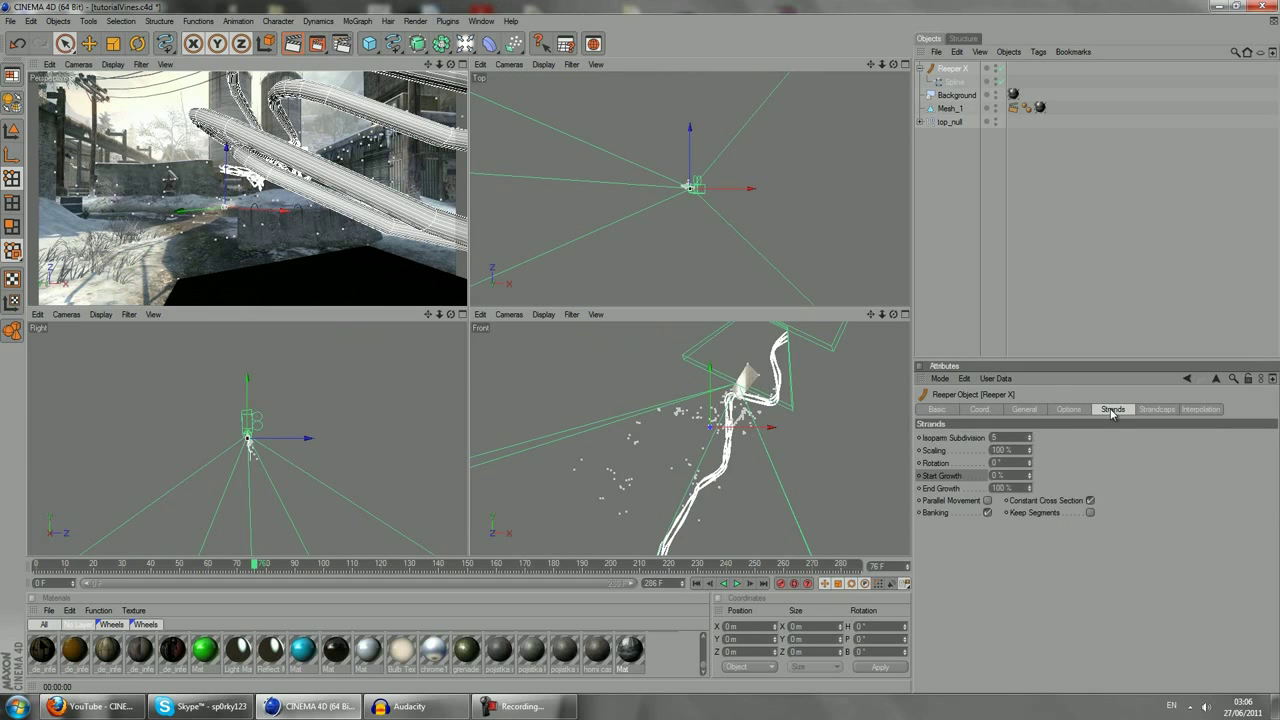
left_click(1068, 409)
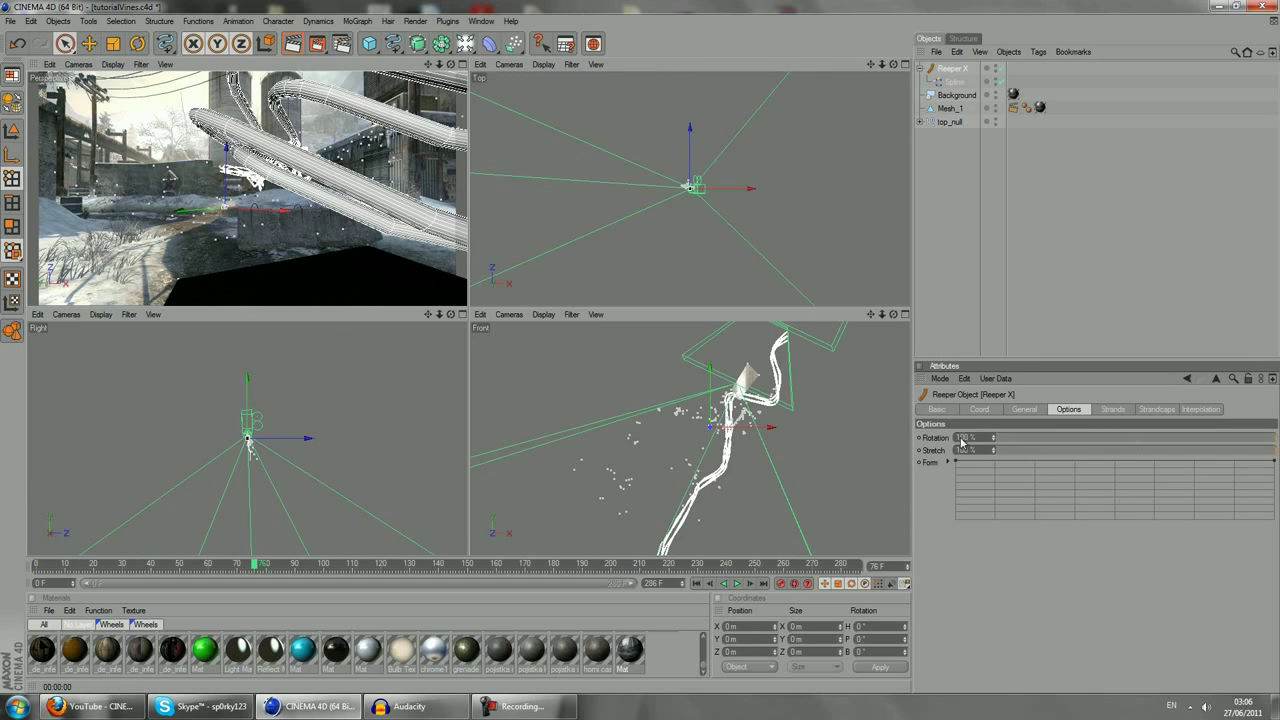
key("shift+f")
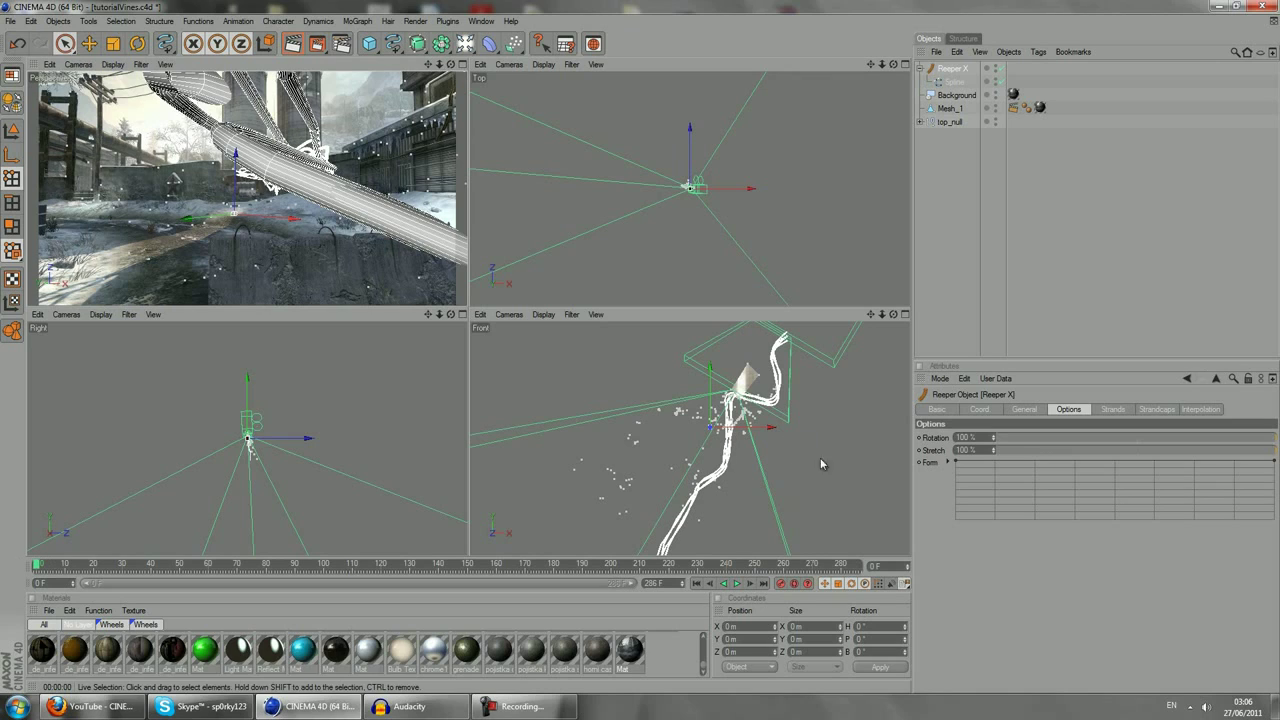
left_click_drag(928, 438, 926, 445)
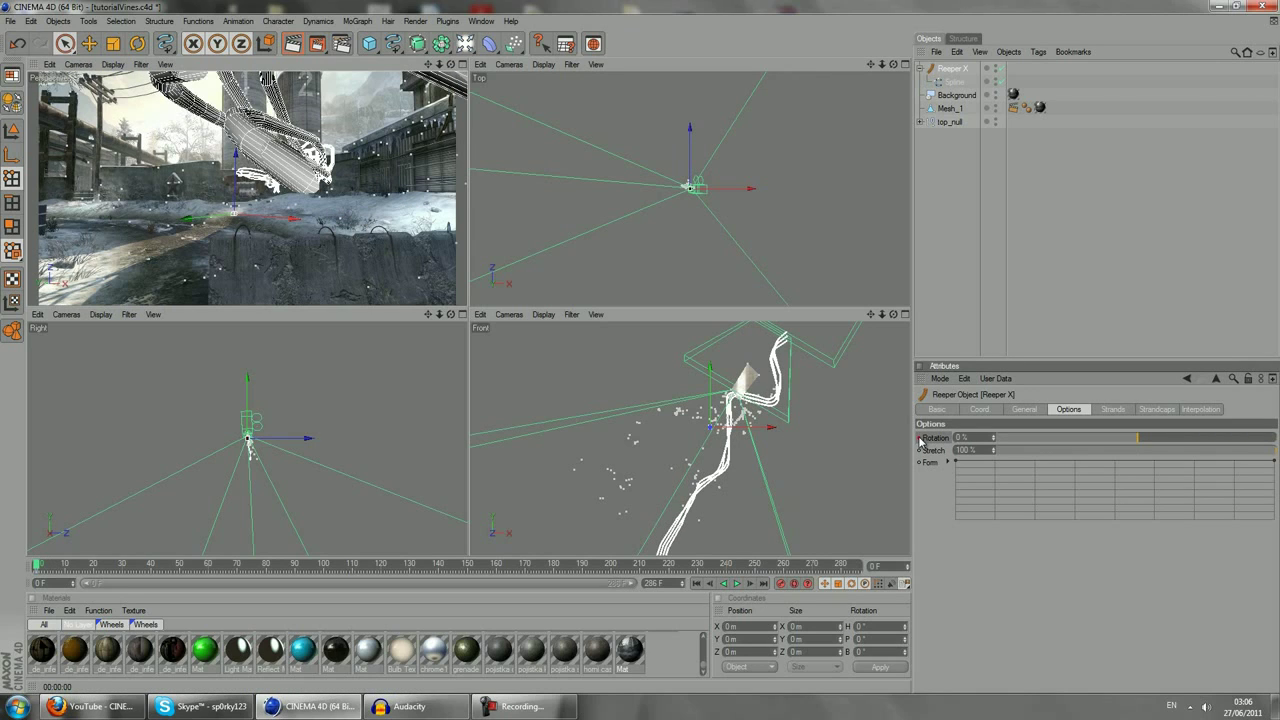
left_click_drag(40, 565, 918, 555)
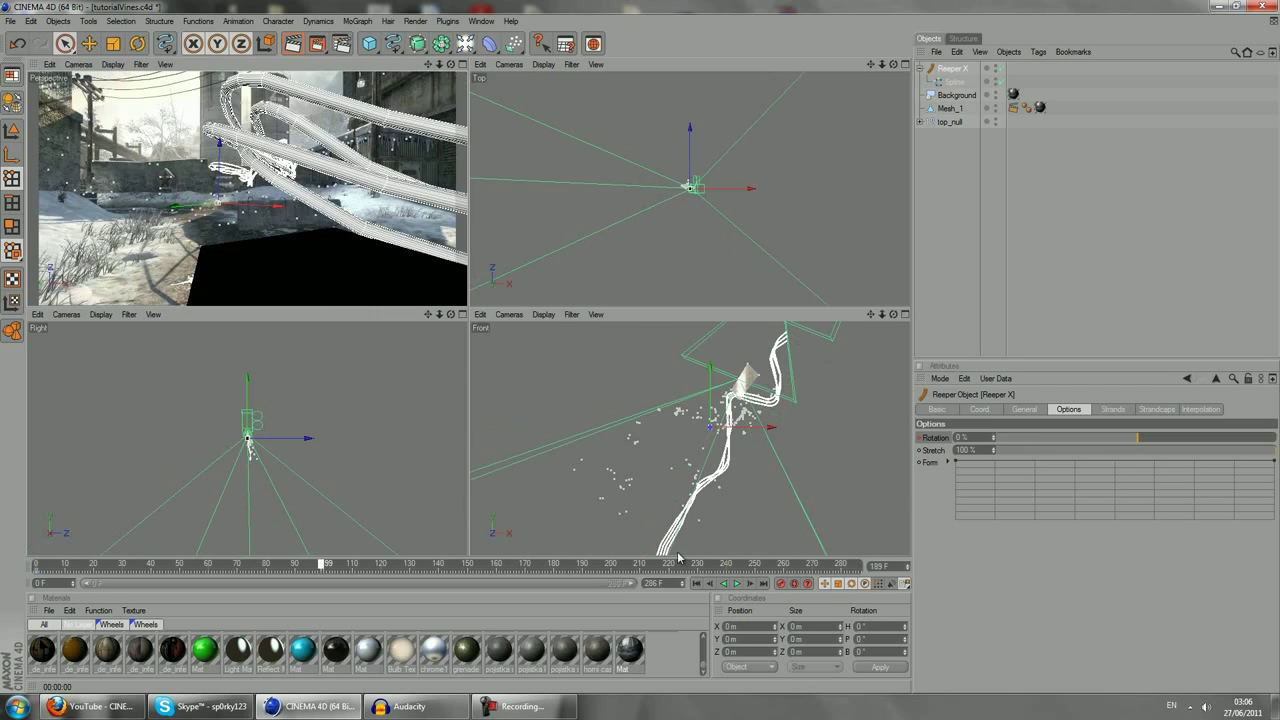
left_click(920, 438)
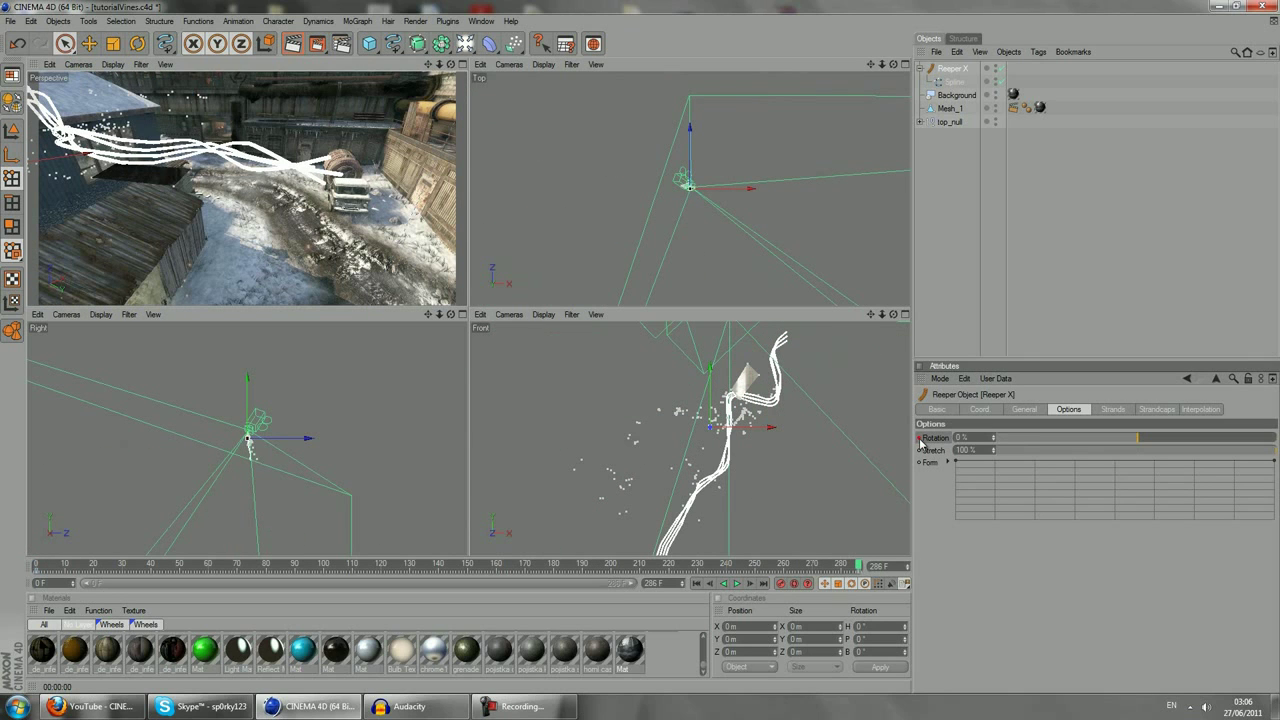
type("00")
key("Return")
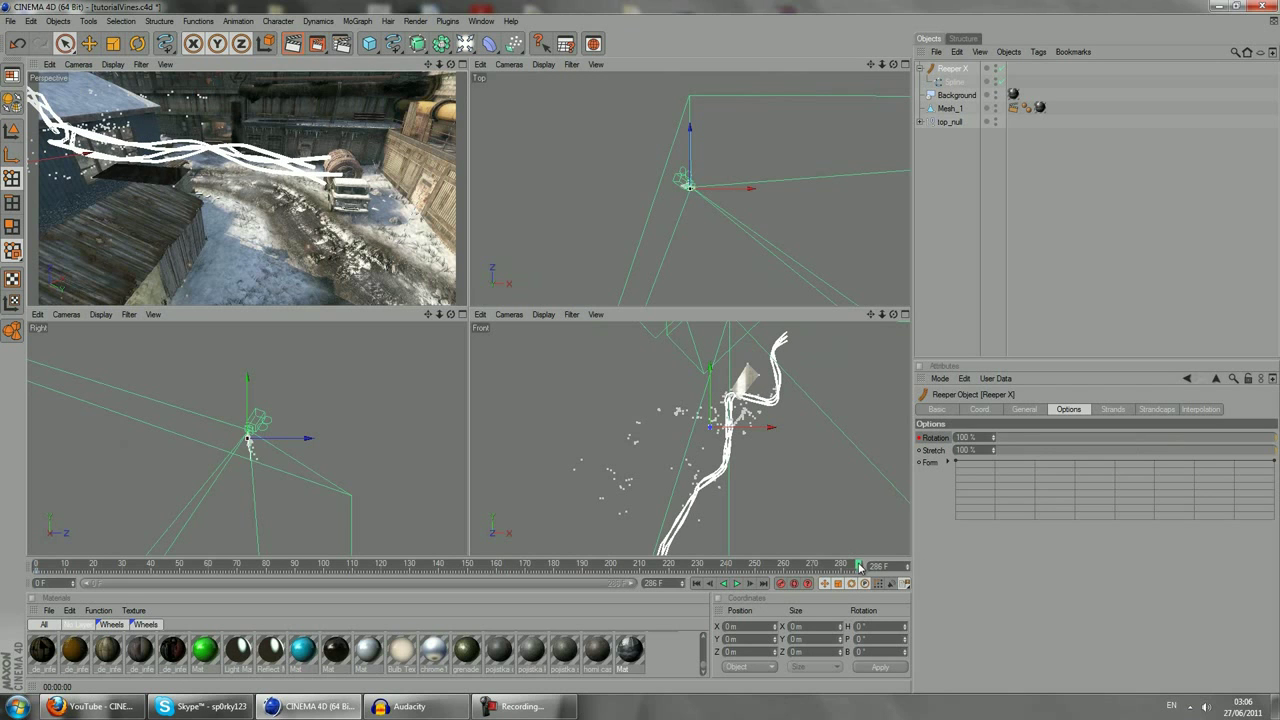
mouse_move(858, 566)
left_mouse_down()
mouse_move(425, 565)
mouse_move(357, 543)
mouse_move(110, 548)
left_mouse_up()
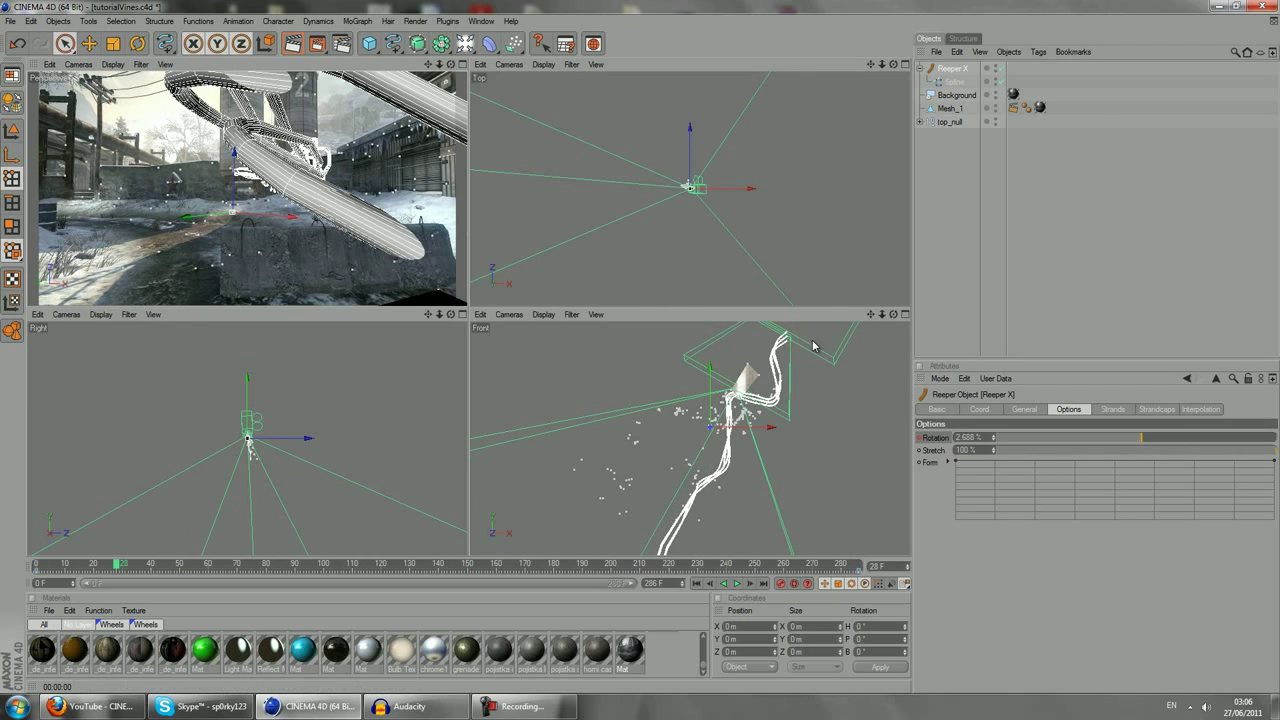
Raise Start Growth to about 96% and keyframe it at frame 0.
left_click(1029, 411)
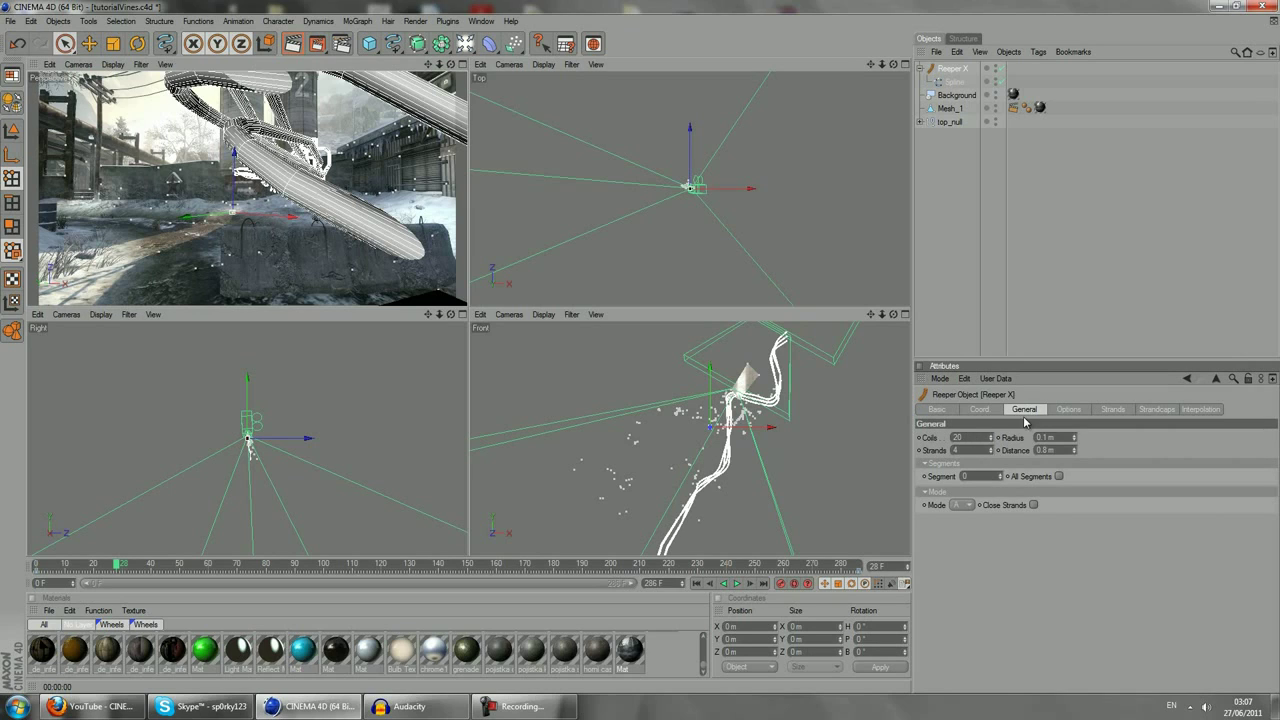
left_click(1114, 411)
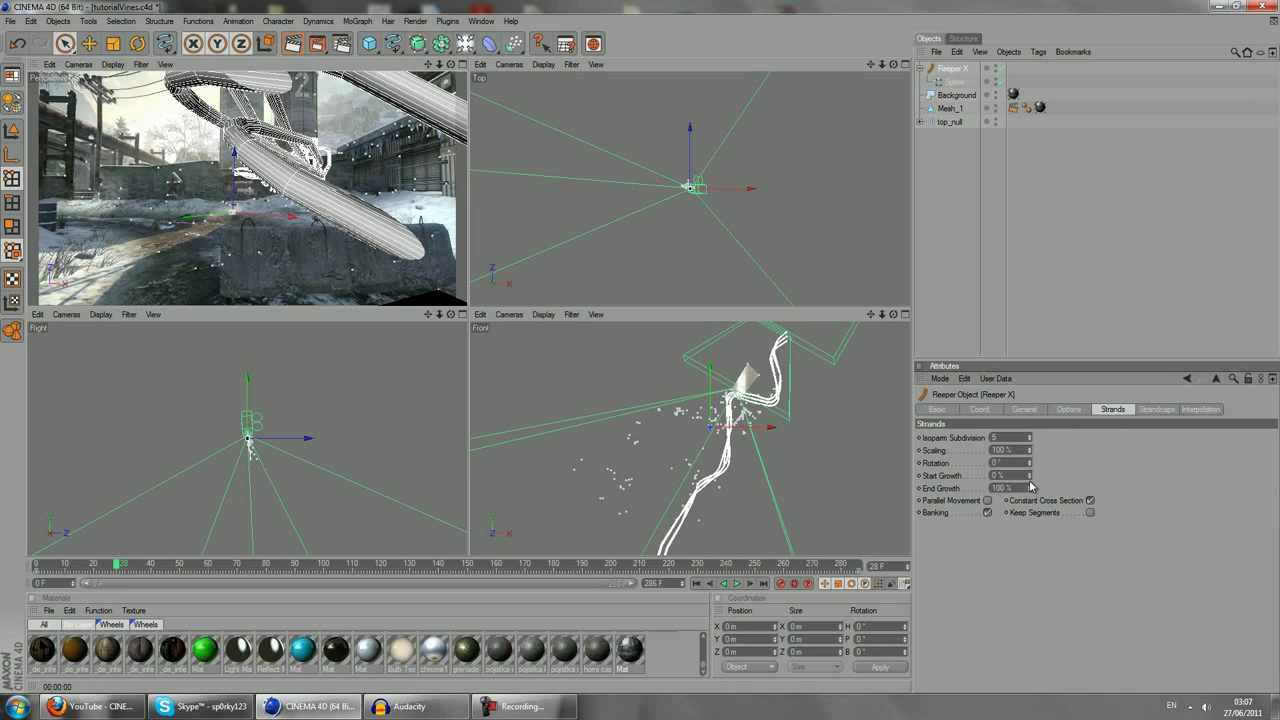
left_click_drag(1030, 476, 1030, 479)
left_click_drag(108, 569, 30, 570)
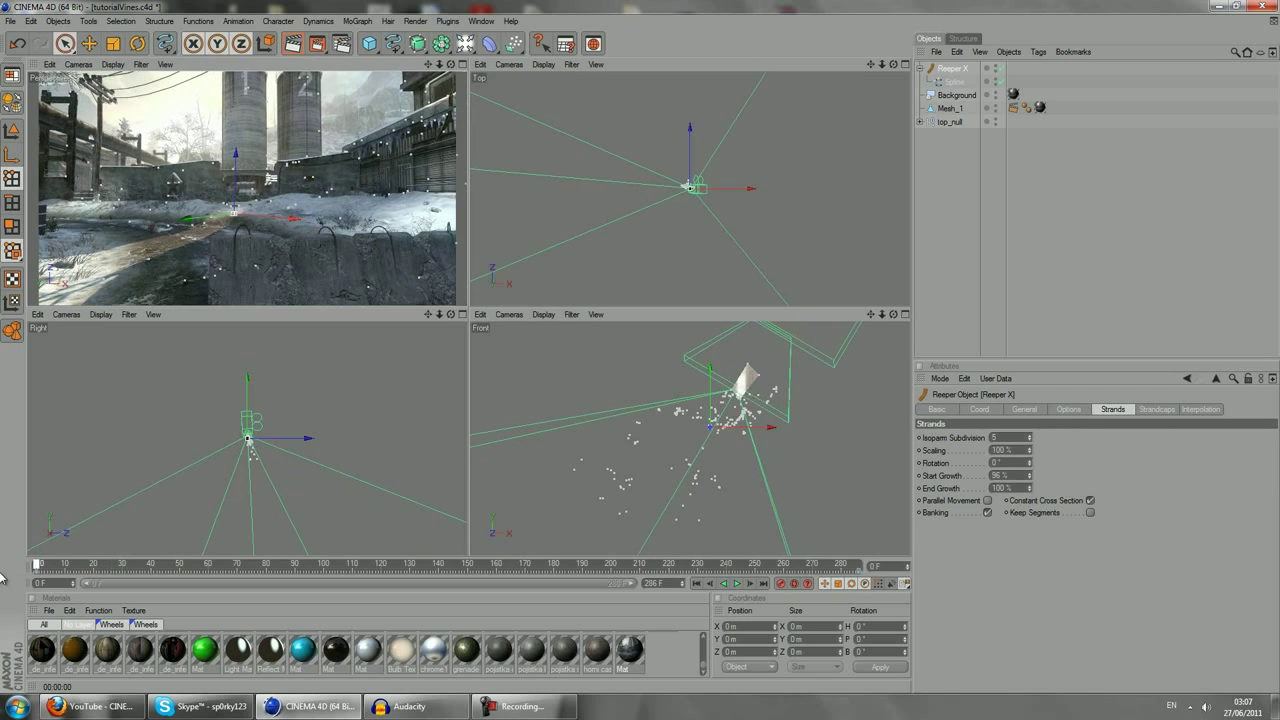
left_click(918, 475, "ctrl")
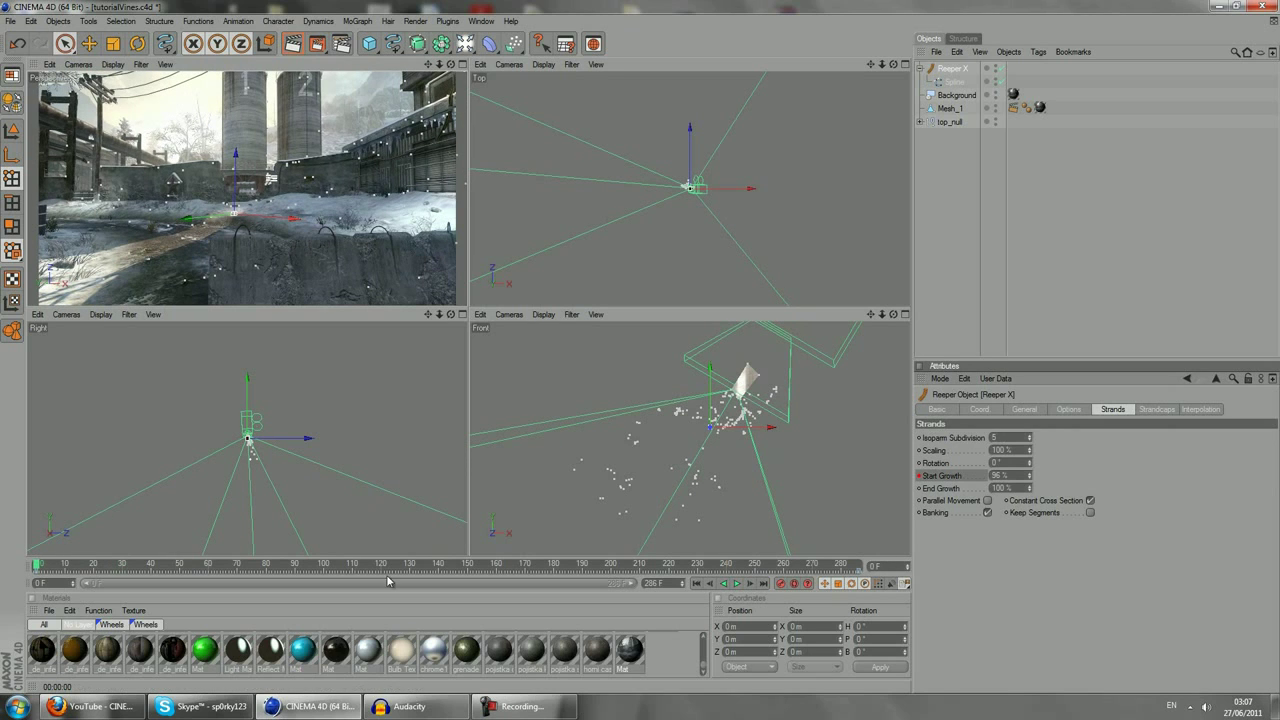
Key progressively lower Start Growth values at mid-shot frames, around frame 197.
mouse_move(37, 569)
left_mouse_down()
mouse_move(309, 578)
mouse_move(295, 575)
left_mouse_up()
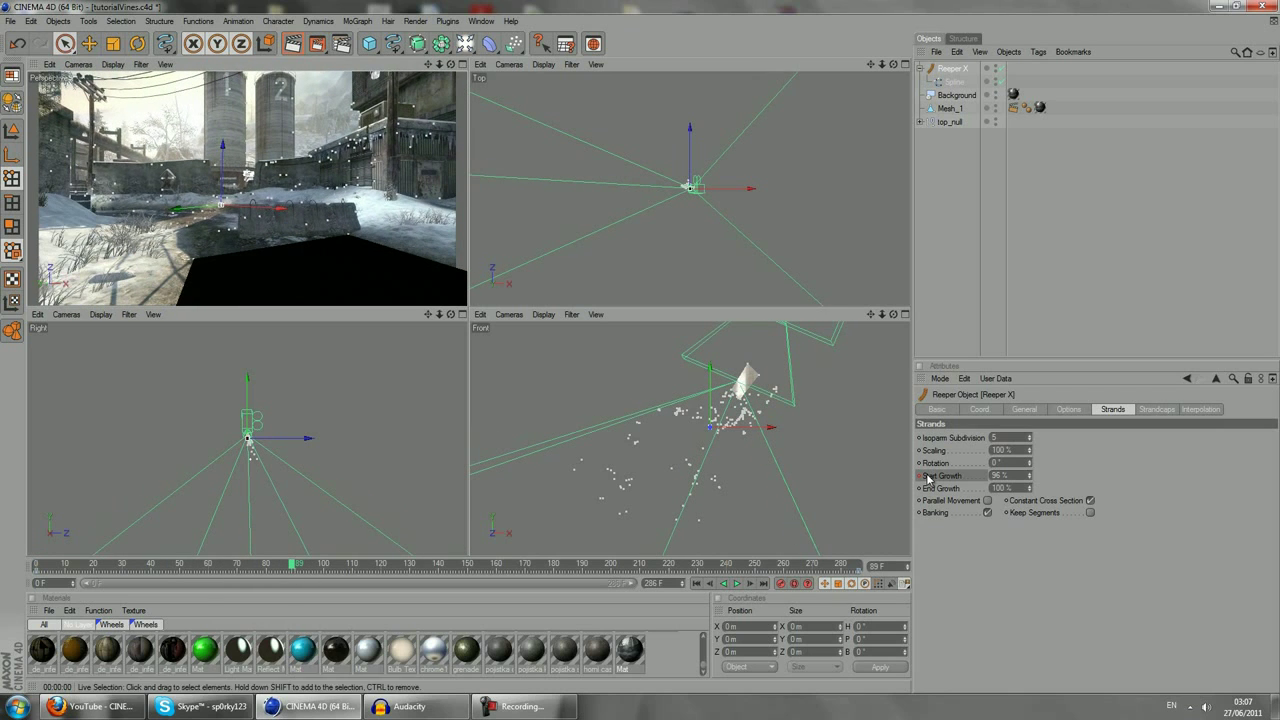
left_click(1030, 479)
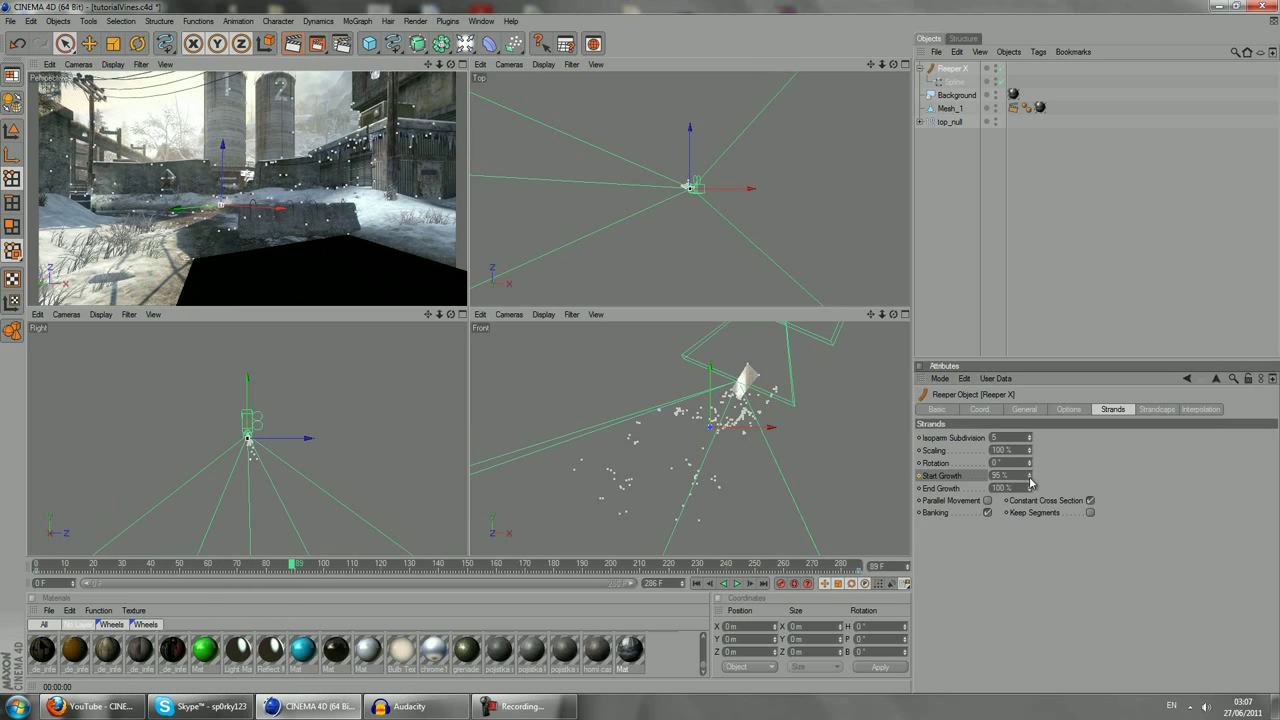
left_click_drag(1030, 484, 1030, 484)
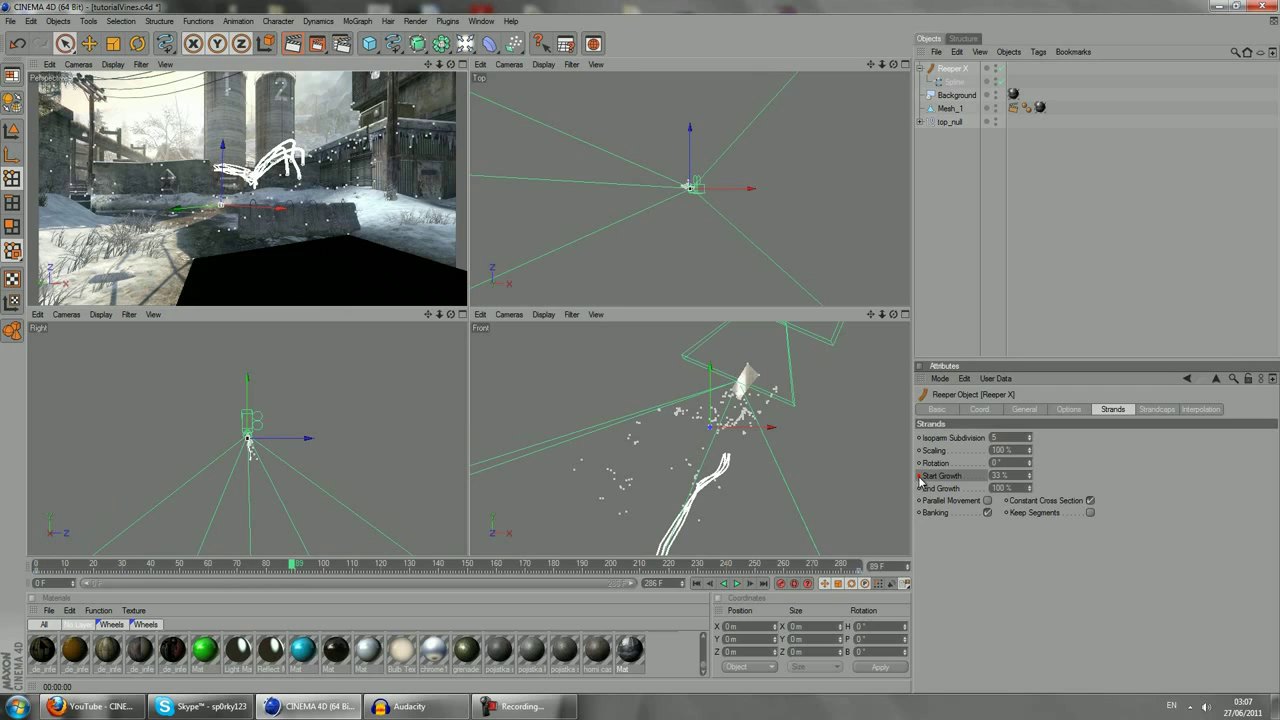
left_click_drag(291, 566, 607, 596)
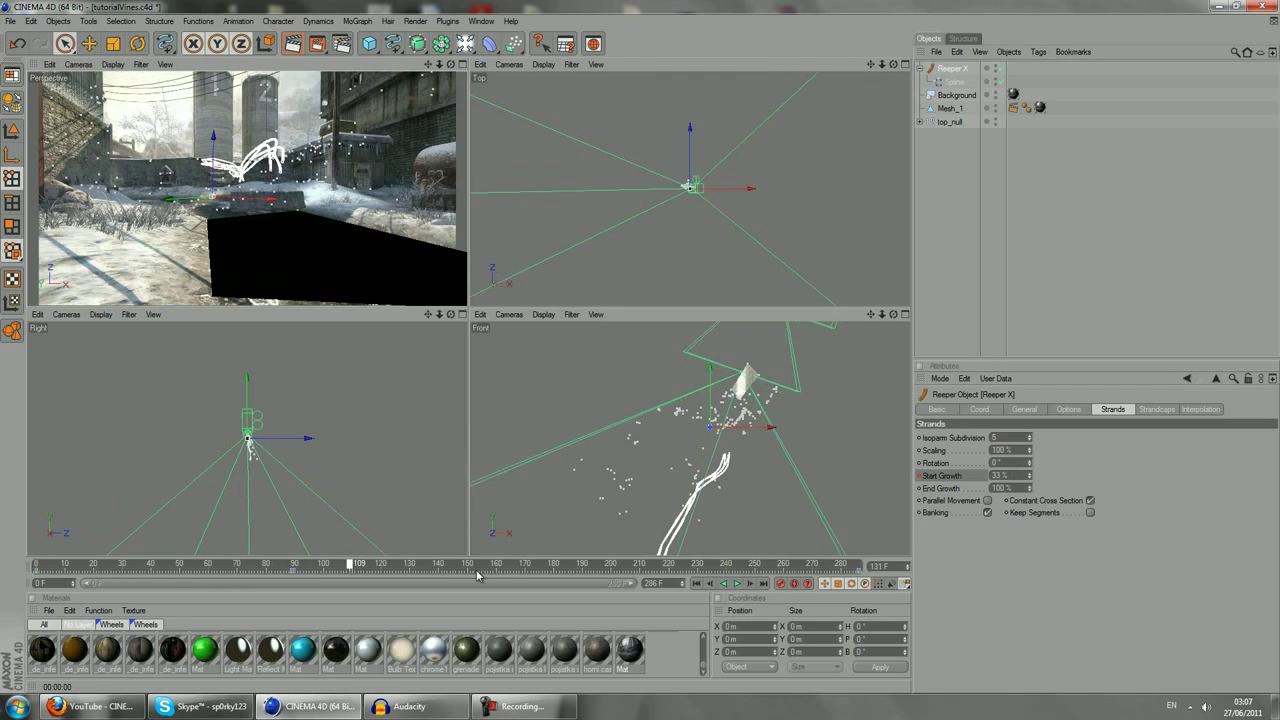
left_click(1031, 476)
left_click_drag(1031, 477, 1031, 482)
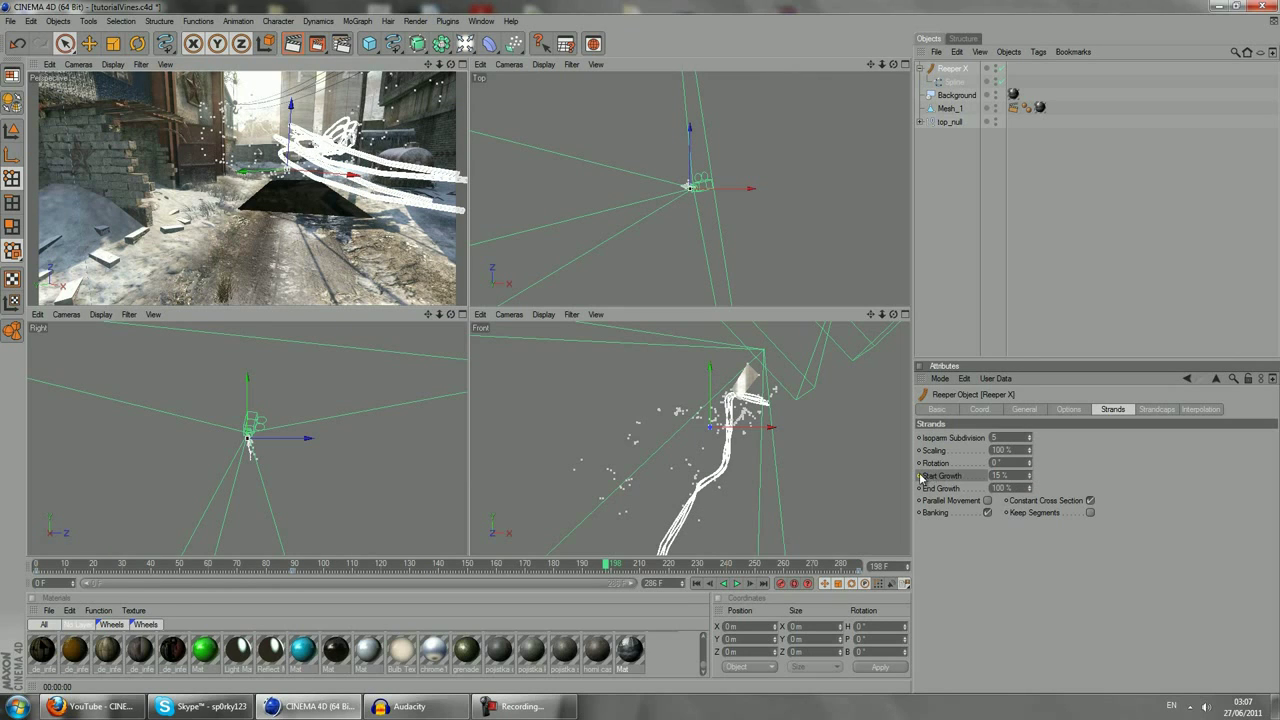
Lower Start Growth at the final frame so the vines fully grow, then scrub back to preview.
left_click_drag(608, 565, 880, 573)
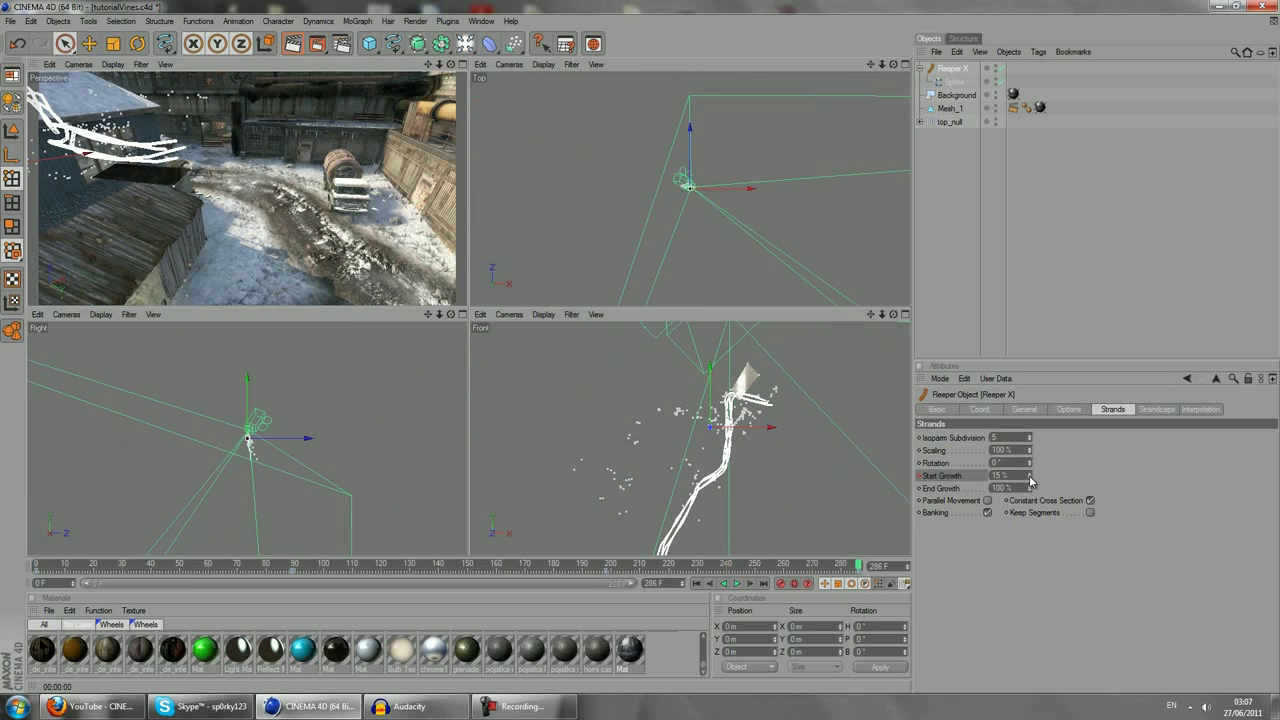
left_click_drag(1030, 481, 1030, 484)
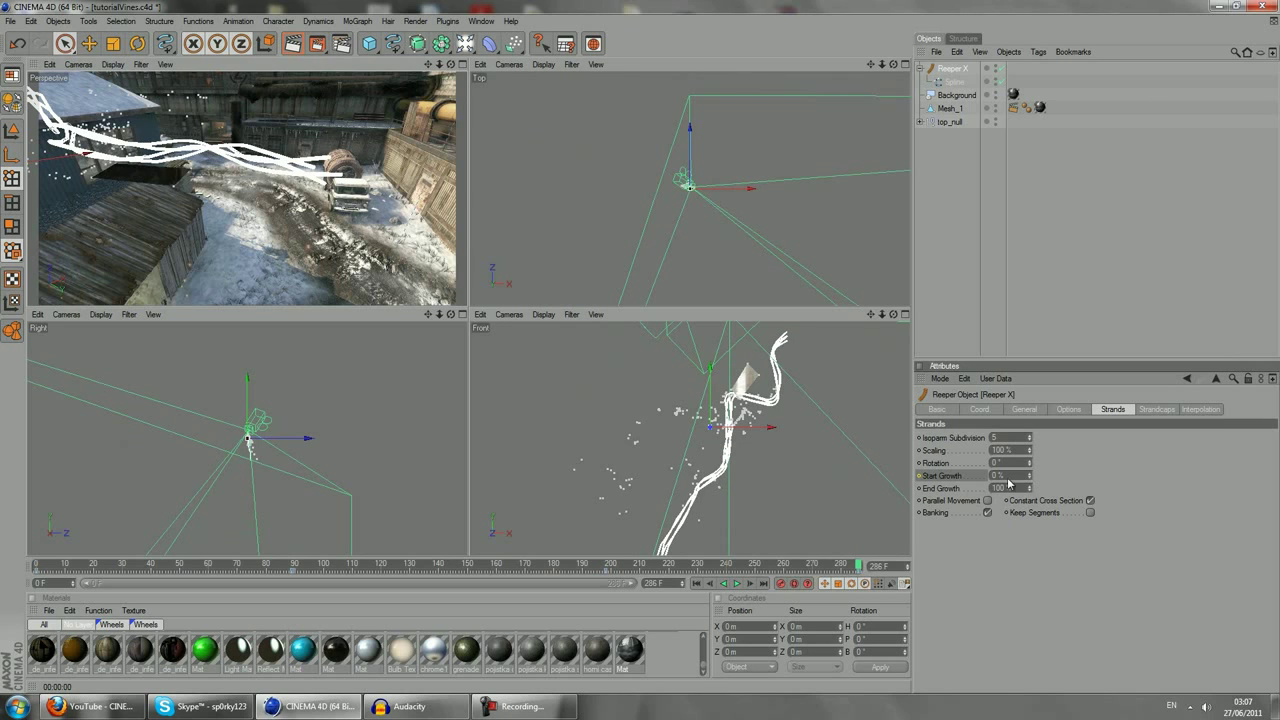
left_click_drag(858, 565, 660, 550)
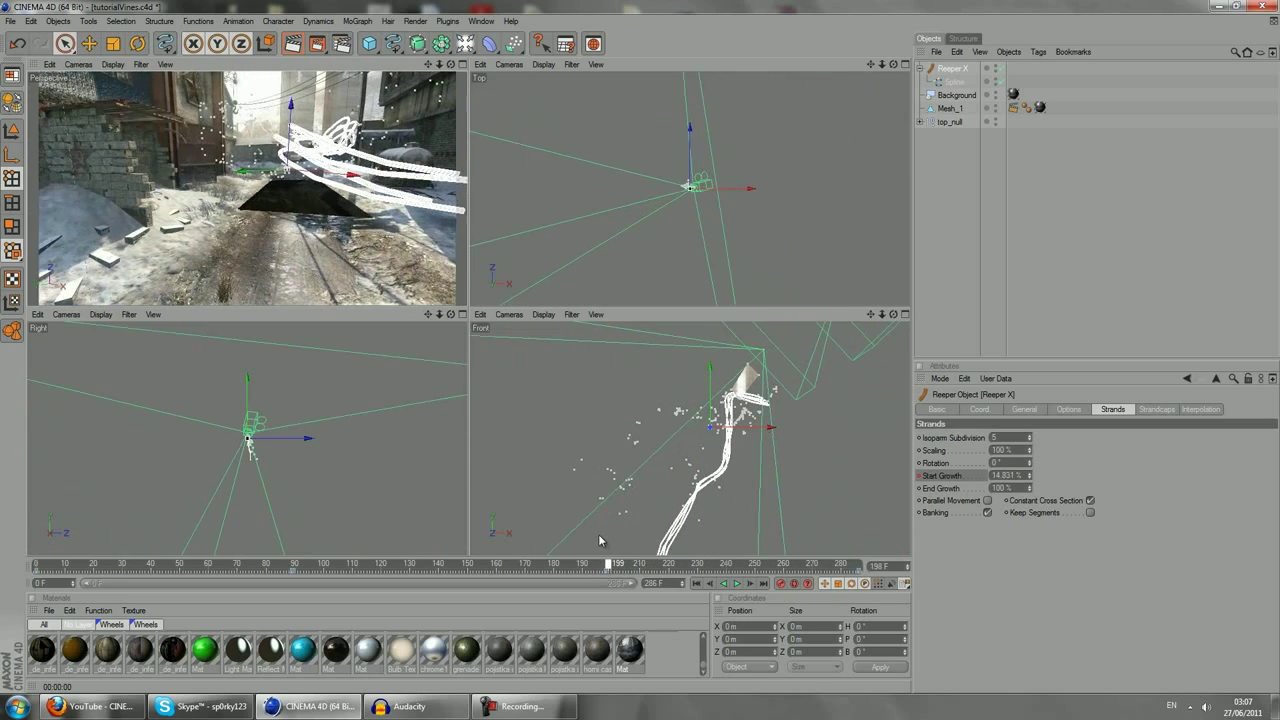
mouse_move(660, 550)
left_mouse_down()
mouse_move(320, 514)
mouse_move(8, 507)
mouse_move(531, 593)
left_mouse_up()
Save an incremental copy of the vine project and render a perspective preview.
left_click(19, 22)
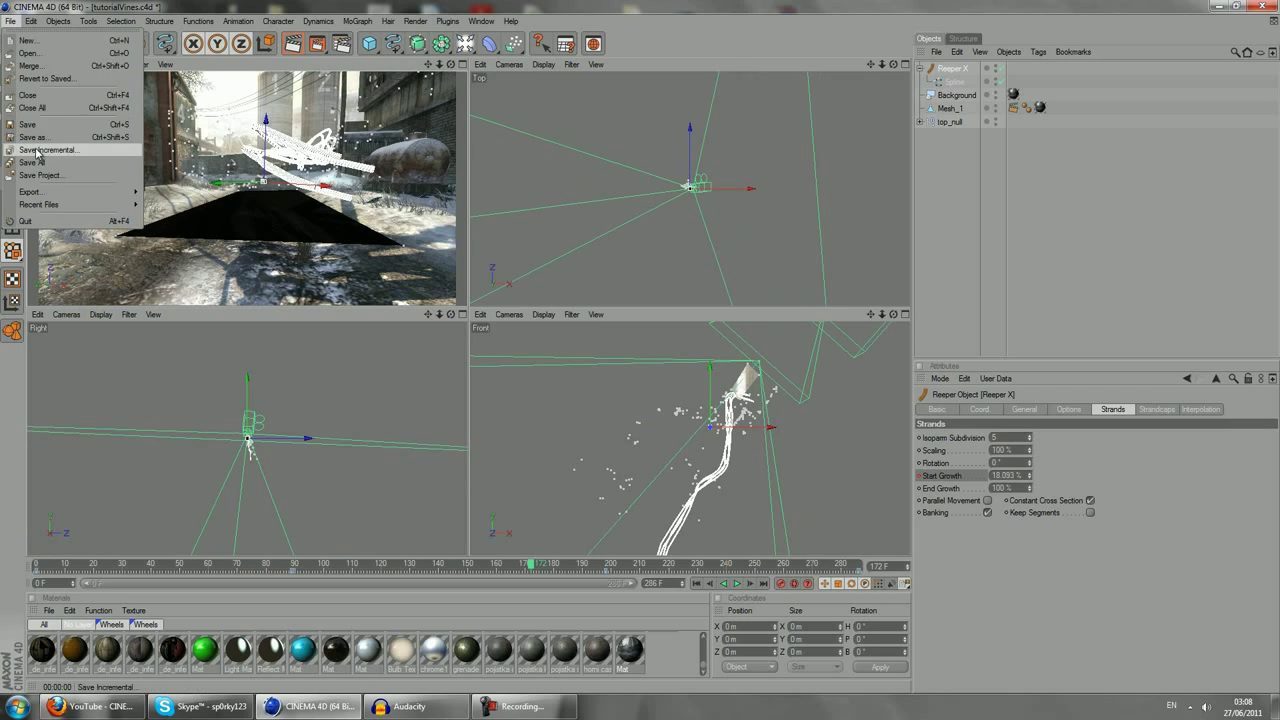
left_click(22, 128)
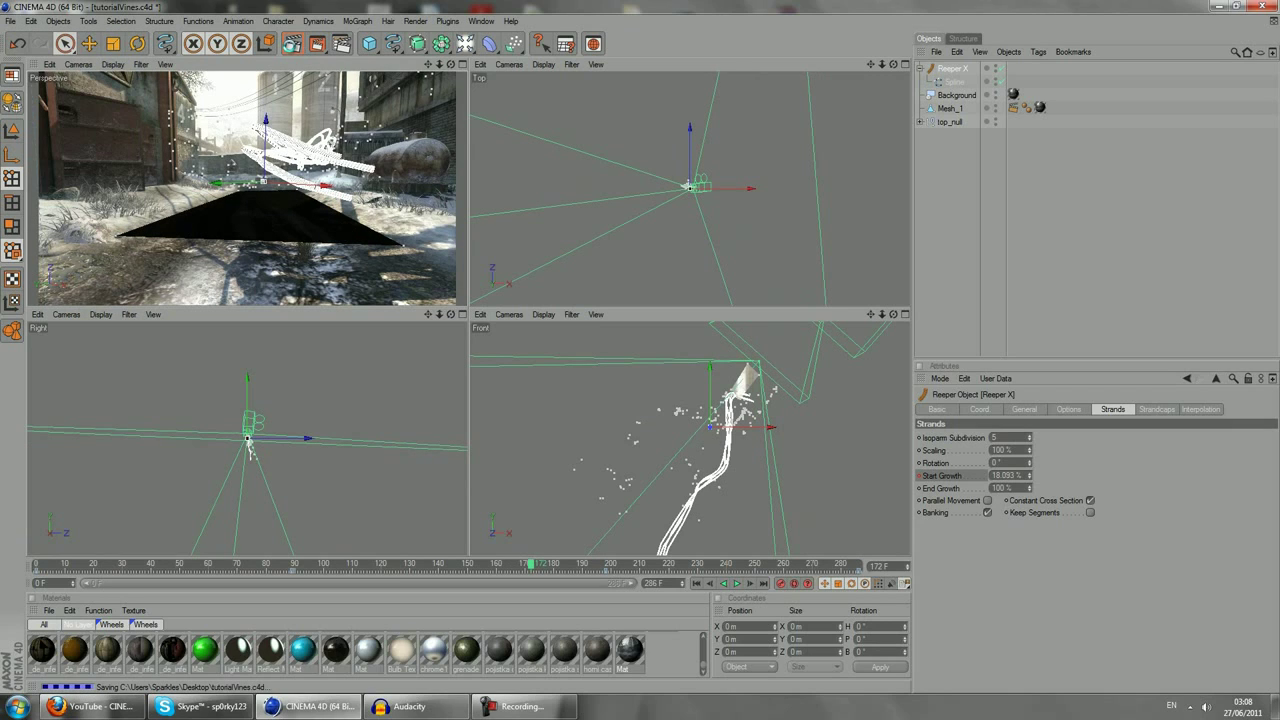
left_click(291, 46)
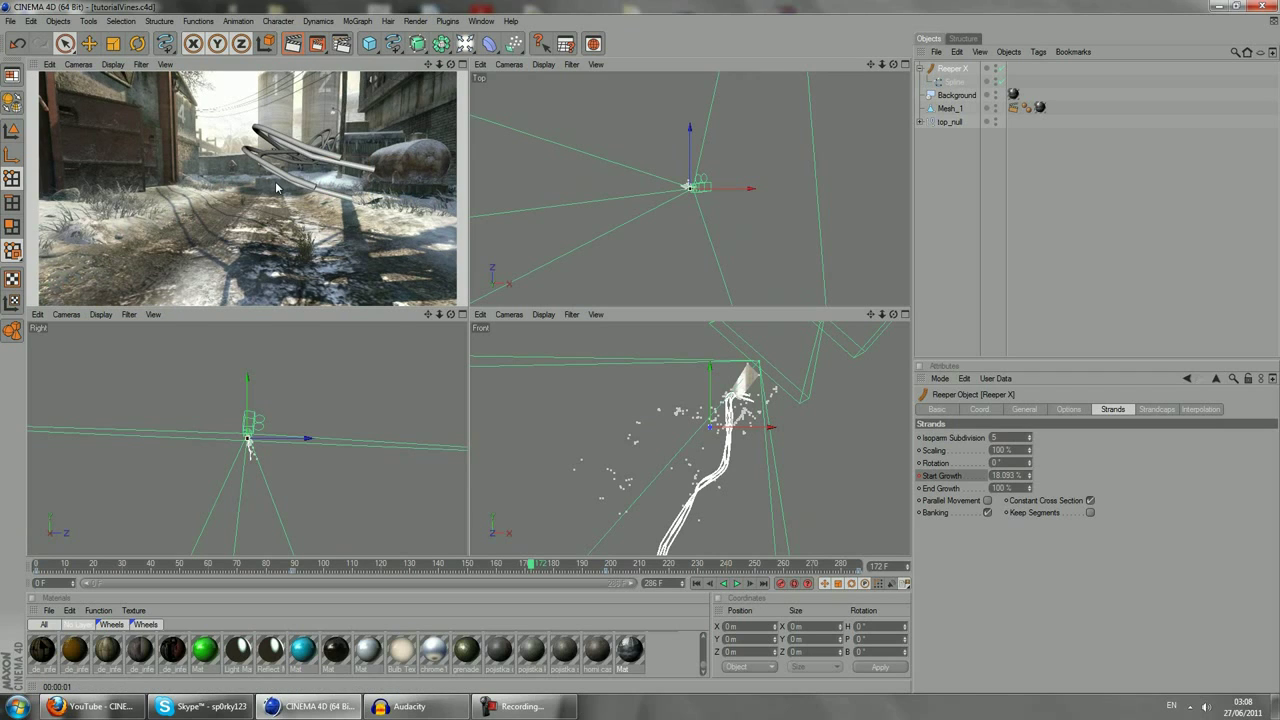
Select Mesh_1, re-render the view and scrub toward frame 284 to see the grown vines.
left_click(950, 110)
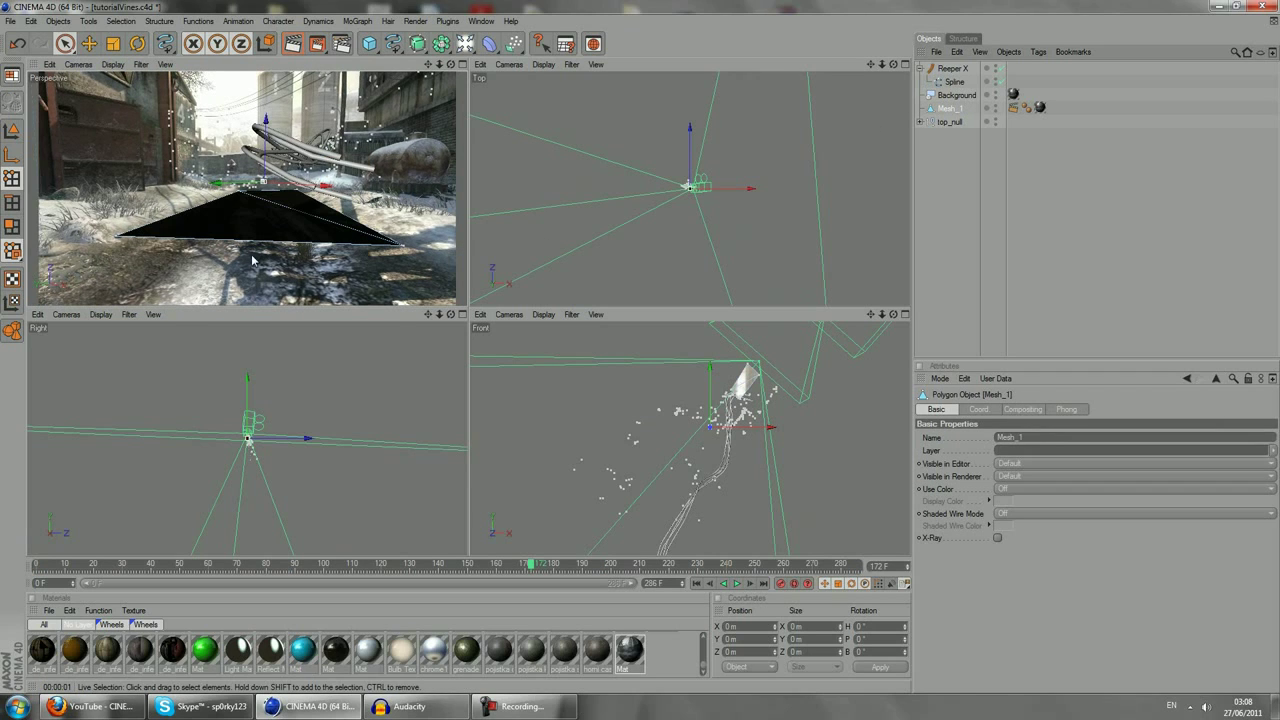
left_click(292, 44)
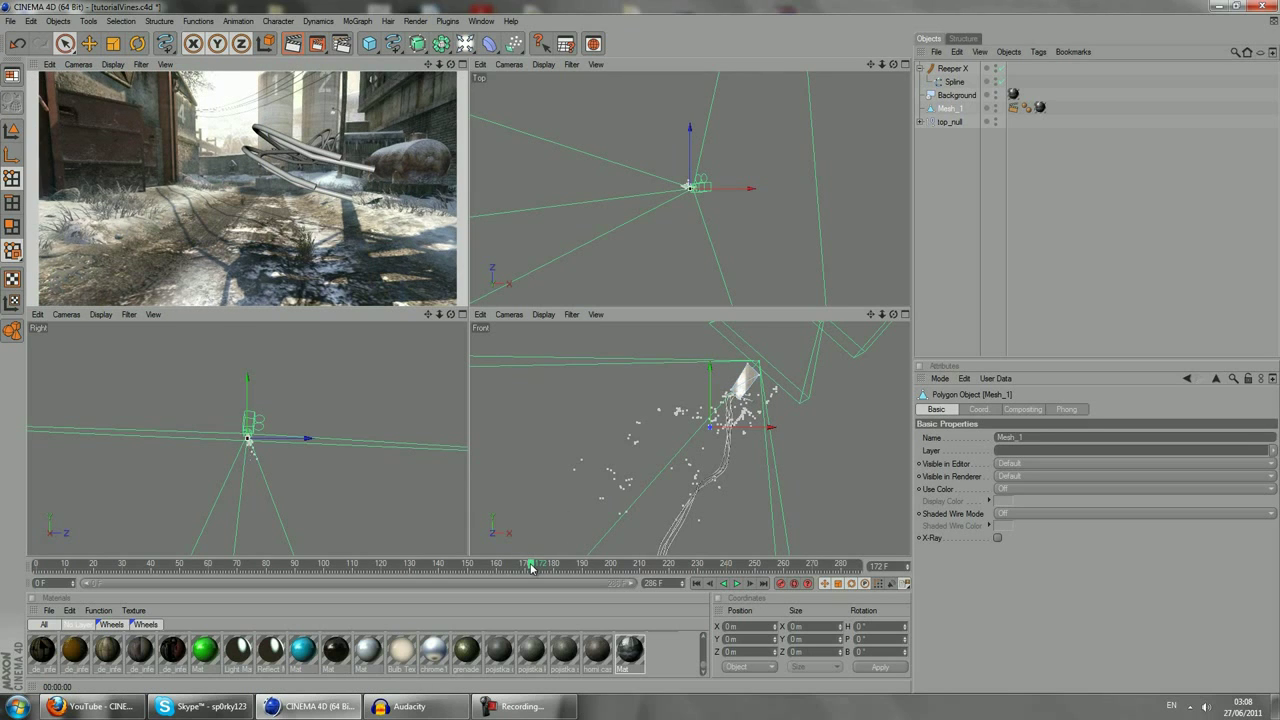
left_click_drag(533, 568, 853, 565)
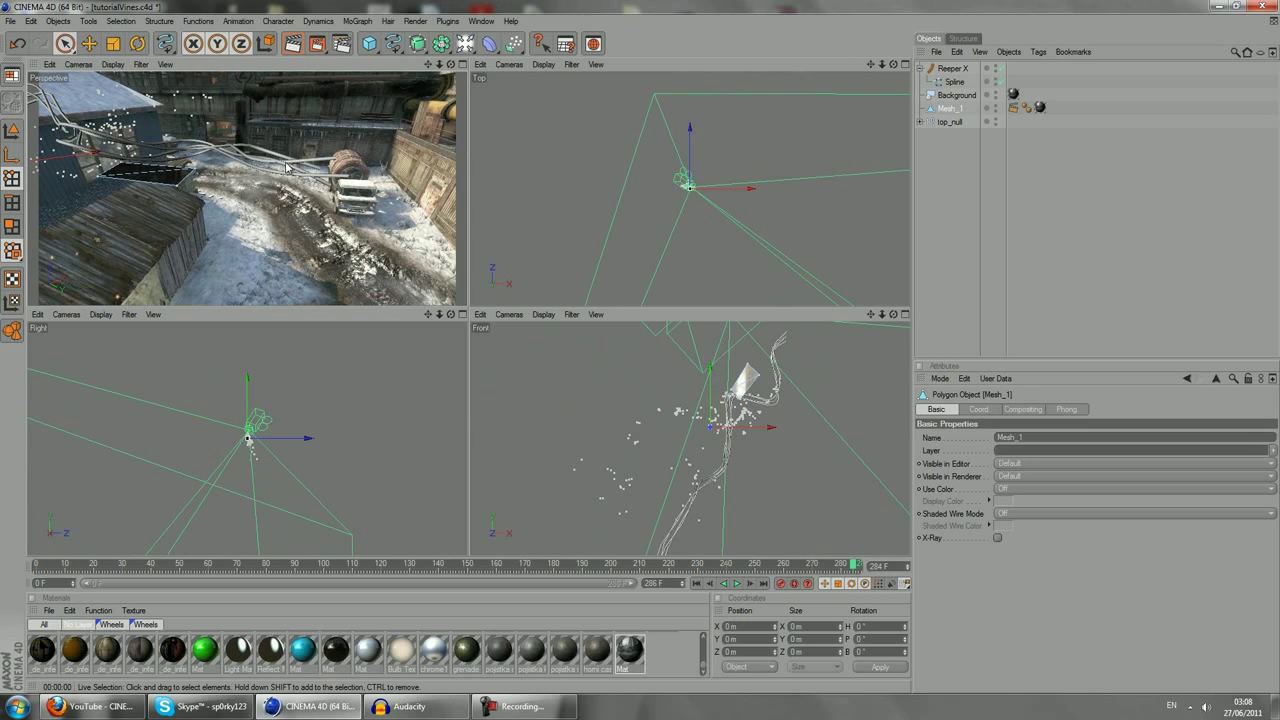